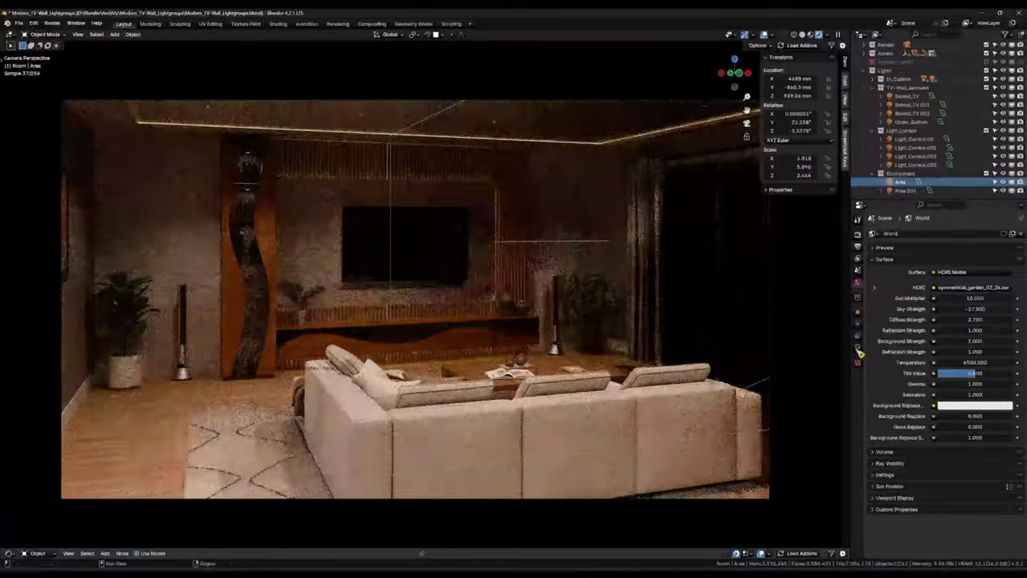
pyautogui.click(911, 122)
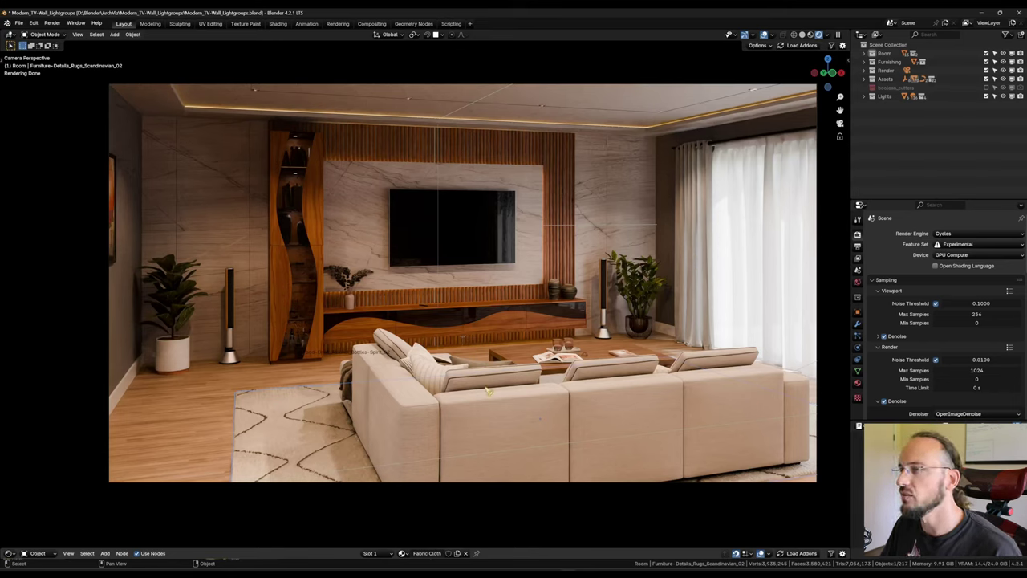
# Step: Examine the living room's light sources from several angles, including curtained windows, ceiling spotlights and TV wall, and return to the camera view
pyautogui.click(494, 429)
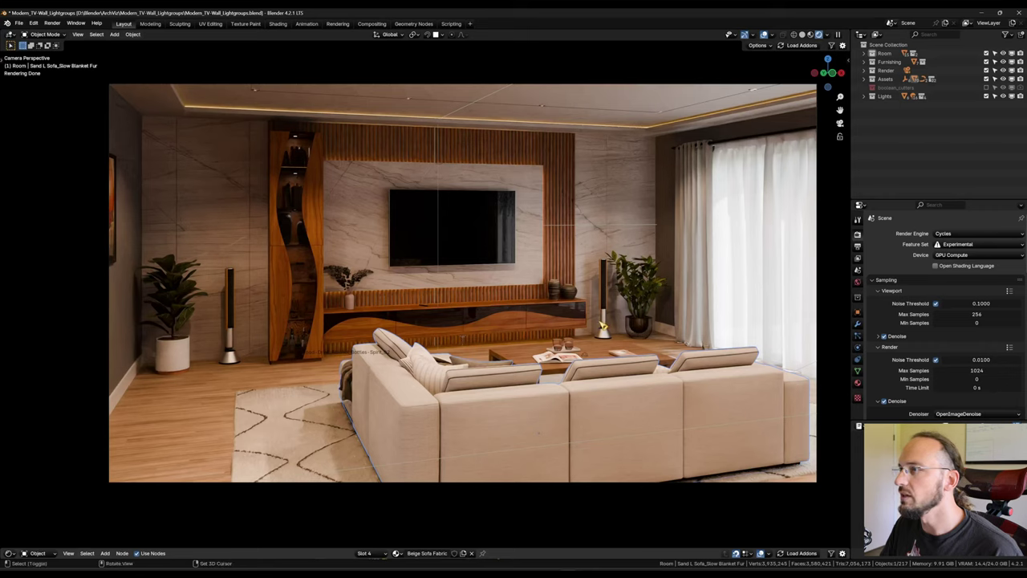
pyautogui.press('g')
pyautogui.moveTo(587, 328); pyautogui.dragTo(328, 340, button='middle')
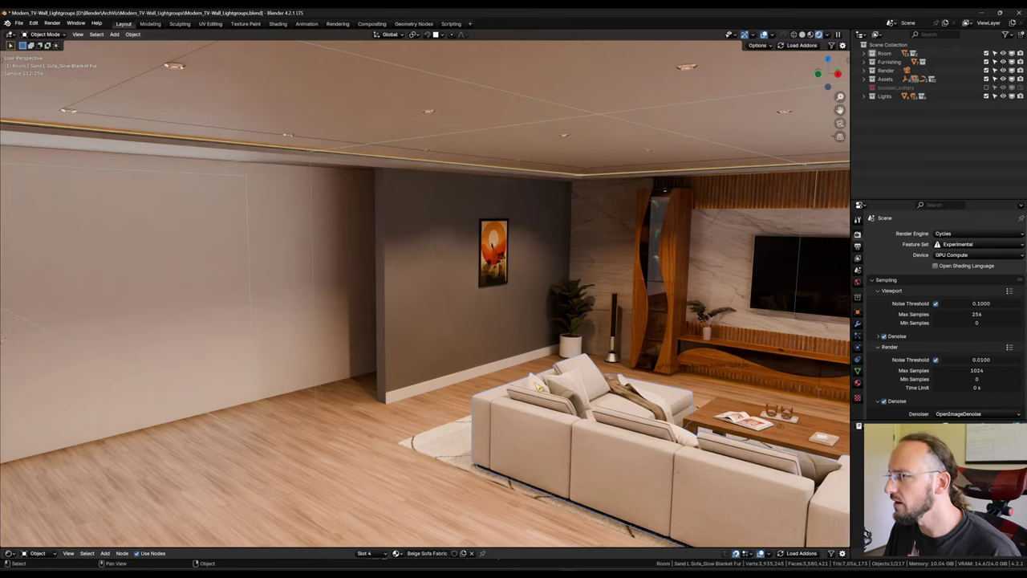
pyautogui.keyDown('shift'); pyautogui.moveTo(536, 385); pyautogui.dragTo(473, 362, button='middle'); pyautogui.keyUp('shift')
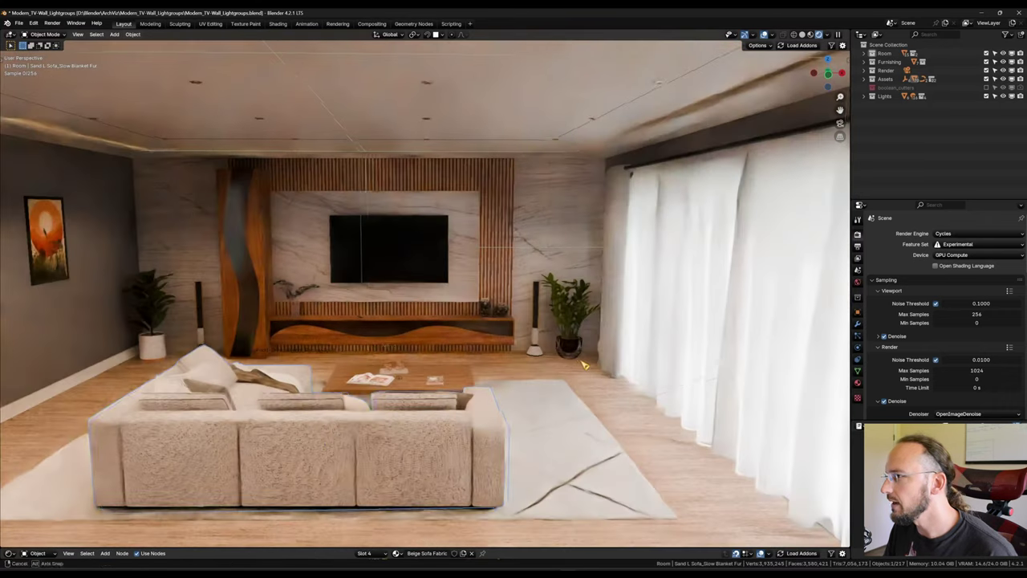
pyautogui.keyDown('shift'); pyautogui.moveTo(583, 362); pyautogui.dragTo(762, 334, button='middle'); pyautogui.keyUp('shift')
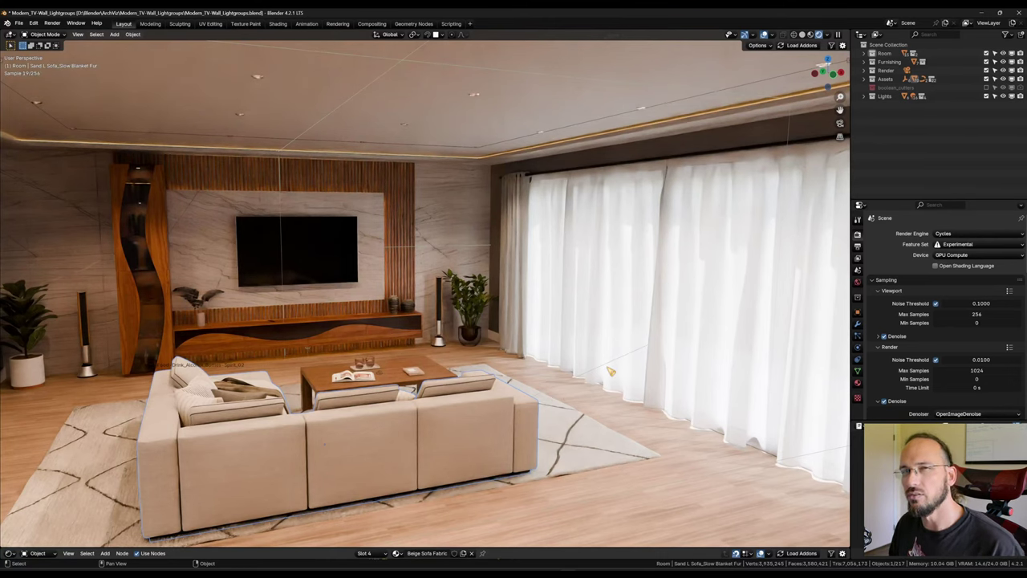
pyautogui.moveTo(336, 295); pyautogui.dragTo(465, 277, button='middle')
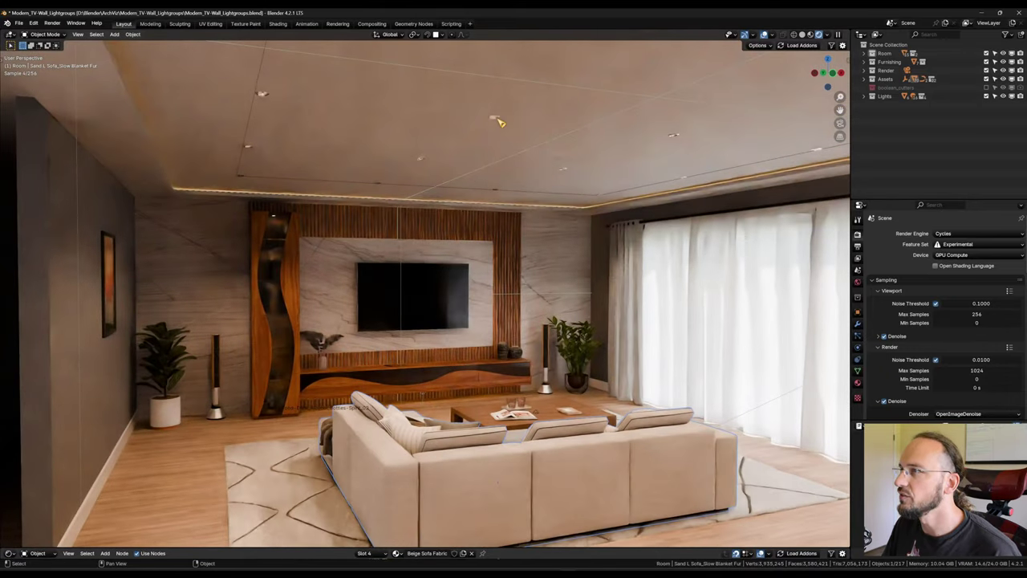
pyautogui.moveTo(481, 223); pyautogui.dragTo(521, 216, button='middle')
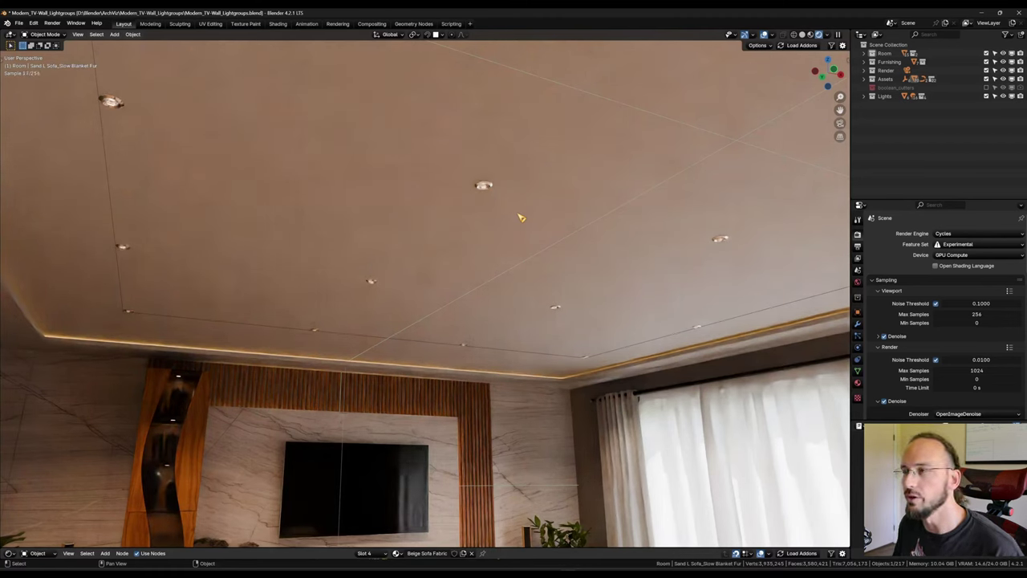
pyautogui.moveTo(579, 285); pyautogui.dragTo(353, 340, button='middle')
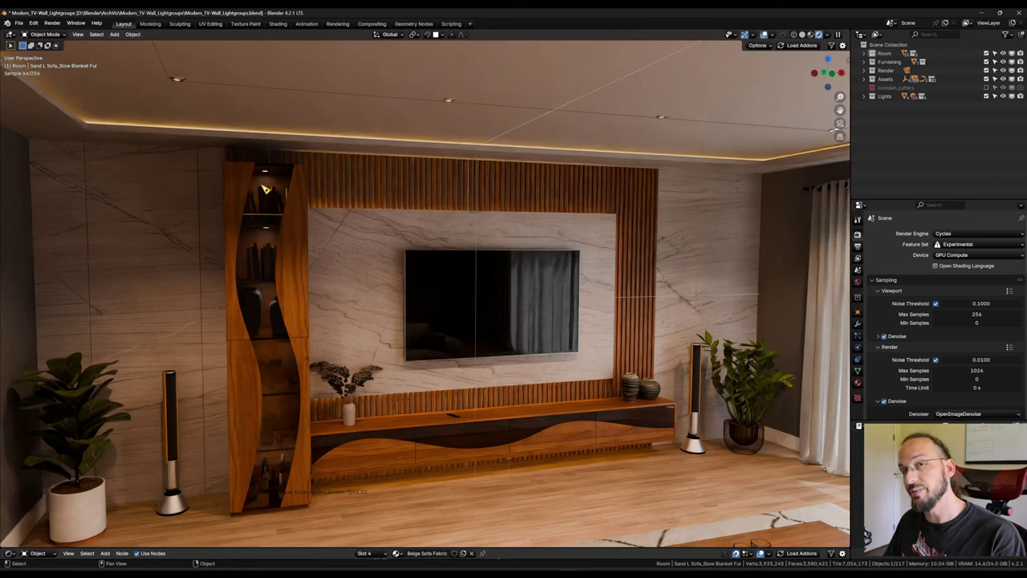
pyautogui.press('KP_0')
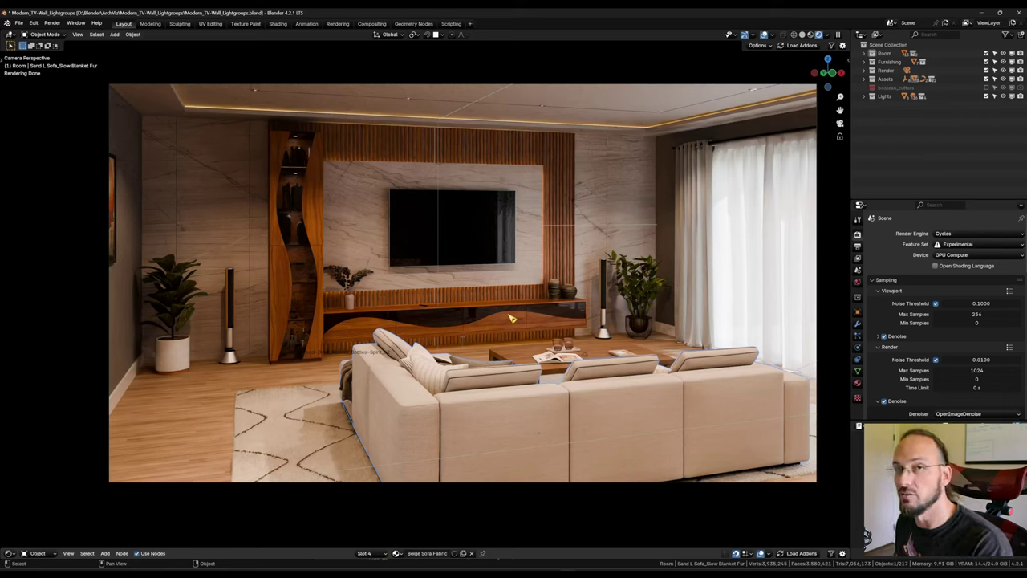
# Step: Add two light groups named ENV and ENV-Support to the view layer
pyautogui.click(859, 261)
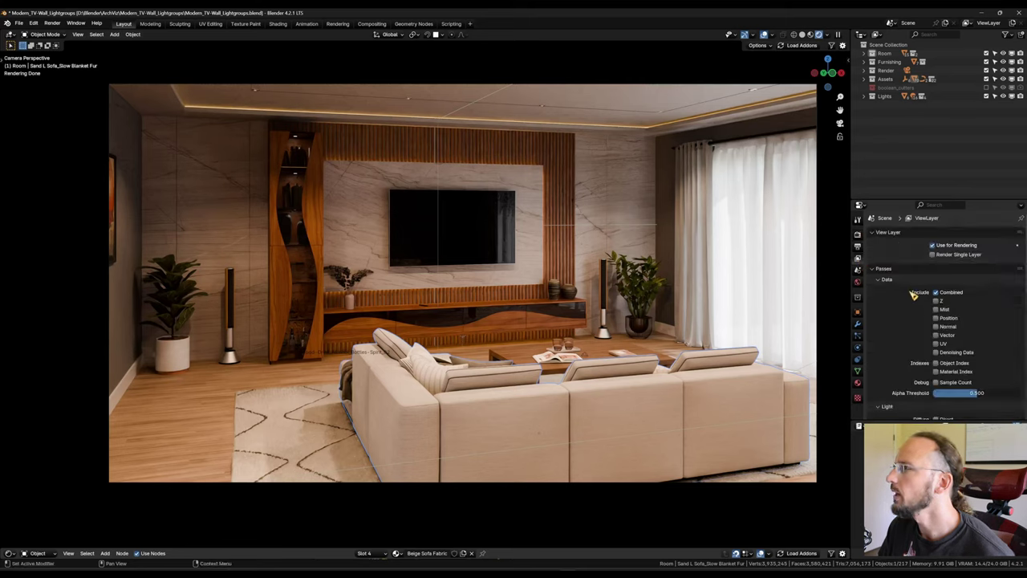
pyautogui.scroll(-5, 910, 292)
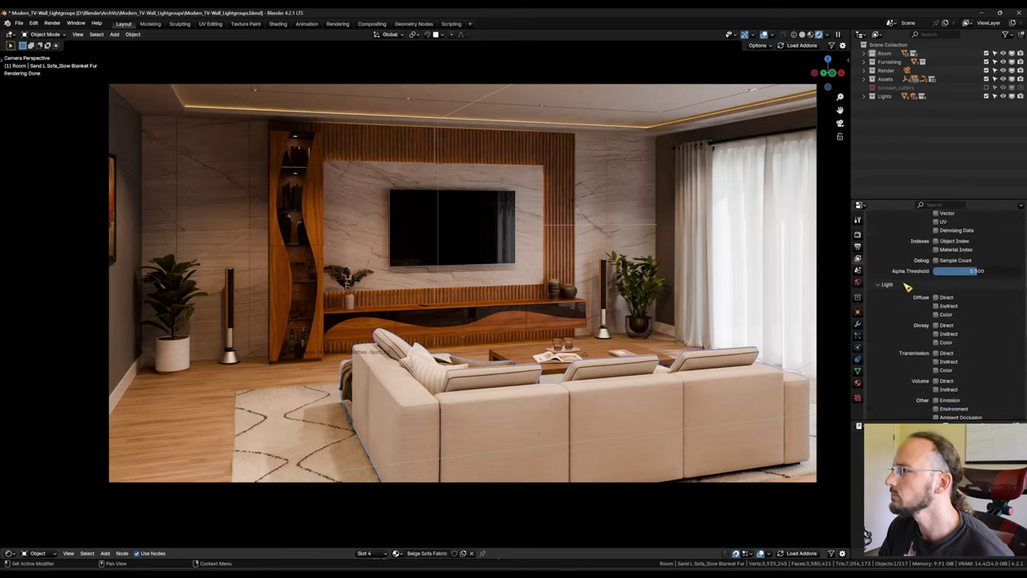
pyautogui.scroll(-8, 907, 290)
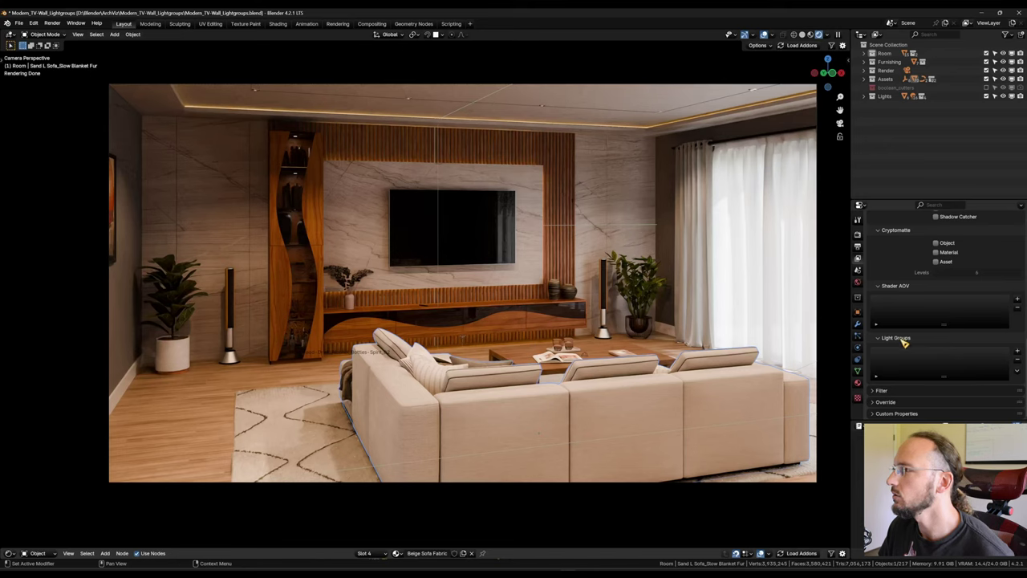
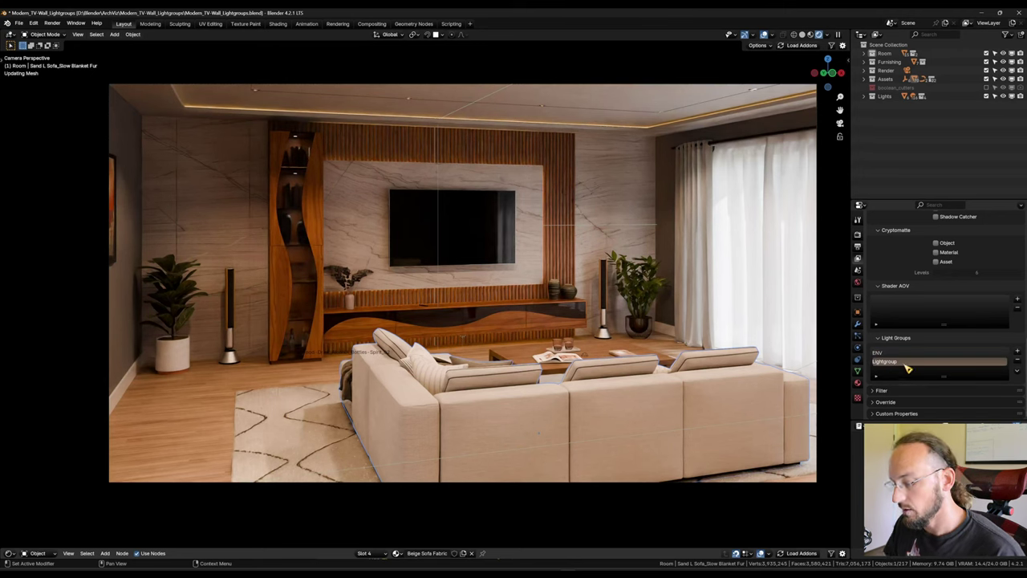
pyautogui.doubleClick(906, 364)
pyautogui.write('EN')
pyautogui.write('V-Support')
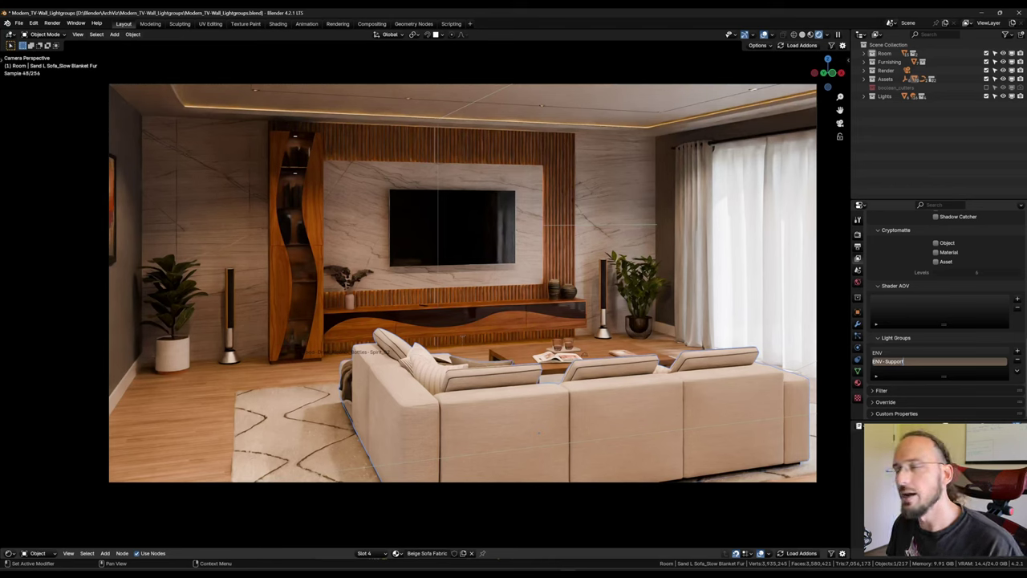
pyautogui.press('Return')
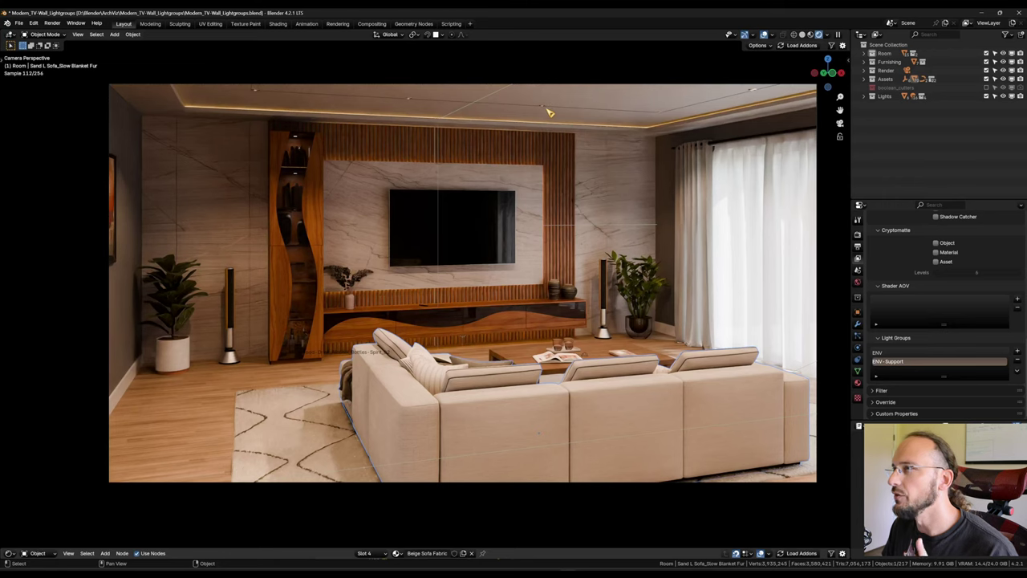
# Step: Add two more light groups to the view layer, named Spotlights and Lightcornice
pyautogui.click(1017, 351)
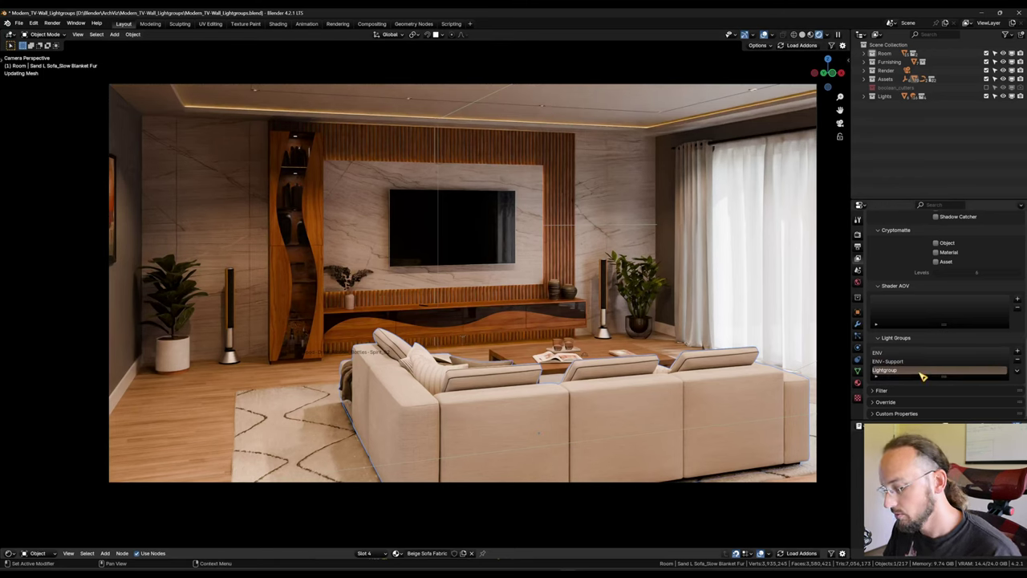
pyautogui.doubleClick(923, 371)
pyautogui.write('Spotlights')
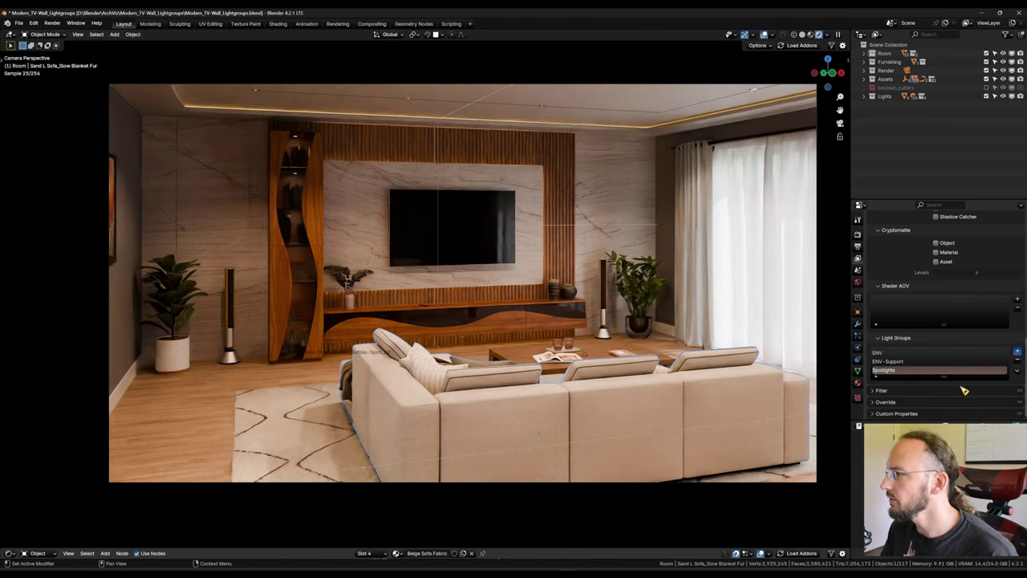
pyautogui.click(1017, 351)
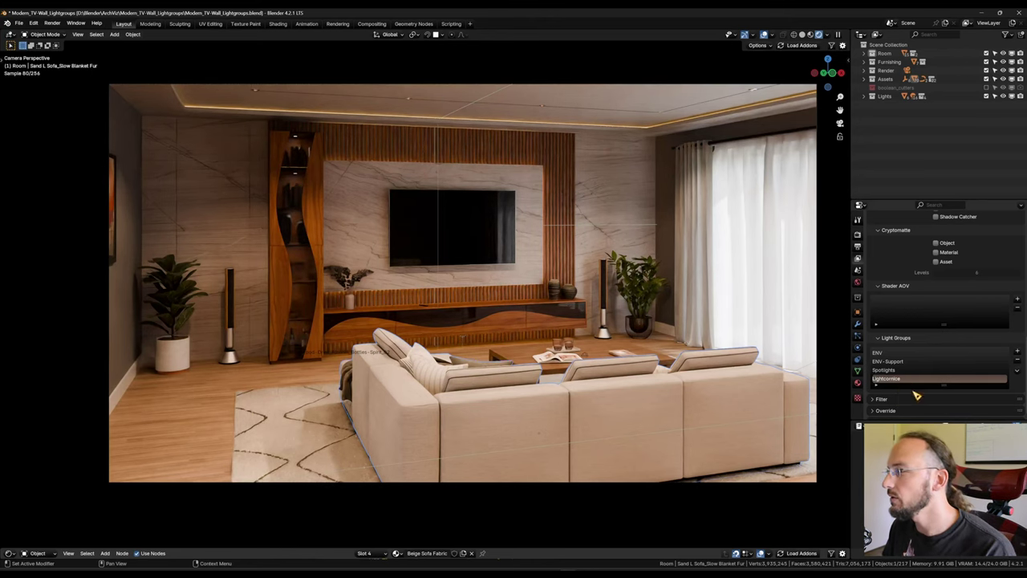
# Step: Add light groups named TV-Wall and In-Cabinet to the view layer
pyautogui.click(1017, 352)
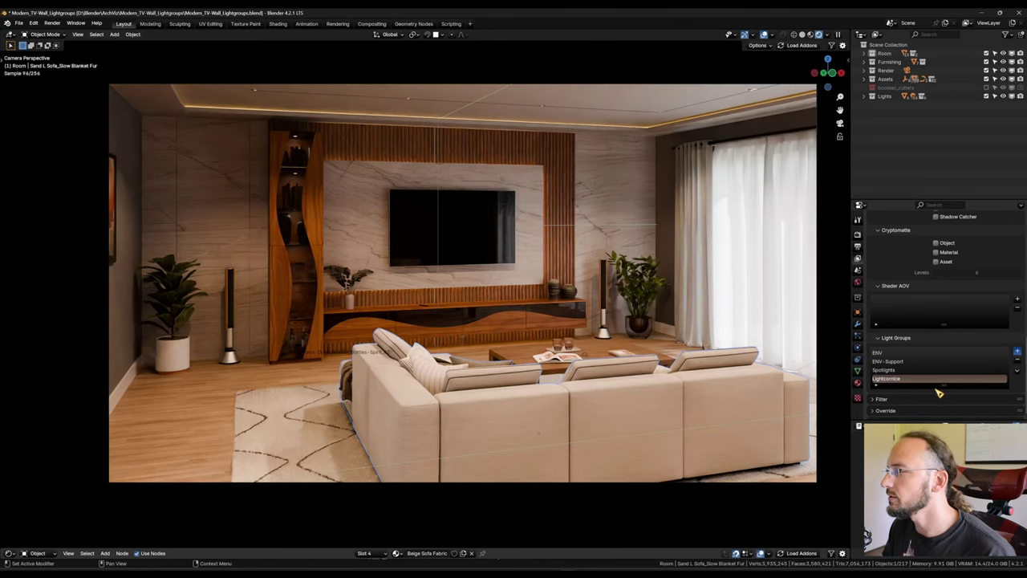
pyautogui.doubleClick(922, 390)
pyautogui.write('TV-Wall')
pyautogui.press('Return')
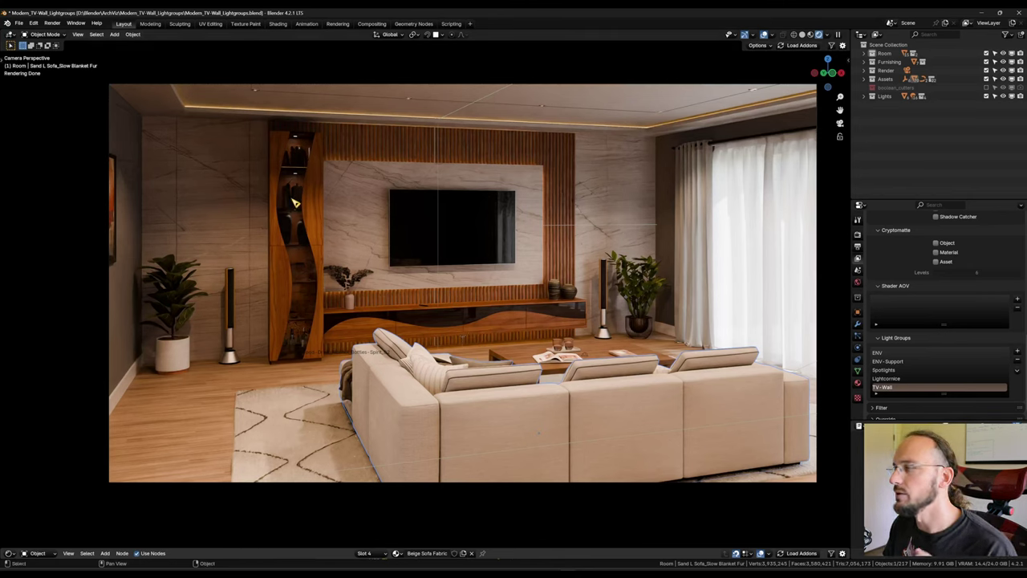
pyautogui.click(1016, 351)
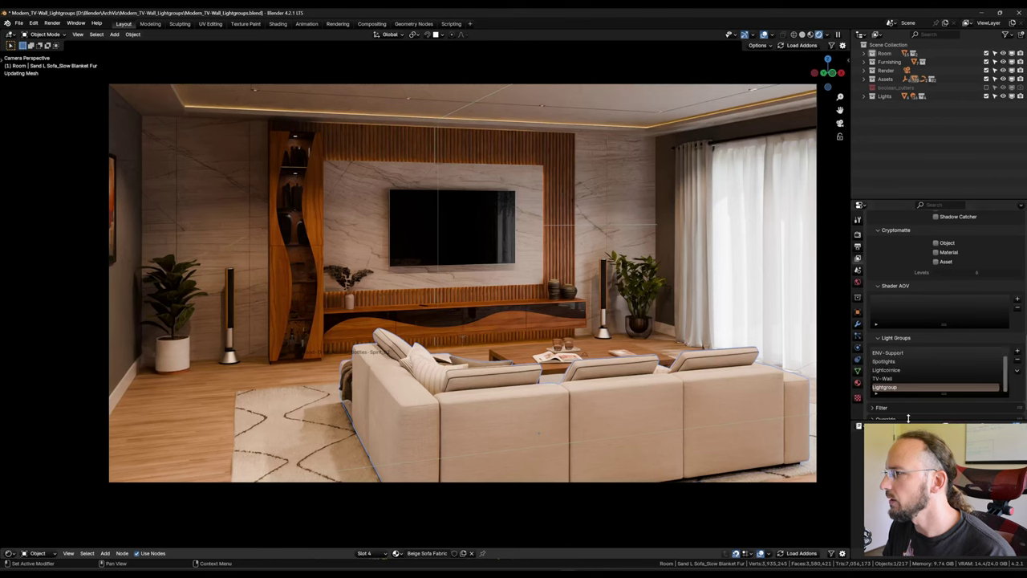
pyautogui.write('In-Cabinet')
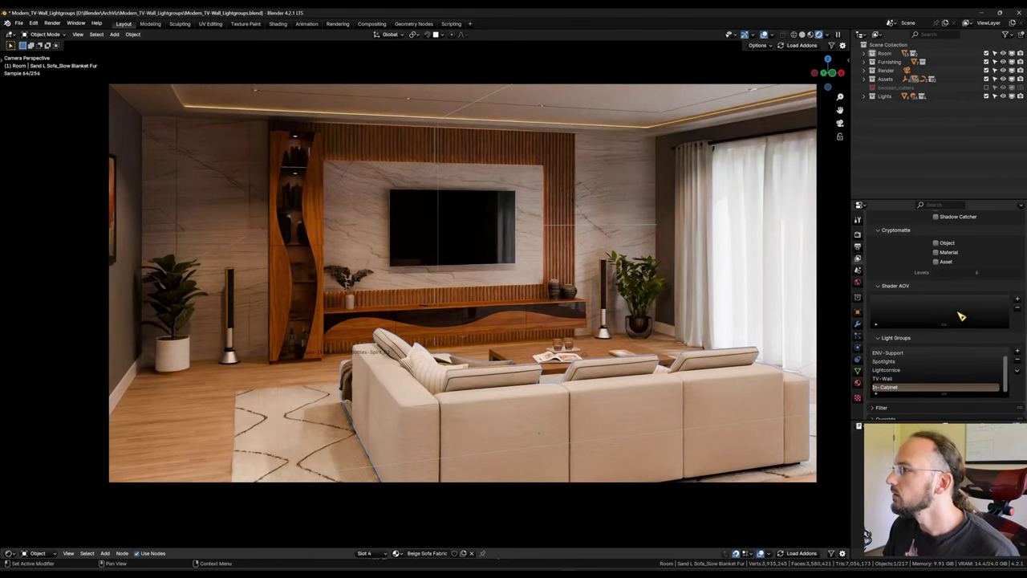
# Step: Enable the Denoising Data pass for the view layer
pyautogui.scroll(2, 963, 321)
pyautogui.scroll(5, 967, 357)
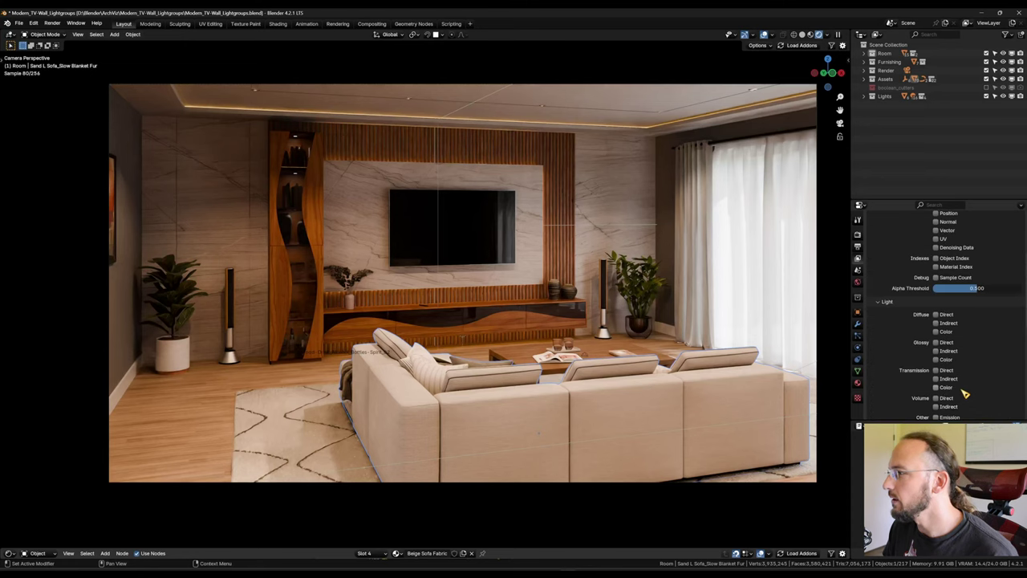
pyautogui.scroll(6, 961, 391)
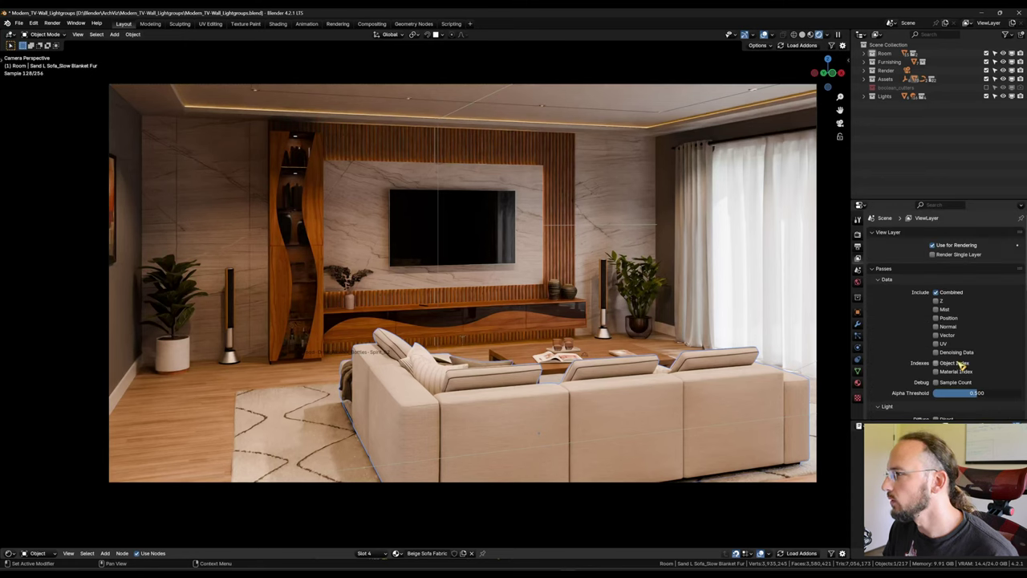
pyautogui.click(937, 353)
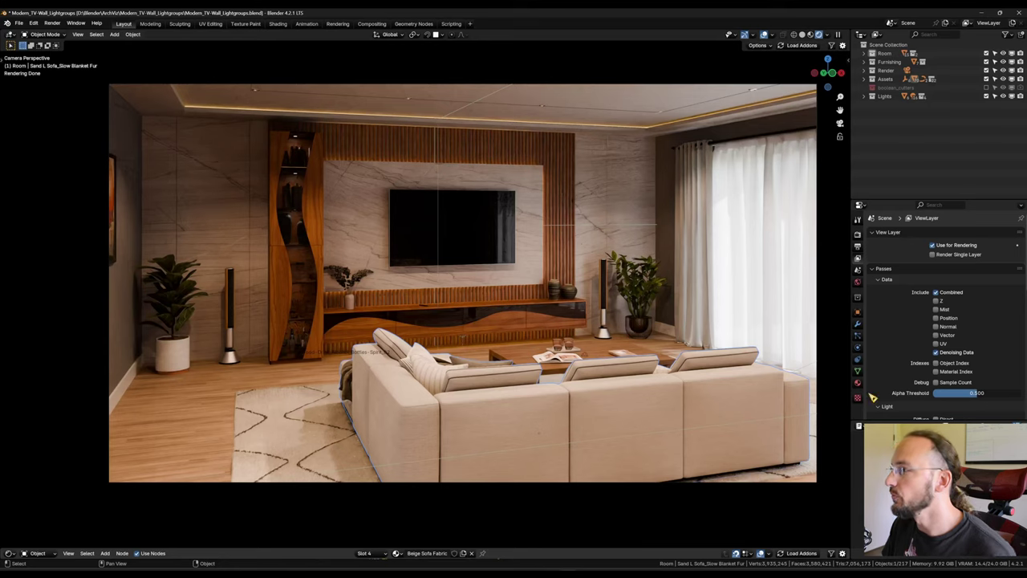
# Step: Assign the World to the ENV light group in its settings
pyautogui.click(858, 282)
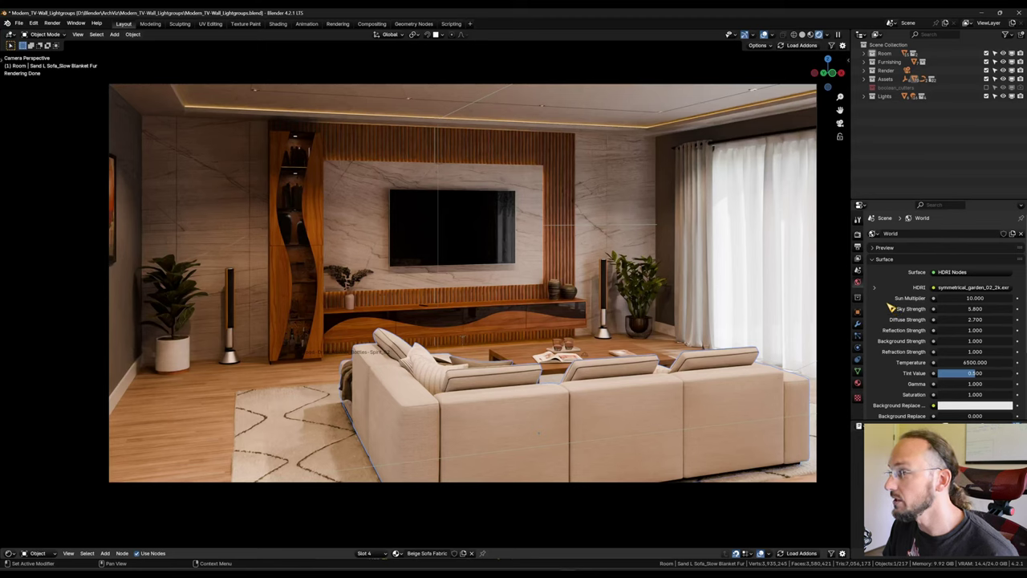
pyautogui.scroll(-3, 891, 308)
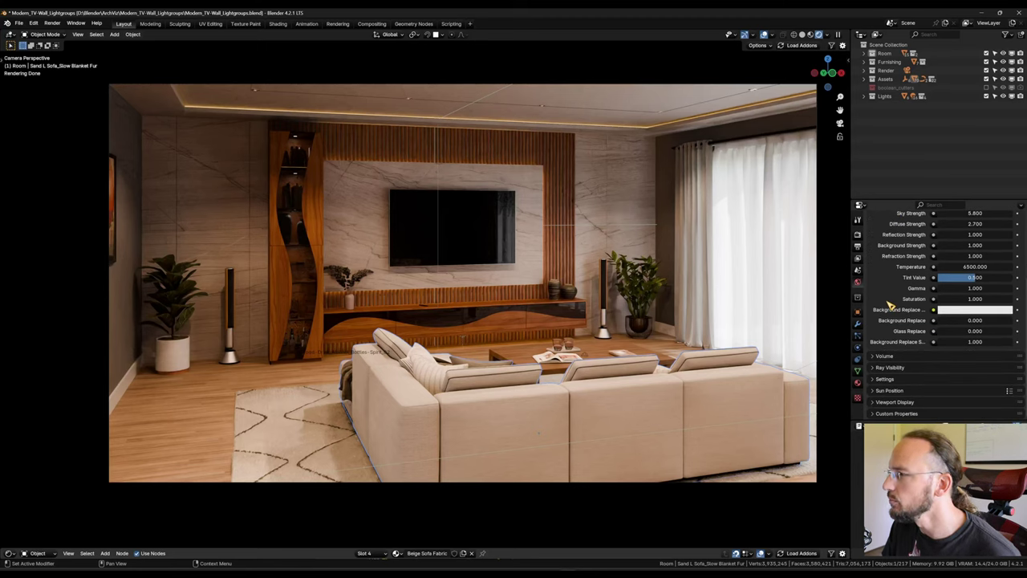
pyautogui.click(883, 380)
pyautogui.scroll(-4, 892, 334)
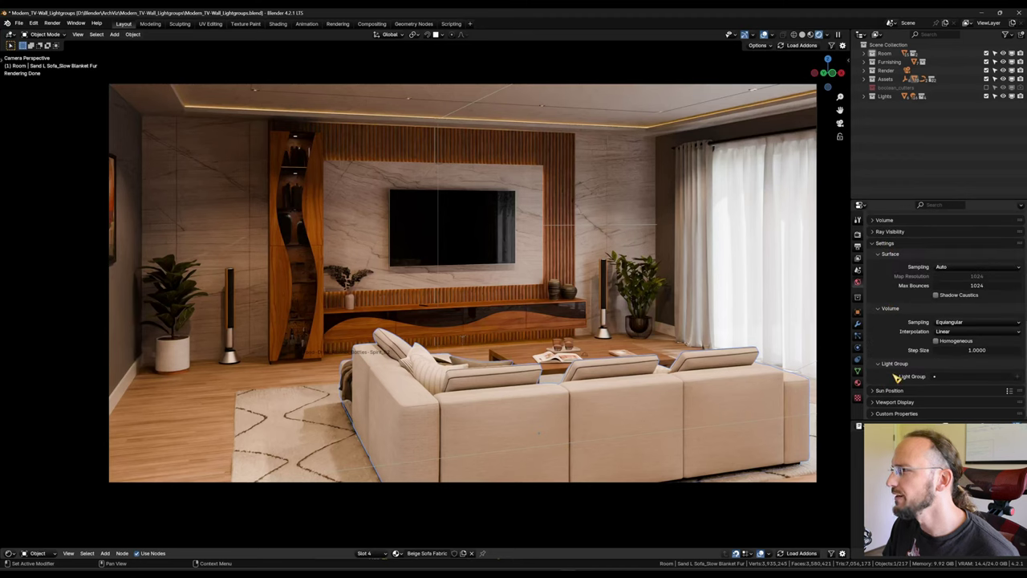
pyautogui.click(960, 377)
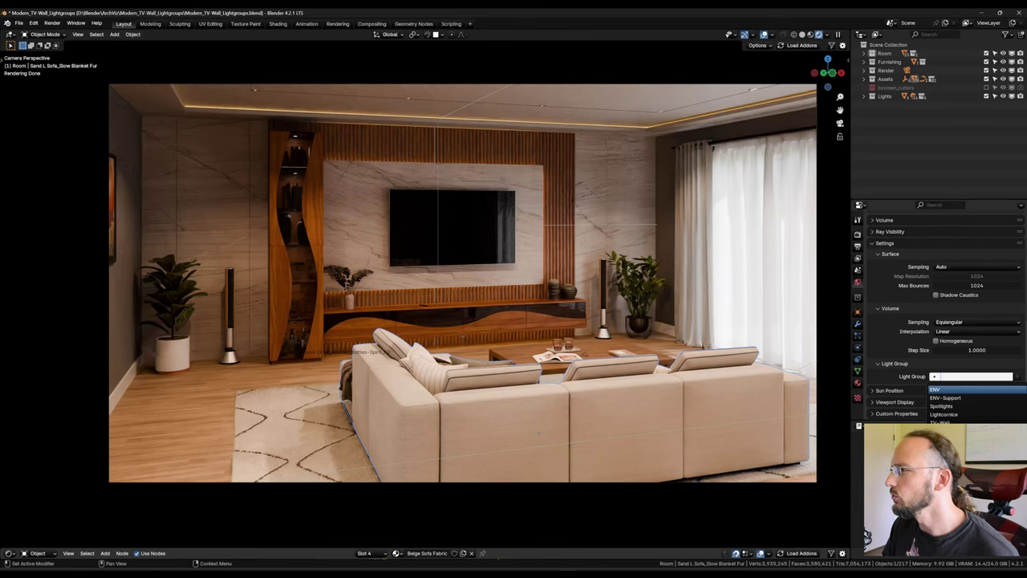
pyautogui.click(937, 390)
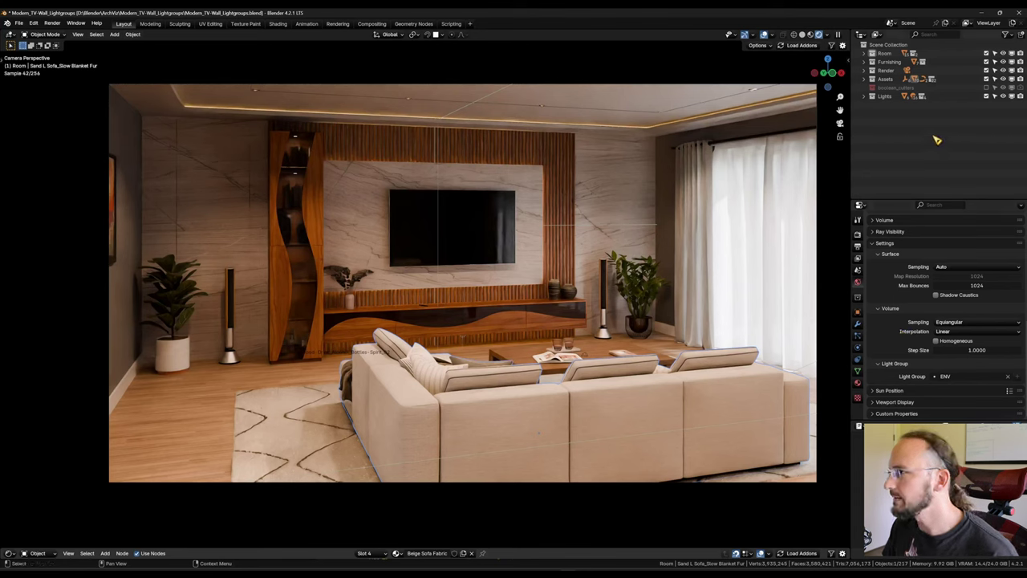
# Step: Assign the Area and Area.001 lights in the Environment collection to the ENV-Support light group
pyautogui.click(864, 97)
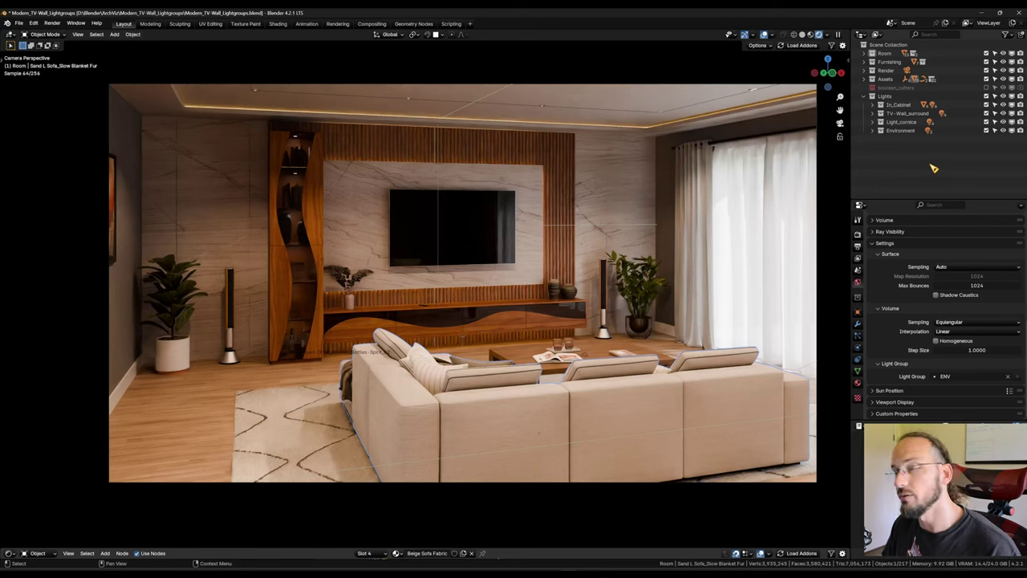
pyautogui.click(872, 131)
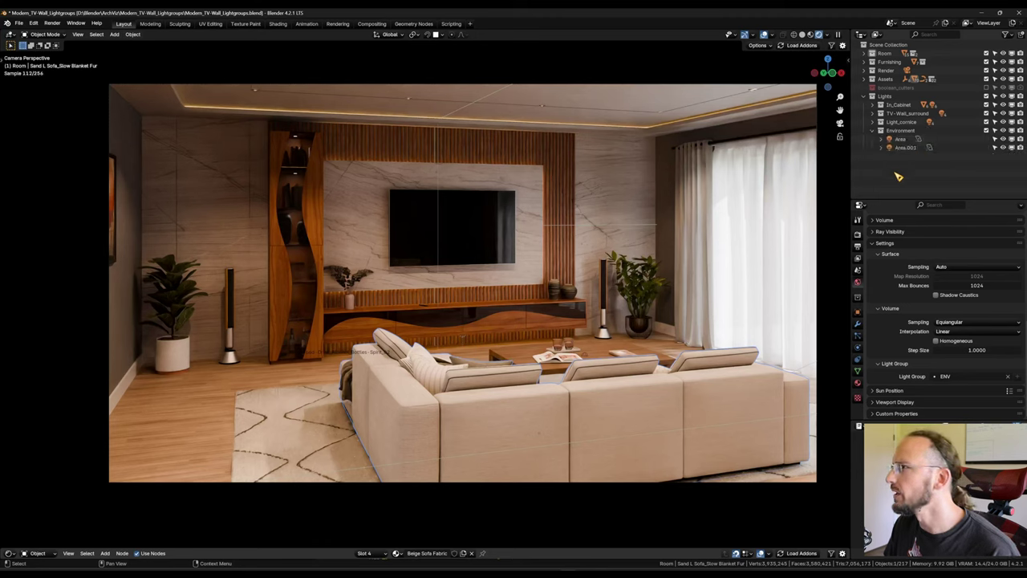
pyautogui.click(901, 140)
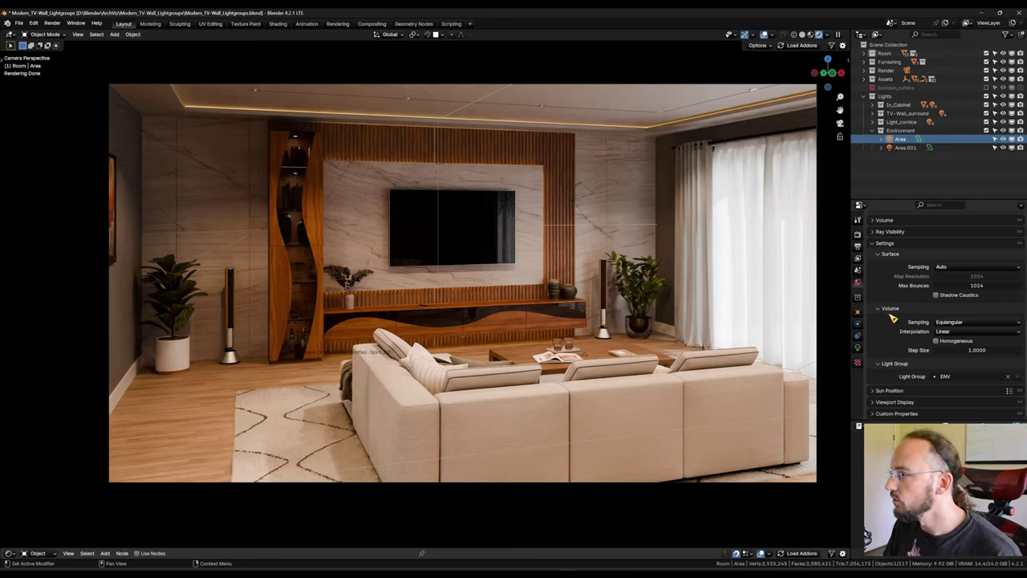
pyautogui.click(858, 313)
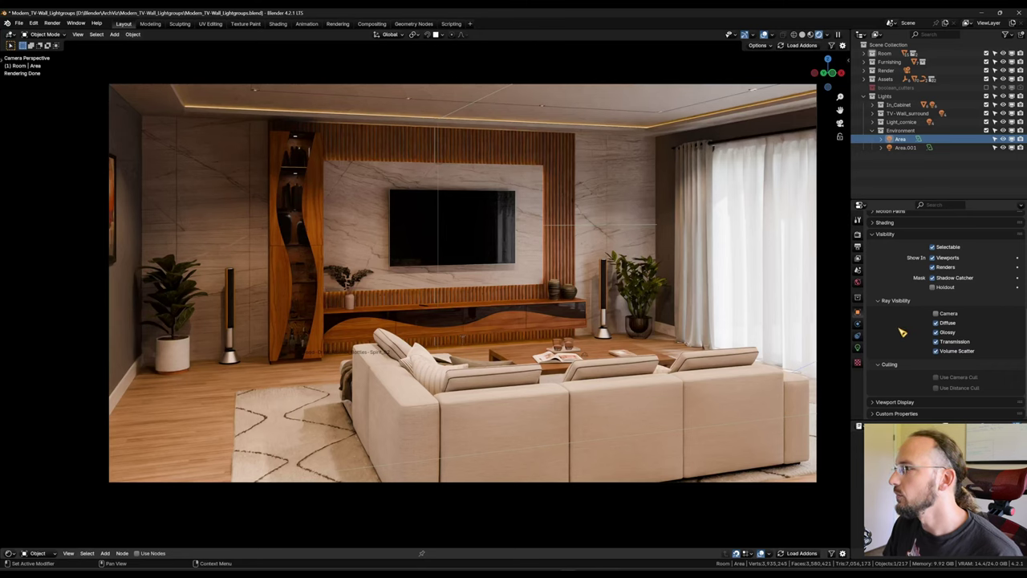
pyautogui.scroll(3, 905, 323)
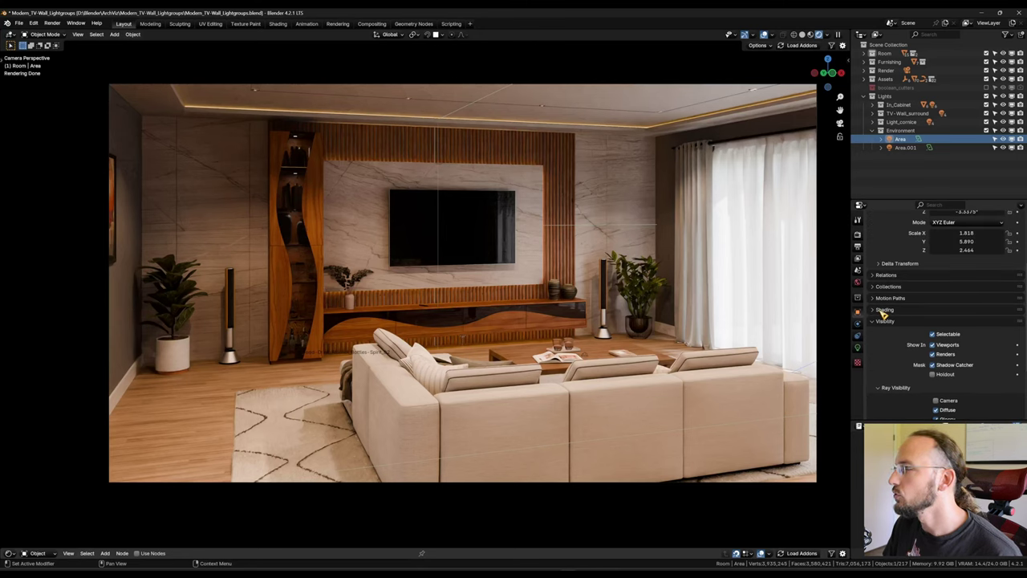
pyautogui.click(883, 310)
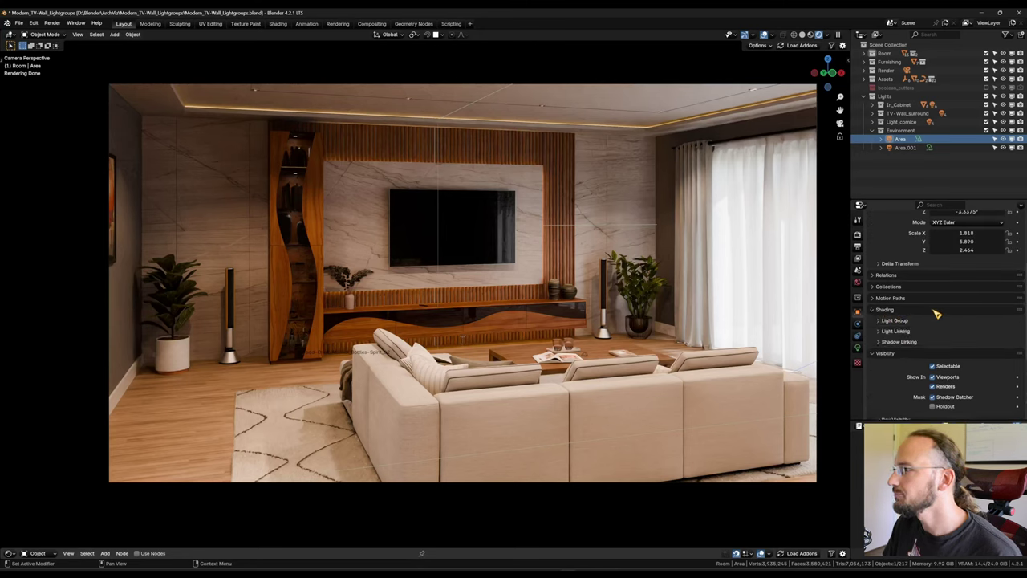
pyautogui.click(882, 320)
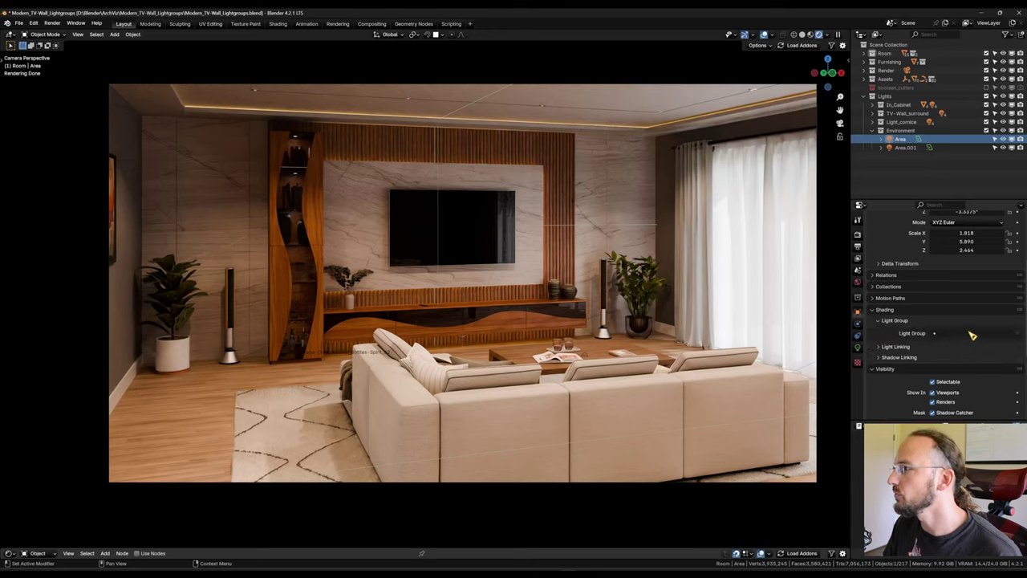
pyautogui.click(972, 333)
pyautogui.click(946, 354)
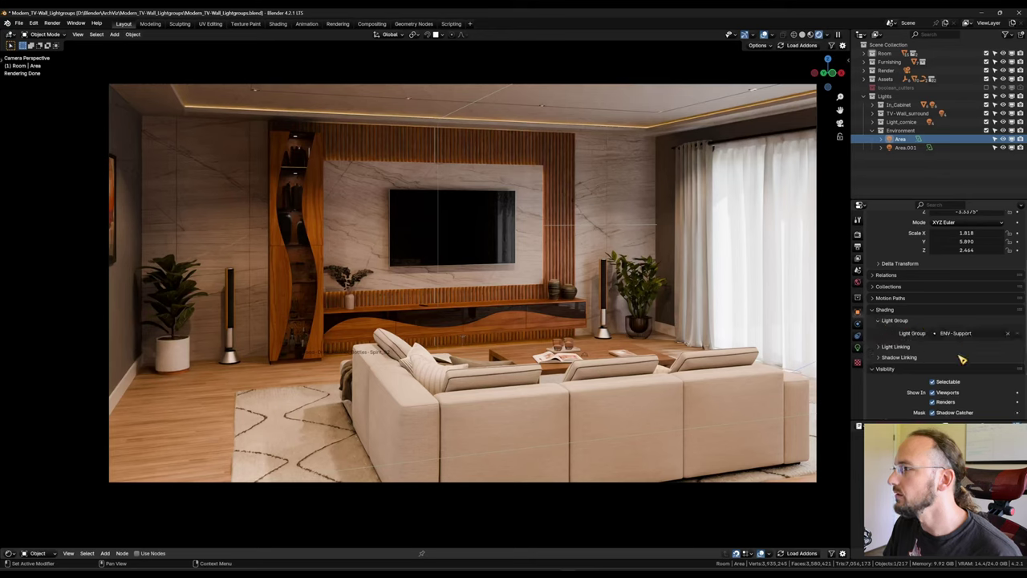
pyautogui.click(905, 147)
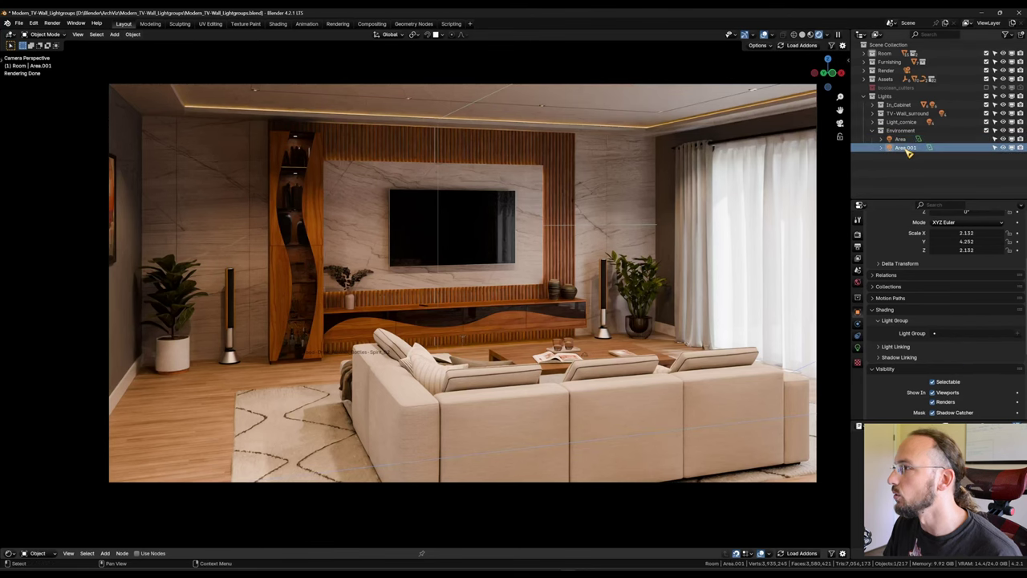
pyautogui.click(967, 334)
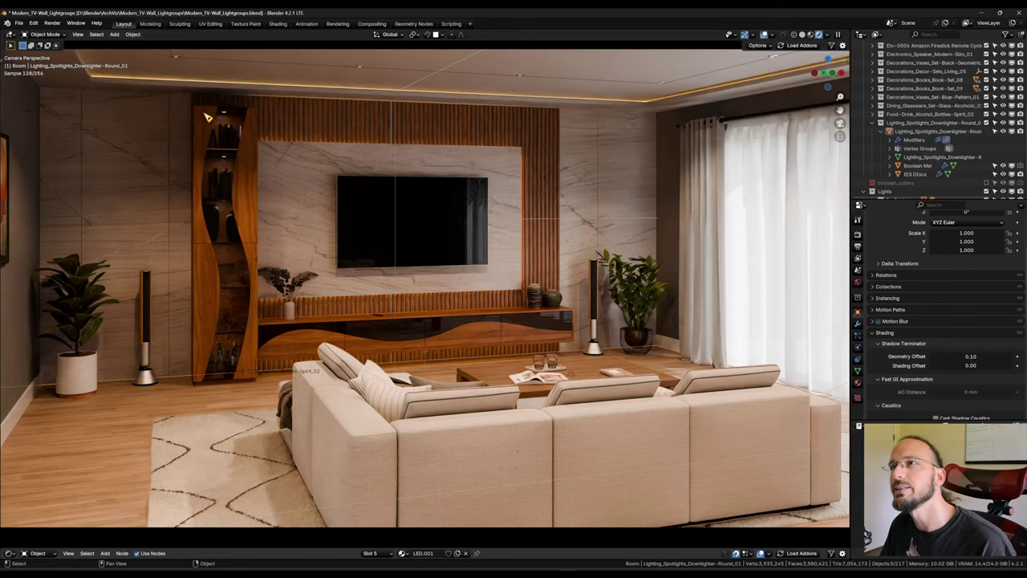
# Step: Switch the viewport to solid shading and select the IES discs under the nearest ceiling downlighter
pyautogui.press('KP_0')
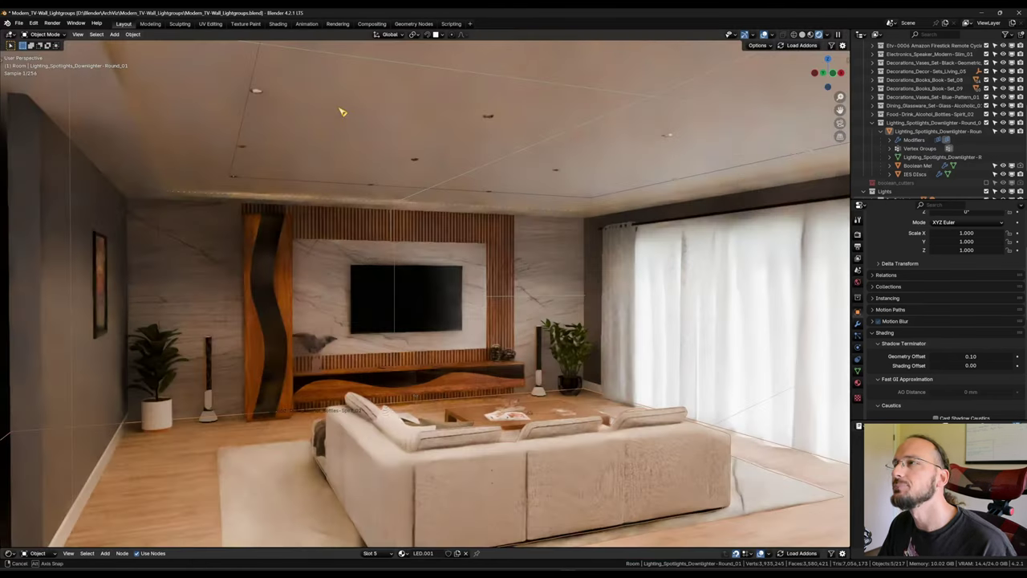
pyautogui.scroll(8, 244, 107)
pyautogui.keyDown('shift'); pyautogui.moveTo(313, 92); pyautogui.dragTo(332, 155, button='middle'); pyautogui.keyUp('shift')
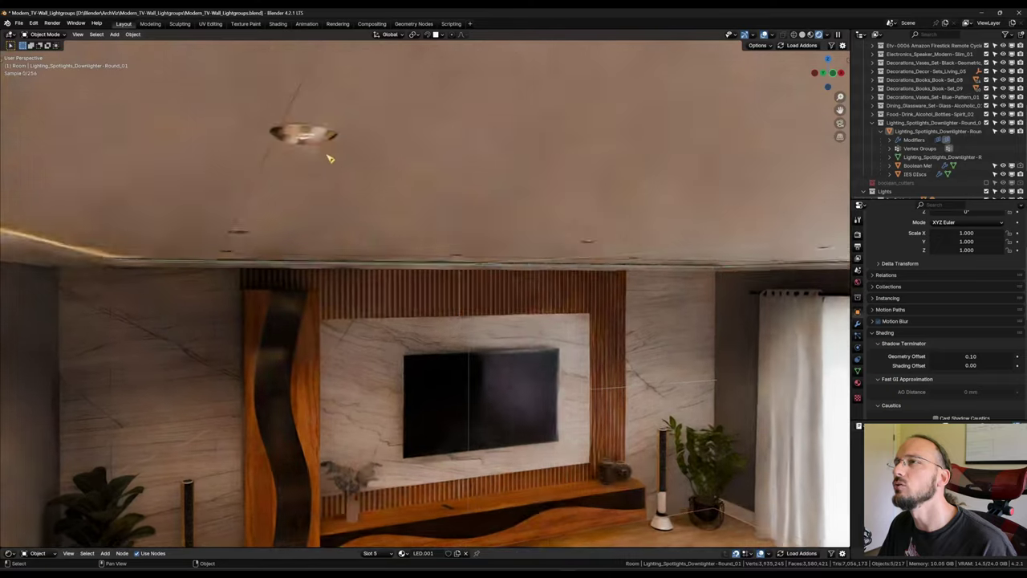
pyautogui.scroll(3, 321, 150)
pyautogui.scroll(6, 313, 145)
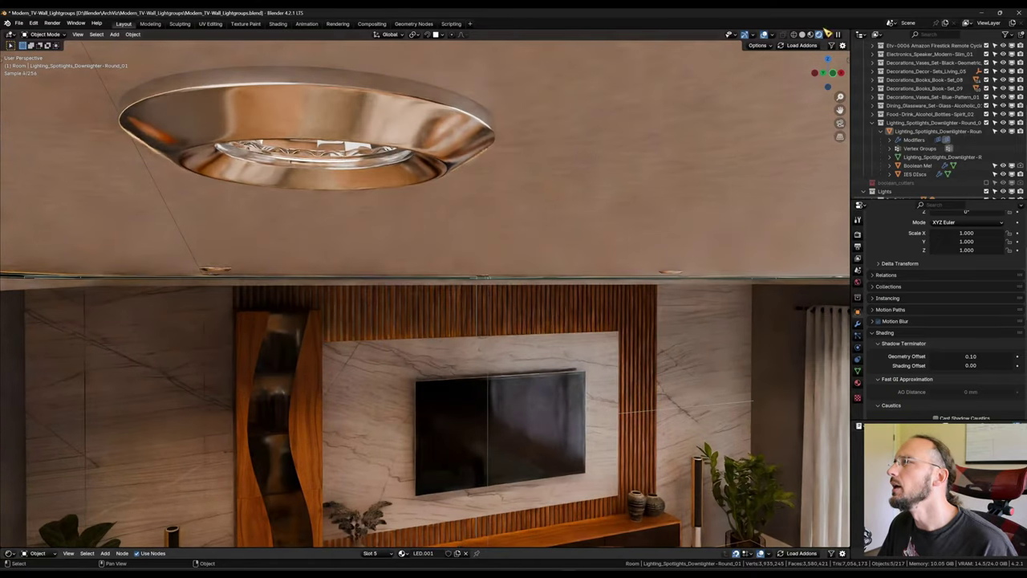
pyautogui.click(804, 35)
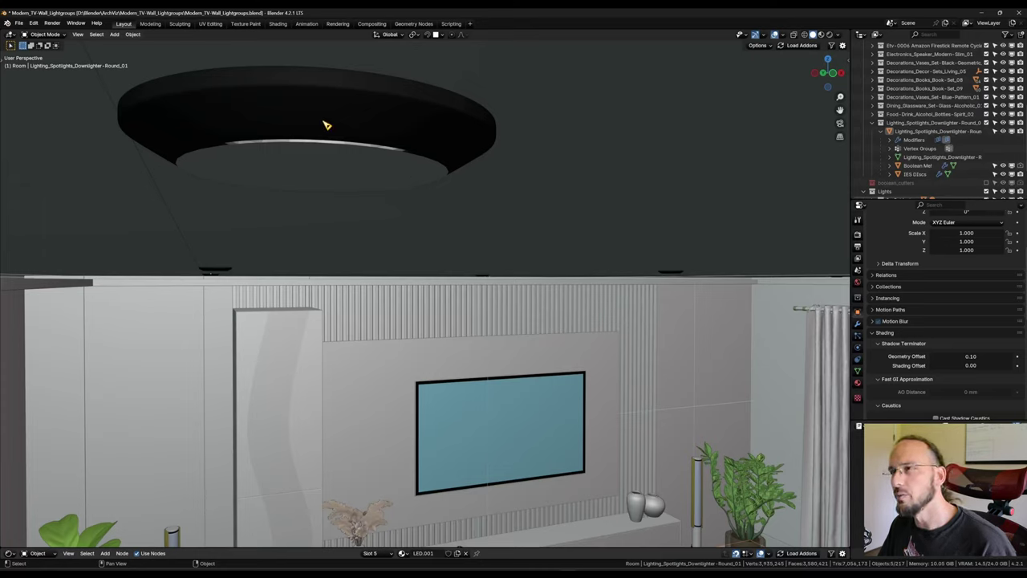
pyautogui.click(313, 170)
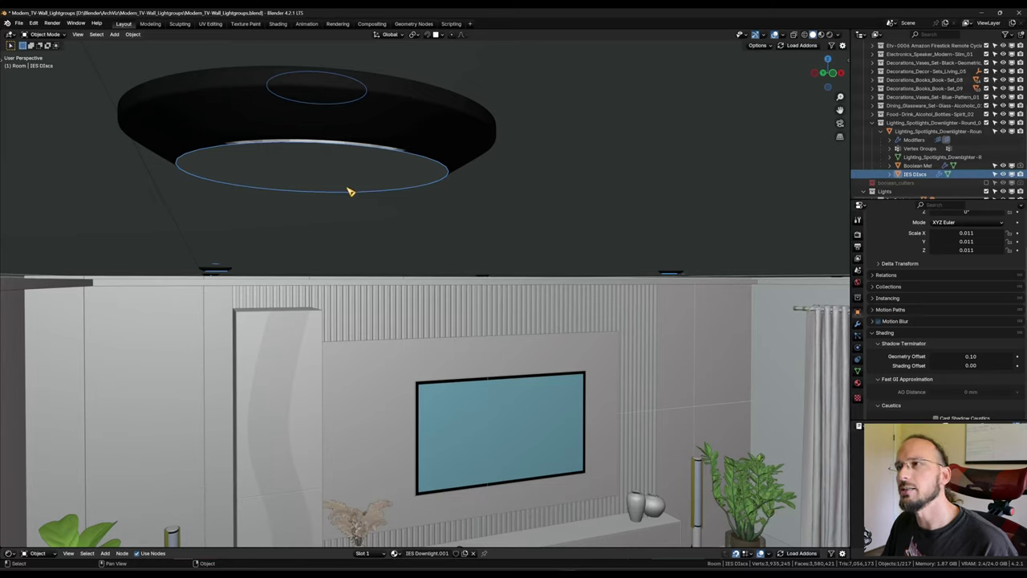
pyautogui.click(361, 132)
pyautogui.click(345, 166)
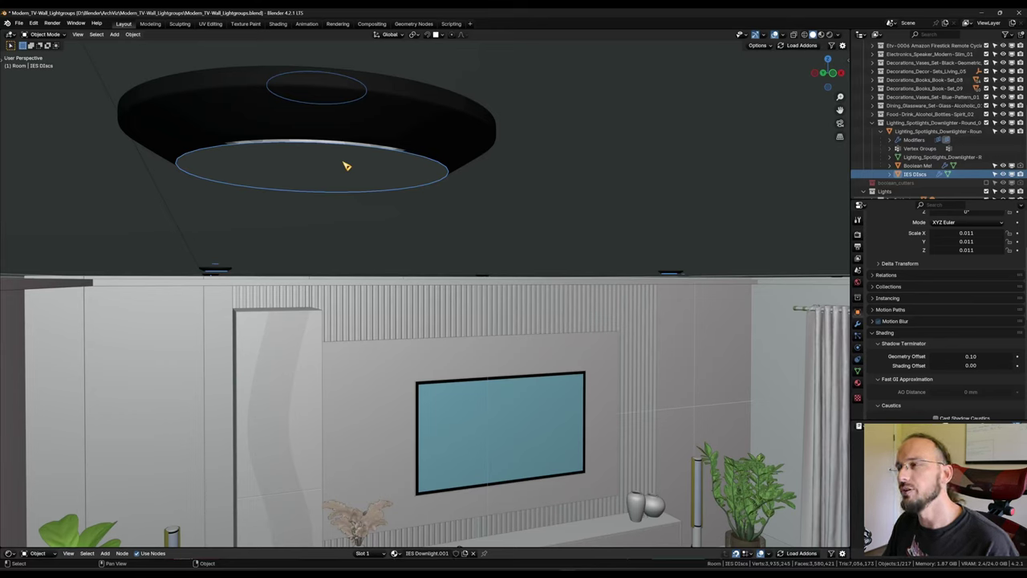
# Step: Return to the camera view and assign the Lighting_Spotlights_Downlighter object to the Spotlights light group
pyautogui.scroll(-8, 511, 240)
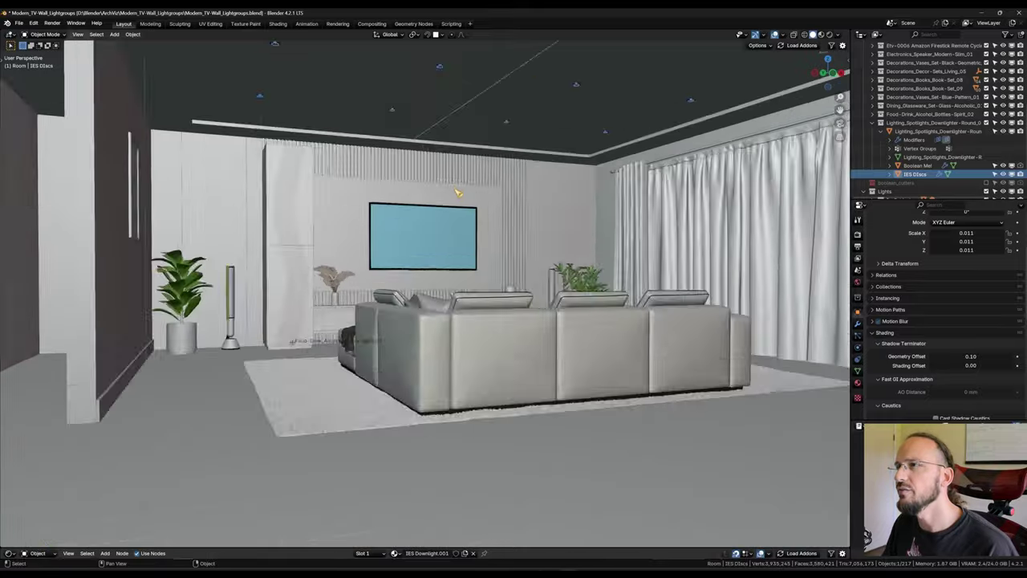
pyautogui.keyDown('shift'); pyautogui.moveTo(458, 192); pyautogui.dragTo(468, 272, button='middle'); pyautogui.keyUp('shift')
pyautogui.scroll(1, 448, 207)
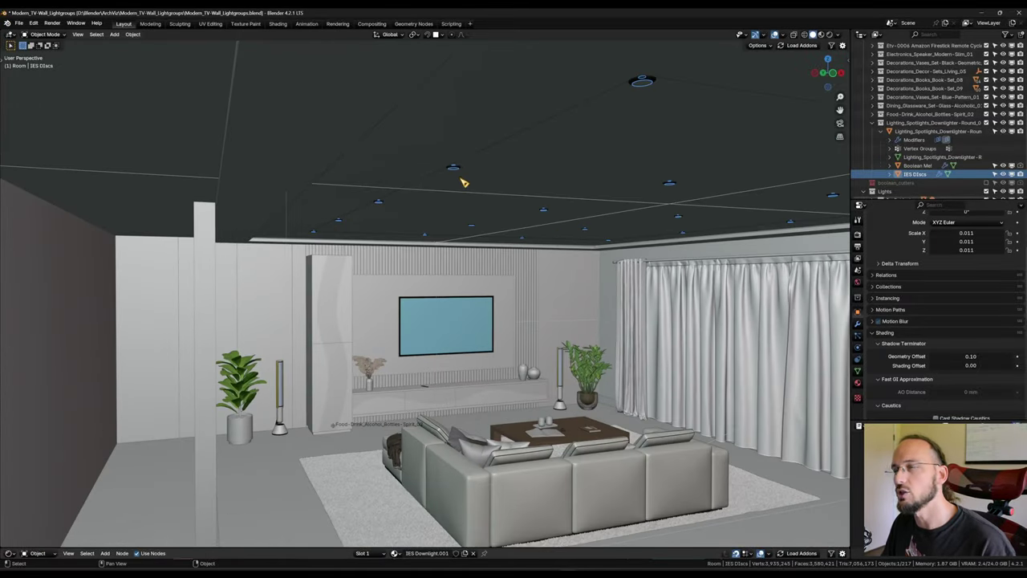
pyautogui.moveTo(509, 200); pyautogui.dragTo(455, 193, button='middle')
pyautogui.press('KP_0')
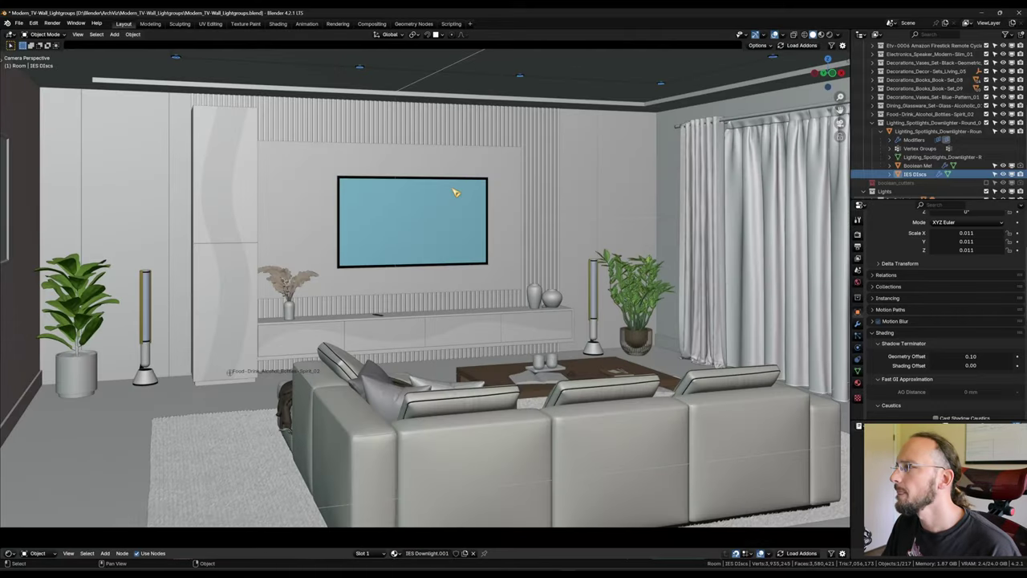
pyautogui.click(925, 133)
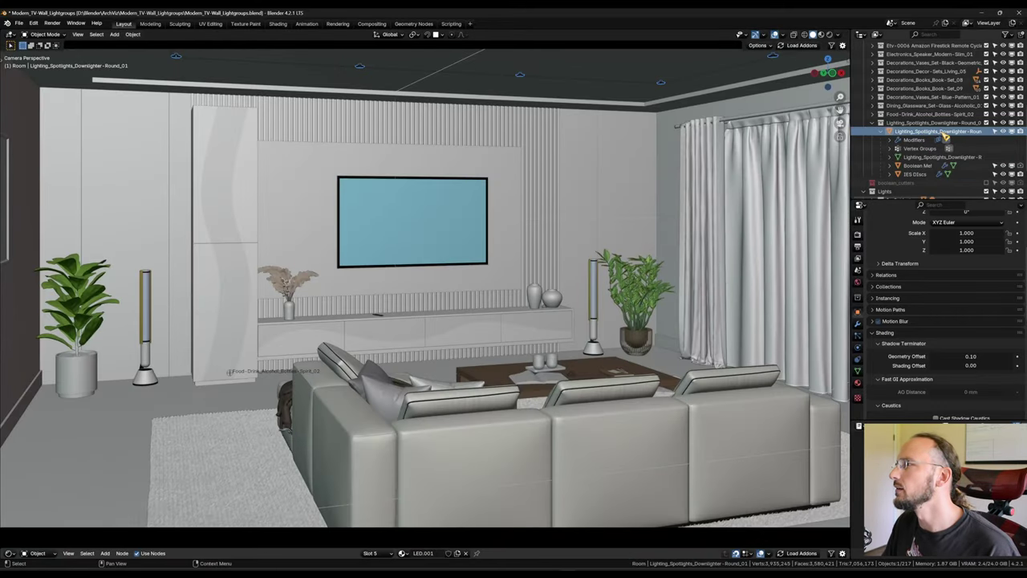
pyautogui.scroll(-3, 915, 353)
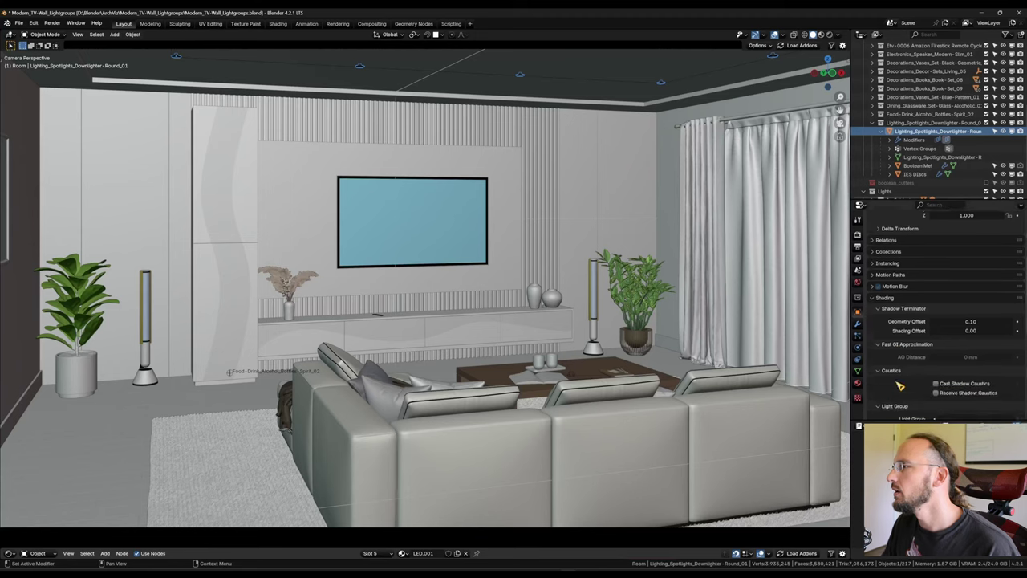
pyautogui.click(960, 351)
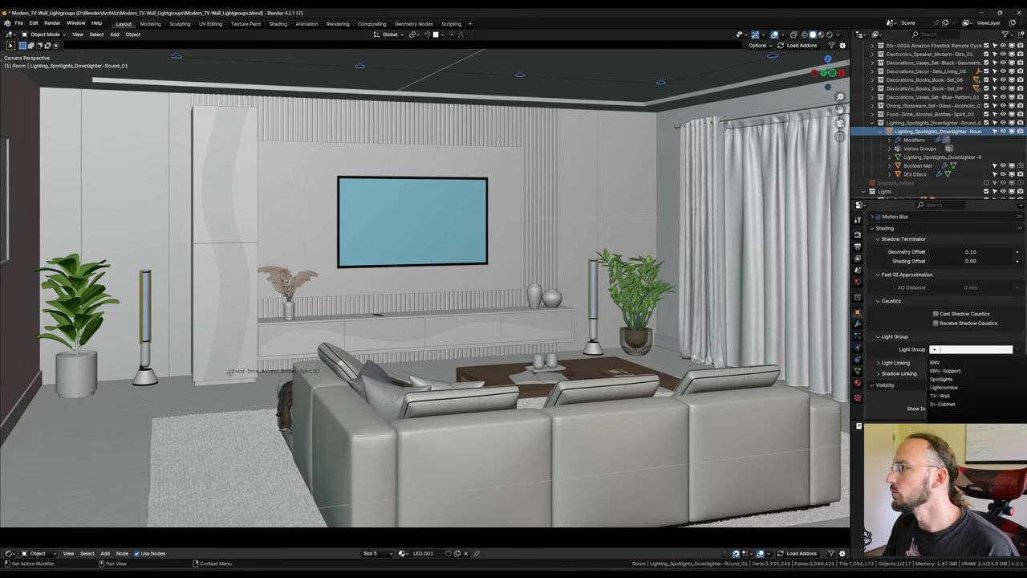
pyautogui.click(941, 378)
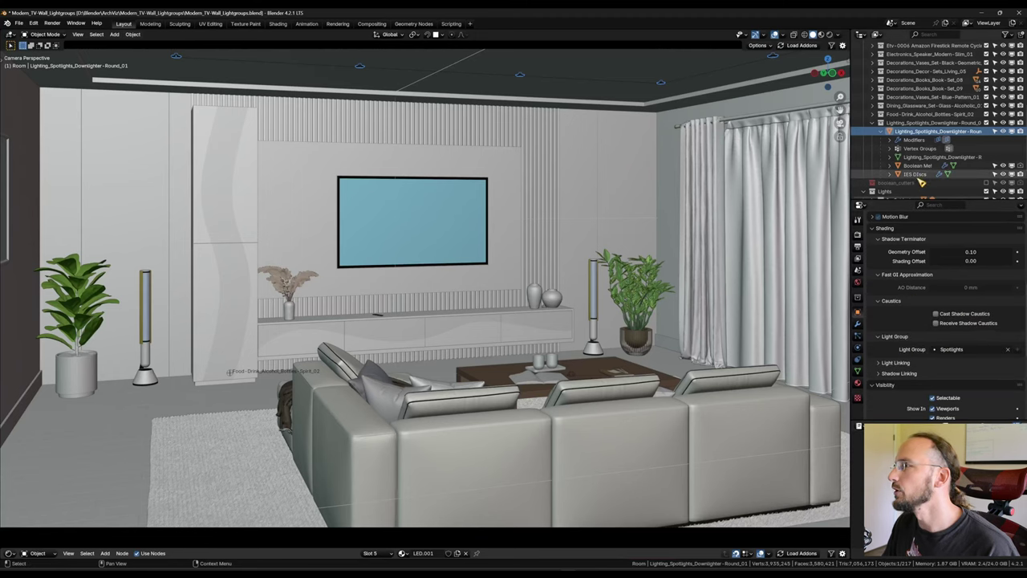
# Step: Assign the downlighters' IES discs object to the Spotlights light group as well
pyautogui.click(922, 176)
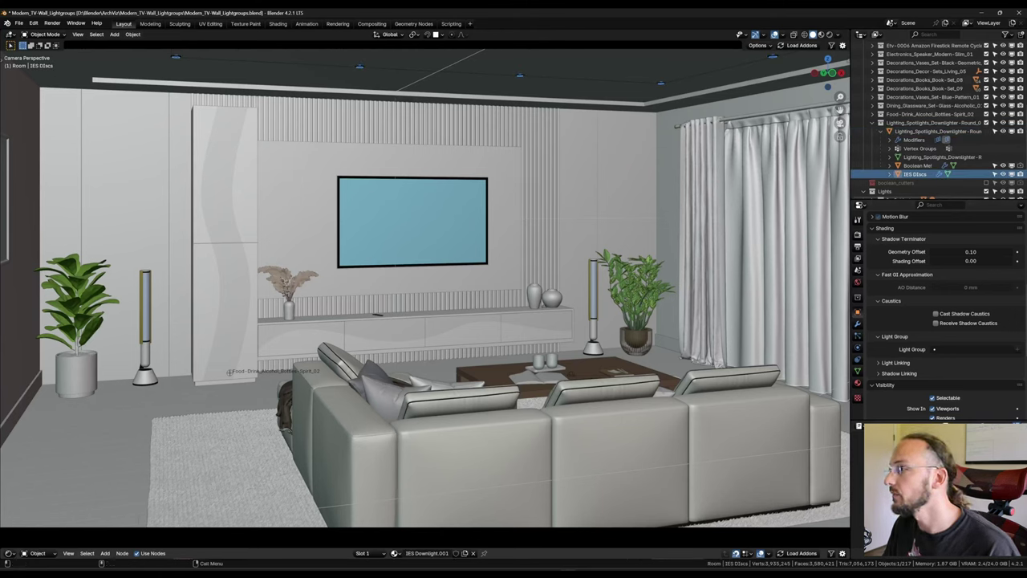
pyautogui.click(955, 349)
pyautogui.click(941, 379)
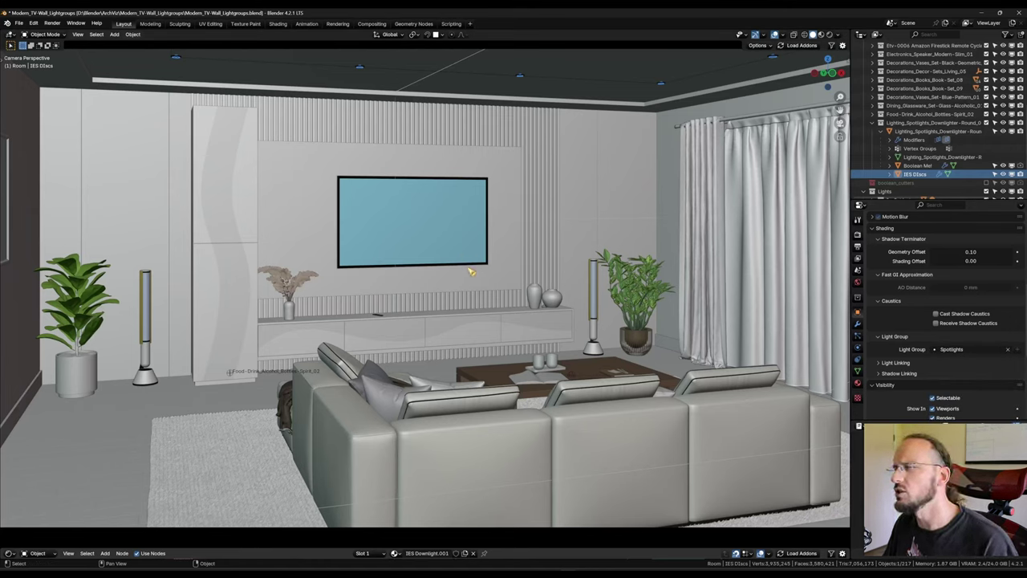
pyautogui.moveTo(446, 238); pyautogui.dragTo(484, 261, button='middle')
pyautogui.scroll(3, 484, 261)
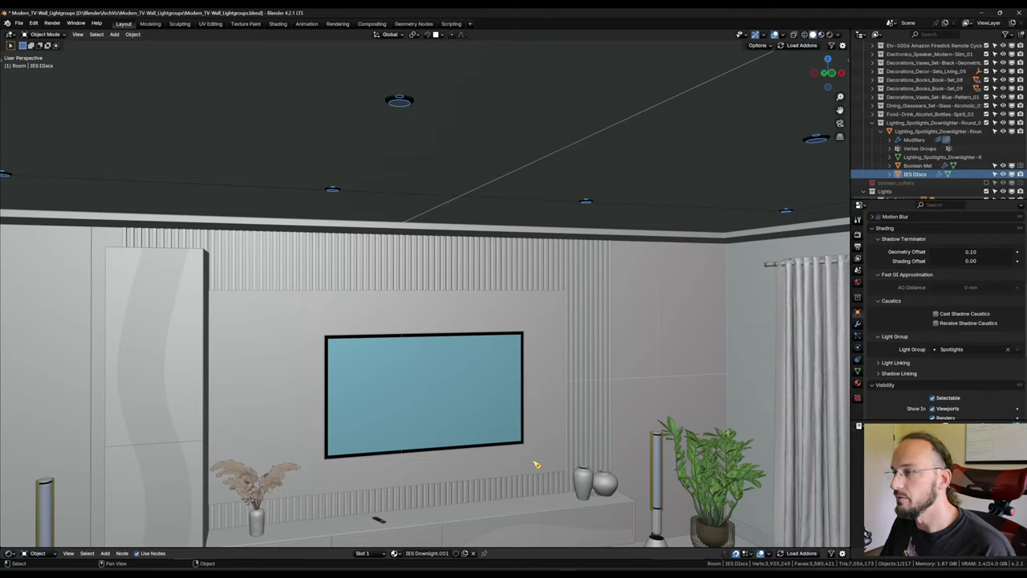
pyautogui.scroll(-3, 494, 396)
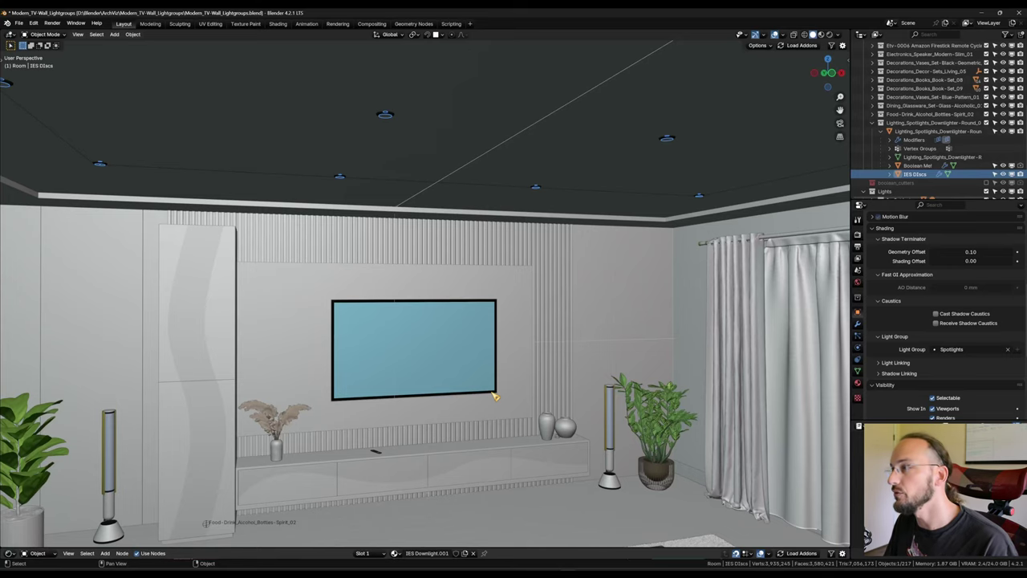
pyautogui.scroll(2, 462, 305)
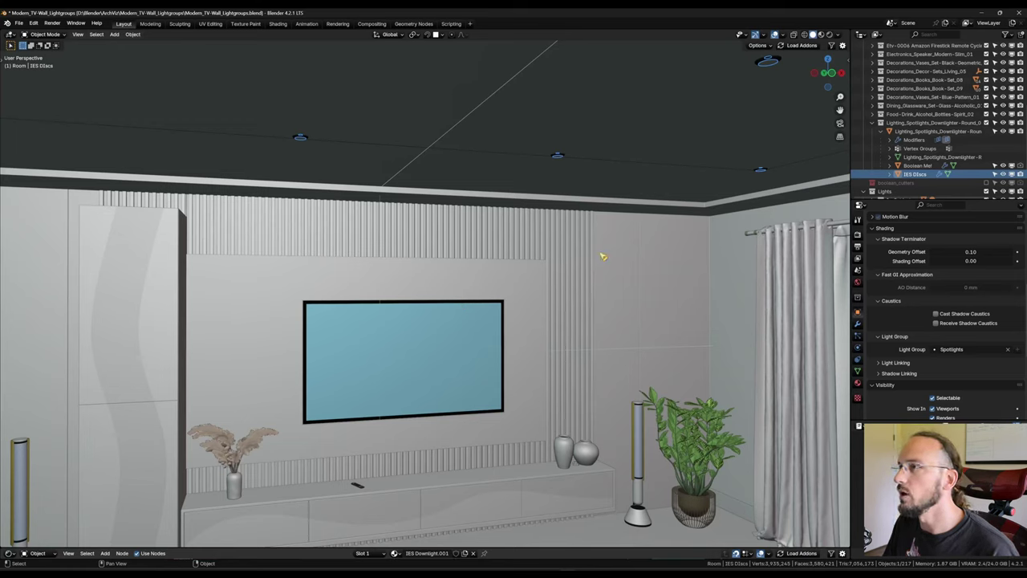
pyautogui.scroll(-2, 871, 128)
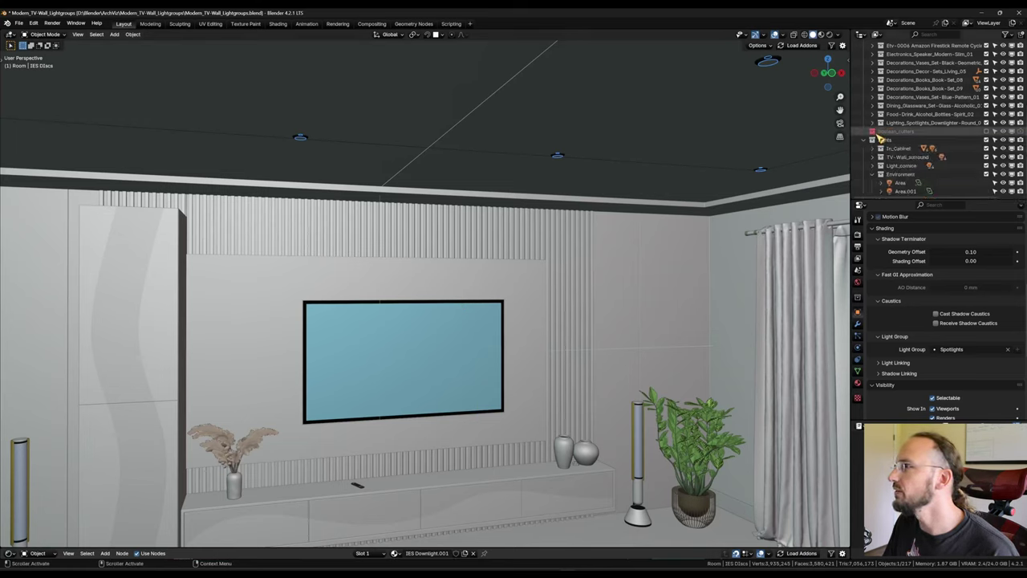
# Step: Assign the Light_Cornice.00 light in the Light_cornice collection to the Lightcornice light group
pyautogui.scroll(6, 877, 129)
pyautogui.click(864, 56)
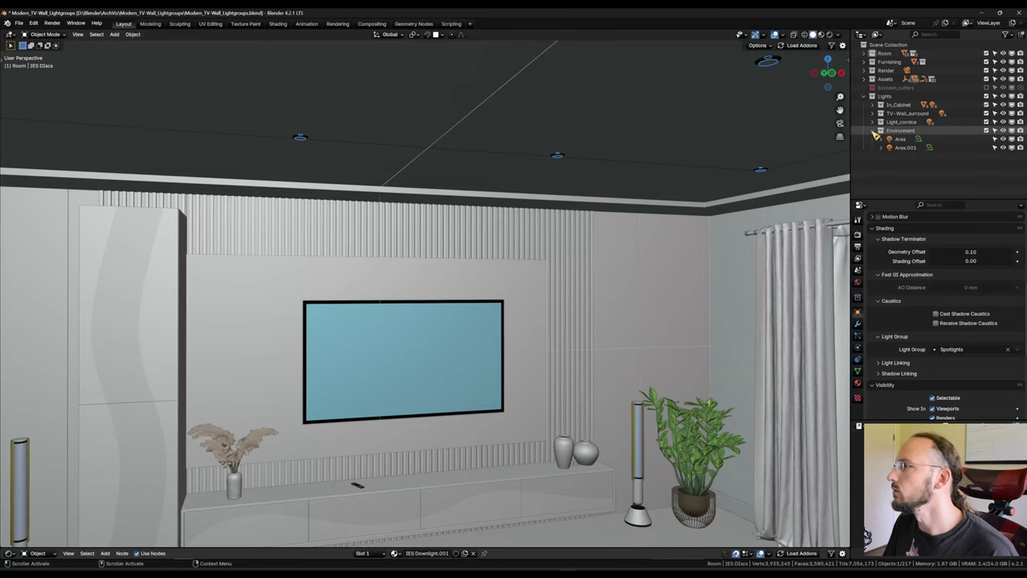
pyautogui.click(873, 131)
pyautogui.click(872, 122)
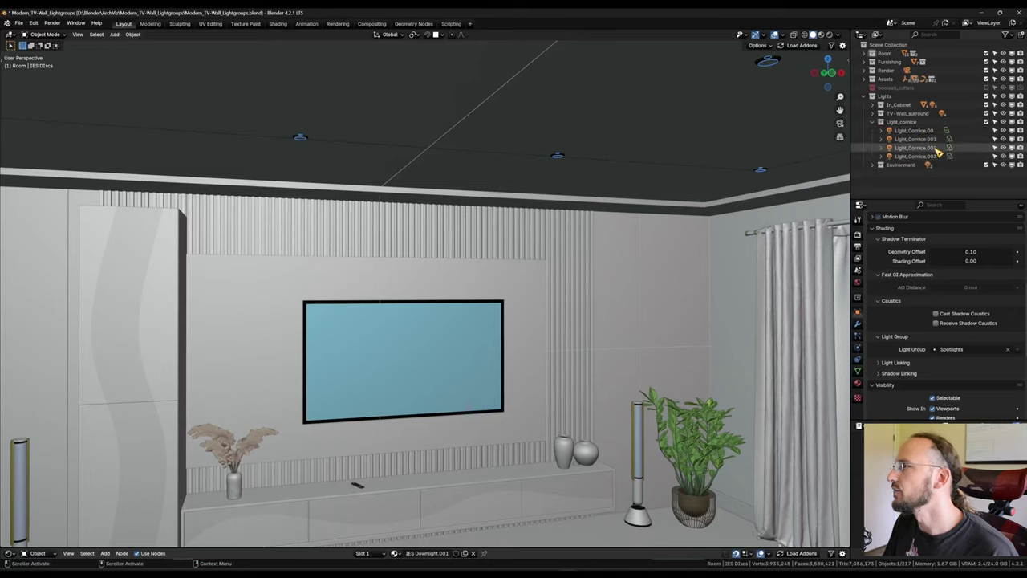
pyautogui.click(915, 130)
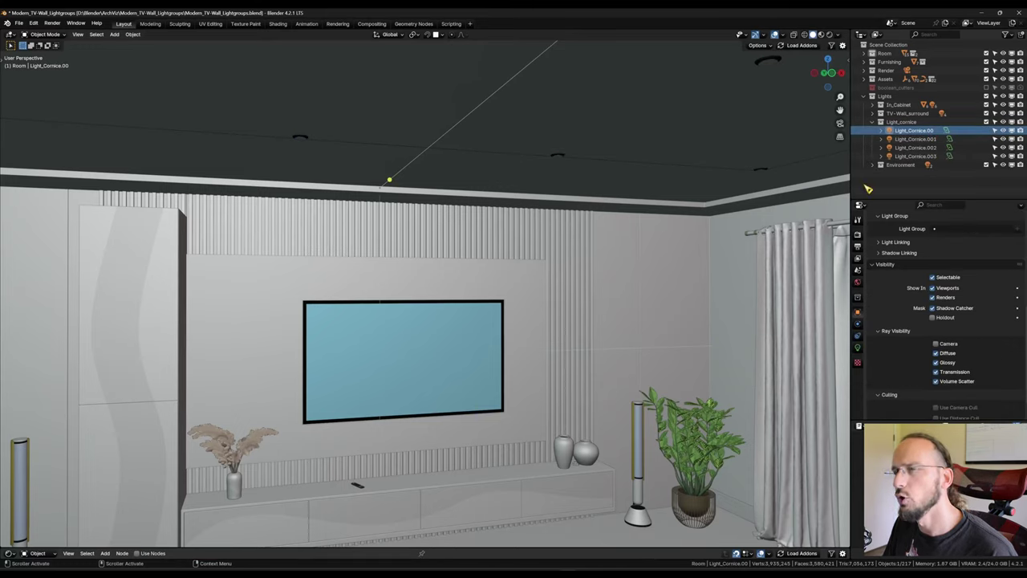
pyautogui.scroll(-1, 893, 354)
pyautogui.scroll(3, 912, 378)
pyautogui.click(942, 268)
pyautogui.click(976, 307)
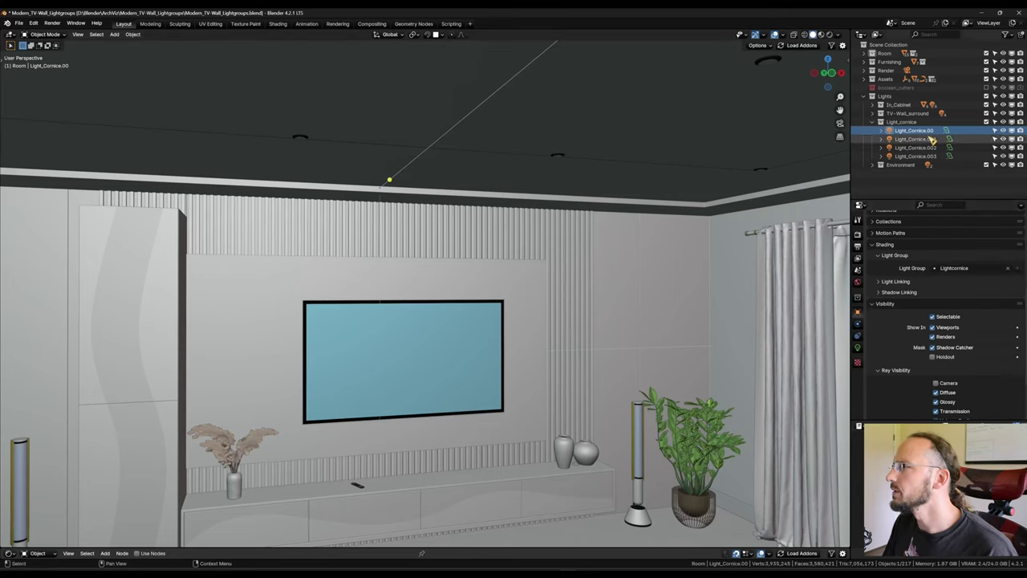
# Step: Assign the Light_Cornice.001 light to the Lightcornice light group
pyautogui.click(932, 139)
pyautogui.scroll(-2, 976, 361)
pyautogui.scroll(2, 970, 341)
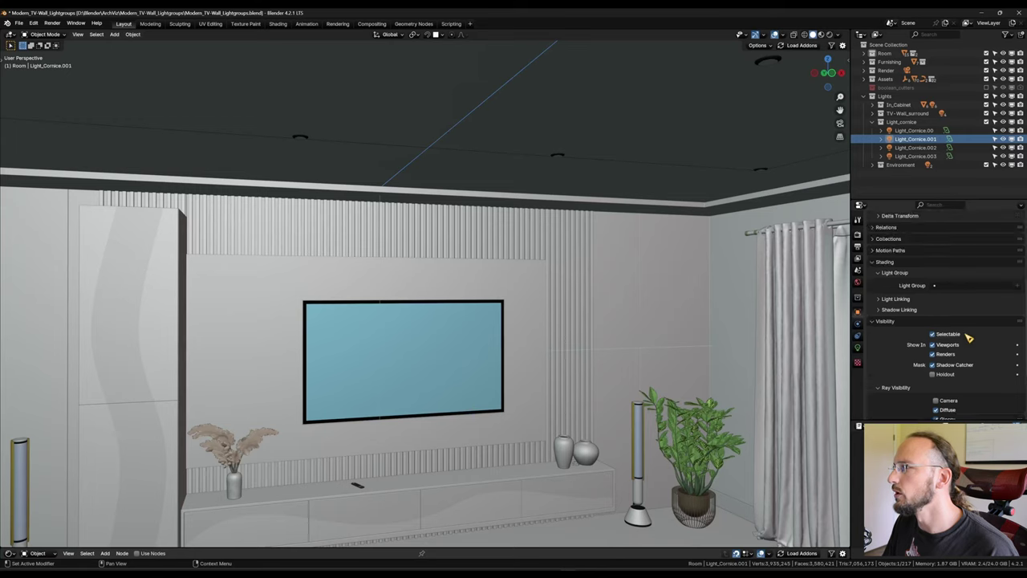
pyautogui.click(973, 287)
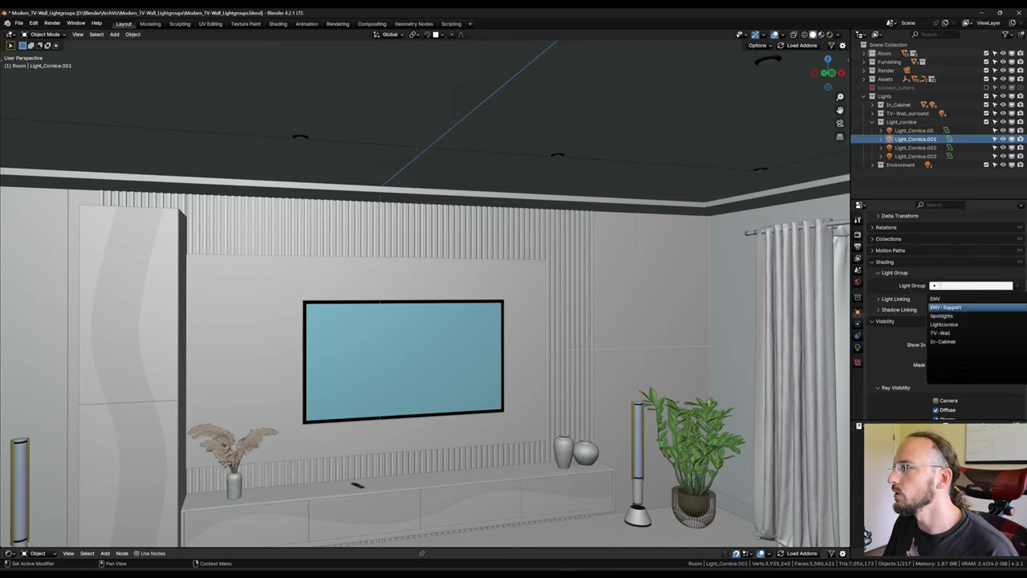
pyautogui.click(961, 325)
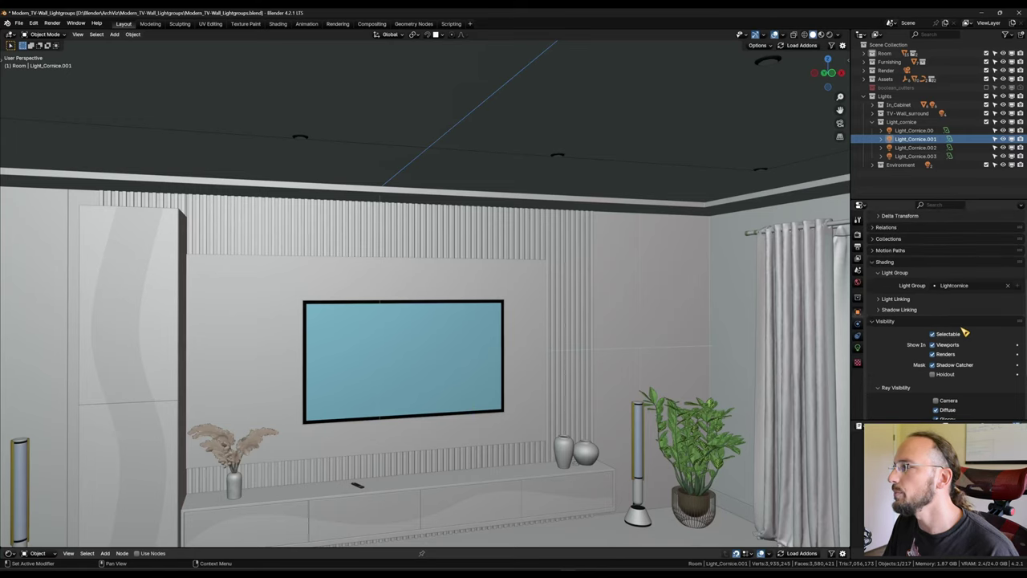
# Step: Assign the Light_Cornice.002 and Light_Cornice.003 lights to the Lightcornice light group and collapse the Light_cornice collection
pyautogui.click(926, 148)
pyautogui.click(967, 289)
pyautogui.click(967, 324)
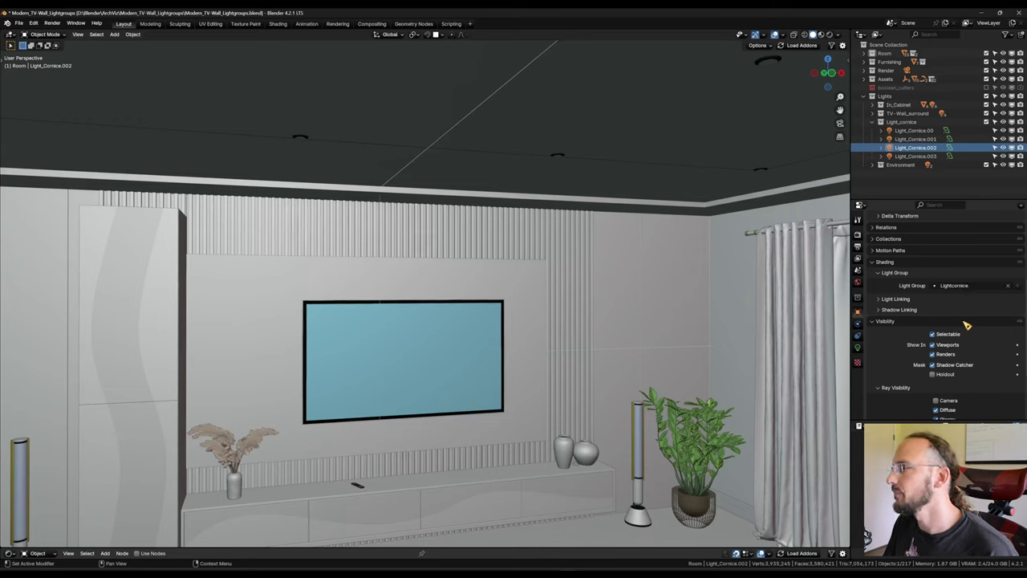
pyautogui.click(915, 155)
pyautogui.click(965, 286)
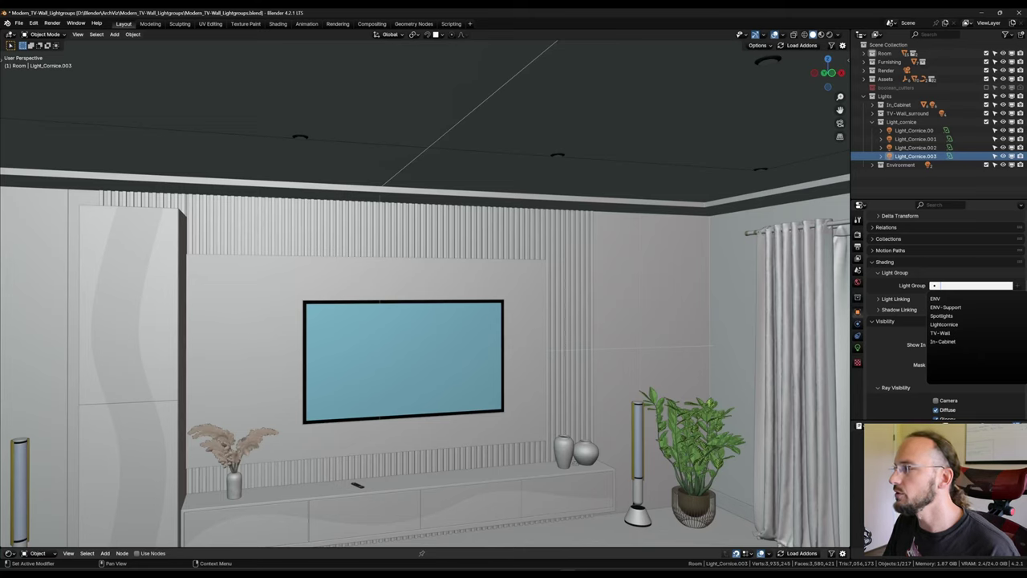
pyautogui.click(951, 324)
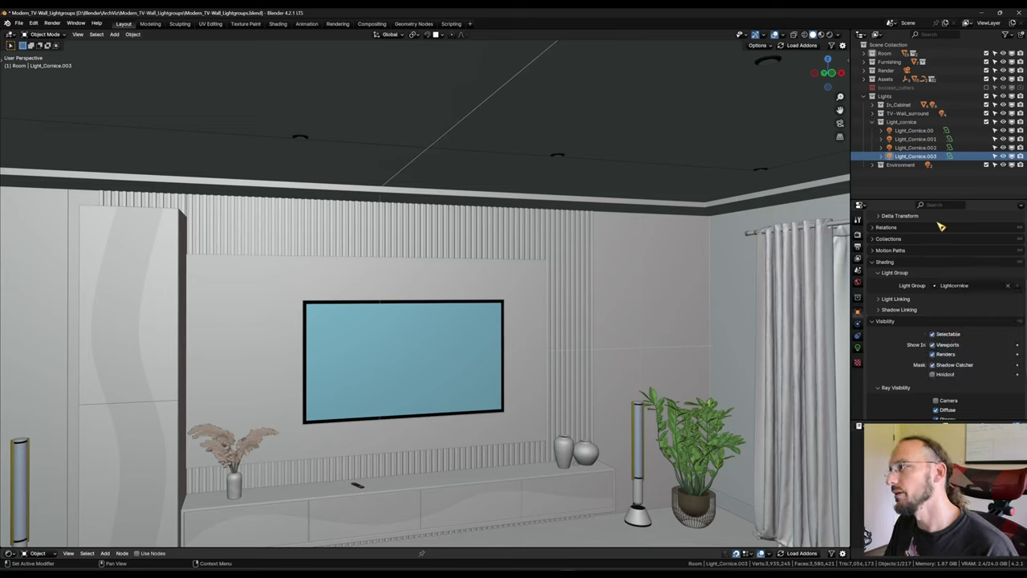
pyautogui.click(873, 122)
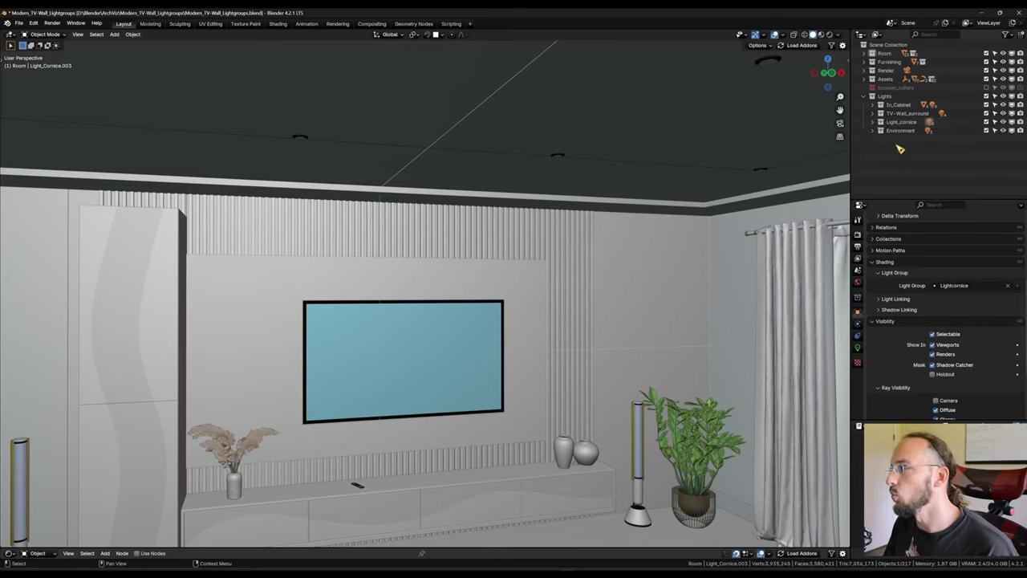
# Step: Assign the Behind_TV lights and Under_Bottom in the TV-Wall_surround collection to the TV-Wall light group
pyautogui.click(873, 113)
pyautogui.click(906, 122)
pyautogui.click(989, 286)
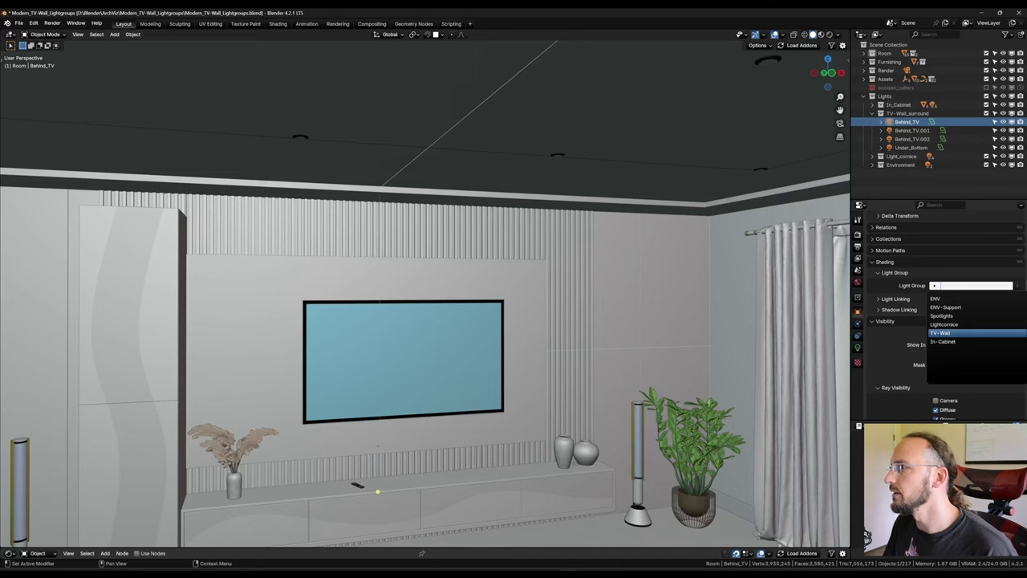
pyautogui.click(941, 332)
pyautogui.click(911, 148)
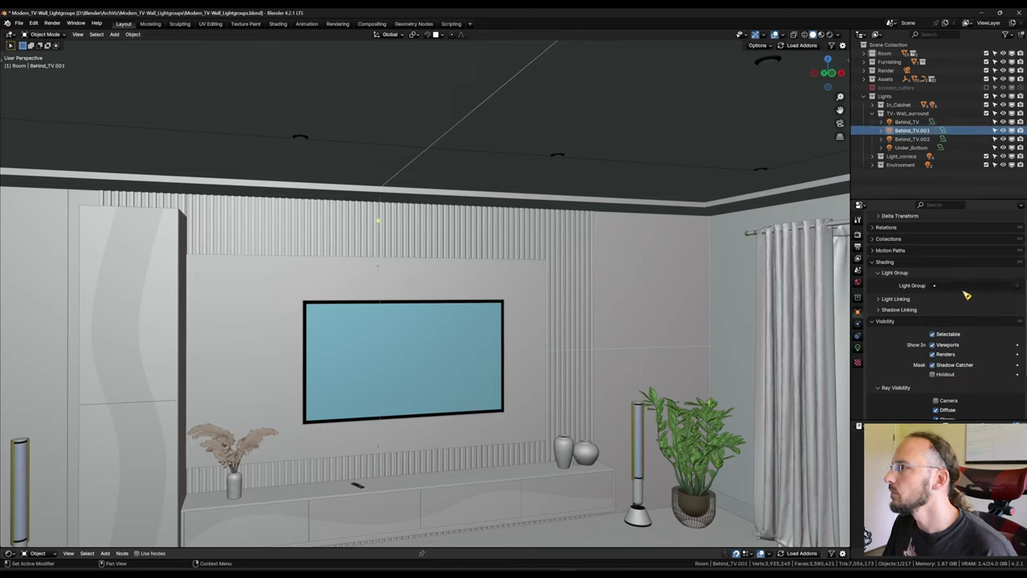
pyautogui.click(873, 113)
# Step: Assign the Point light in the In_Cabinet collection to the In-Cabinet light group
pyautogui.click(872, 105)
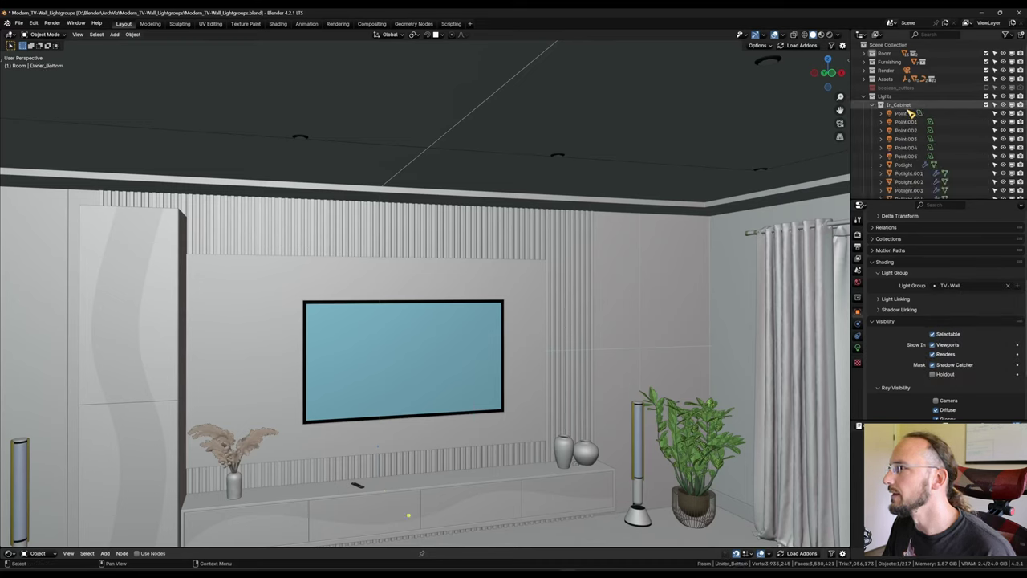
pyautogui.scroll(-2, 931, 130)
pyautogui.scroll(-1, 931, 136)
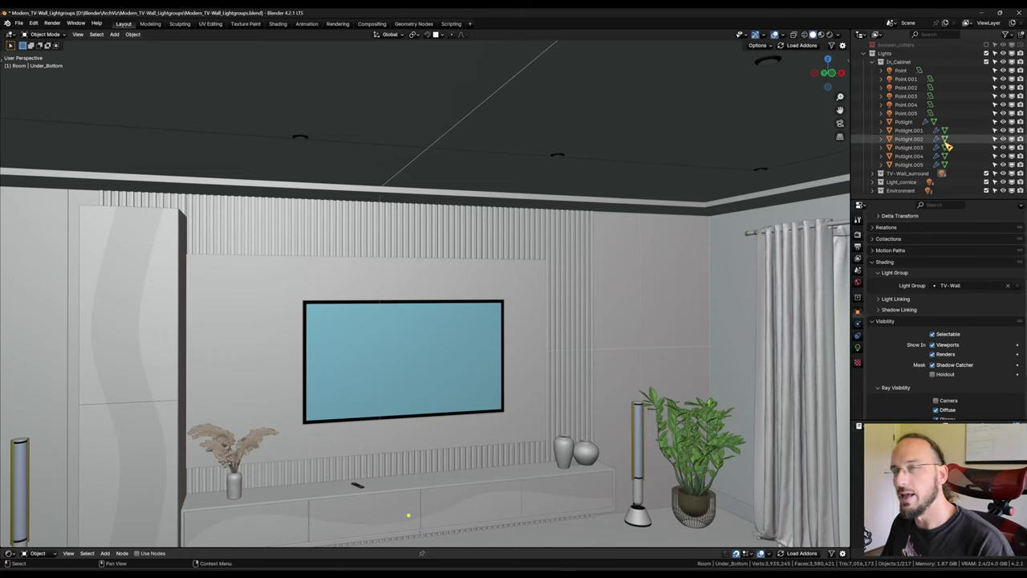
pyautogui.click(907, 70)
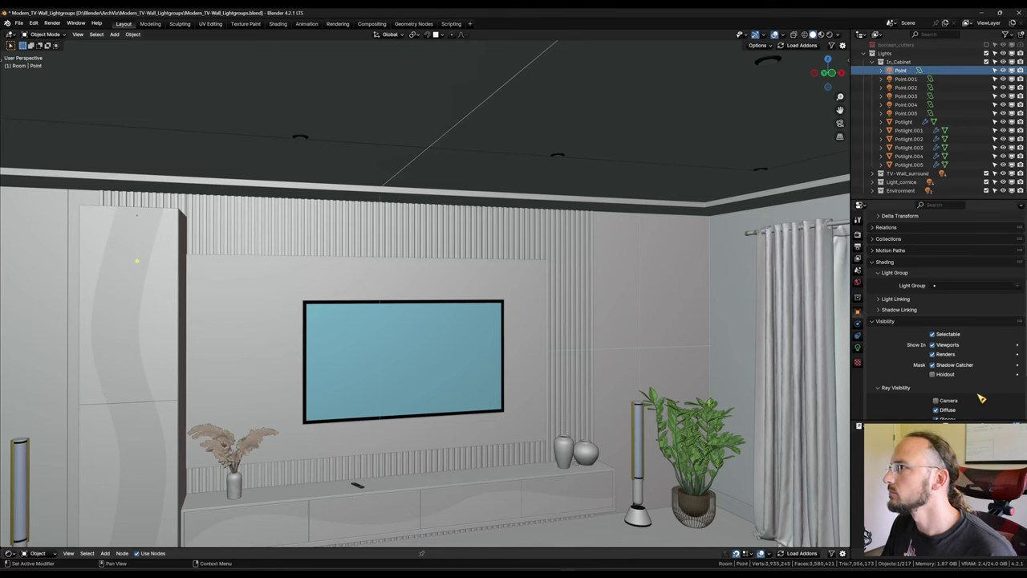
pyautogui.click(967, 286)
pyautogui.click(947, 341)
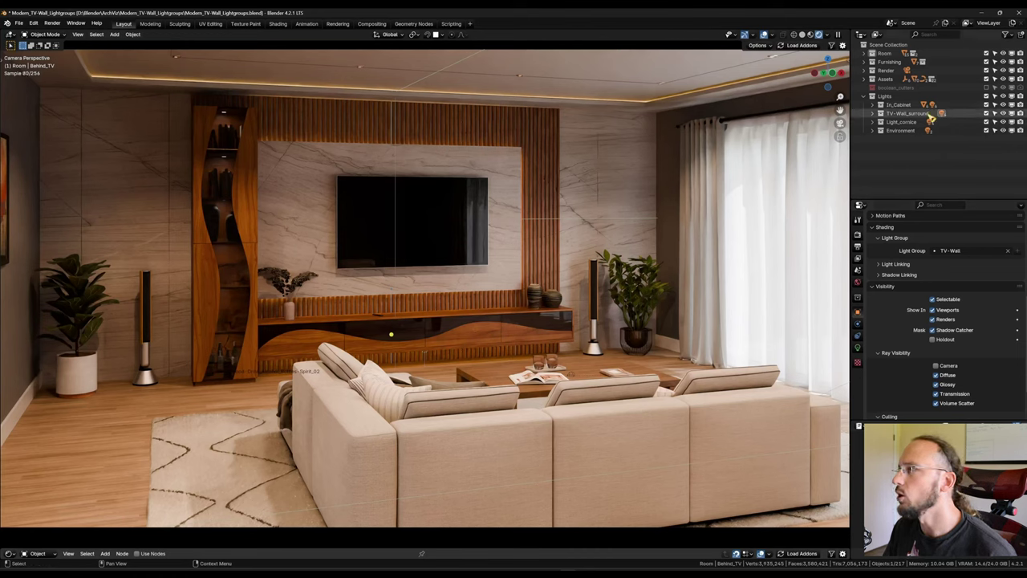
# Step: Inspect the colour and power settings of the Behind_TV and Light_Cornice.00 area lights
pyautogui.click(880, 114)
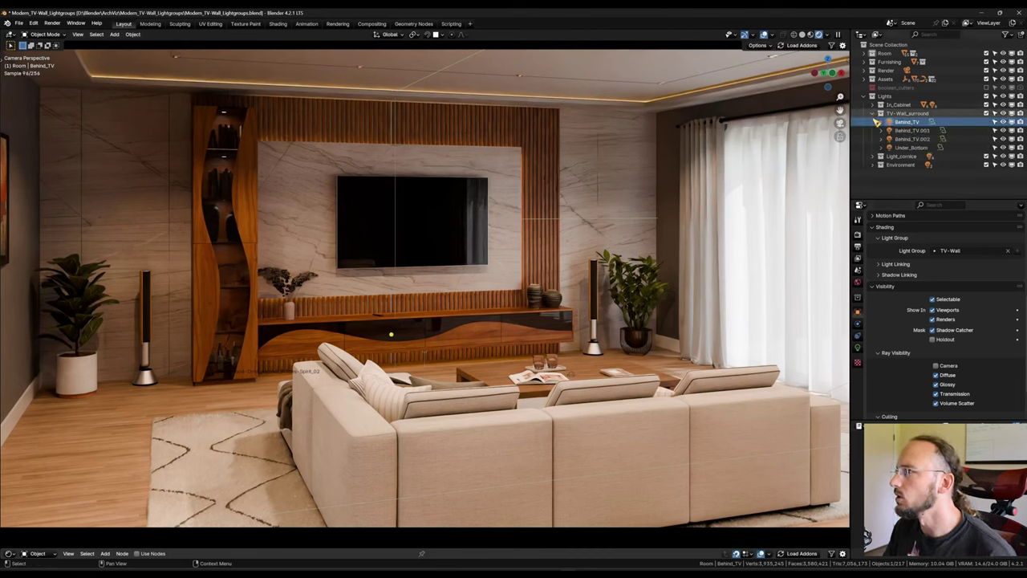
pyautogui.click(857, 349)
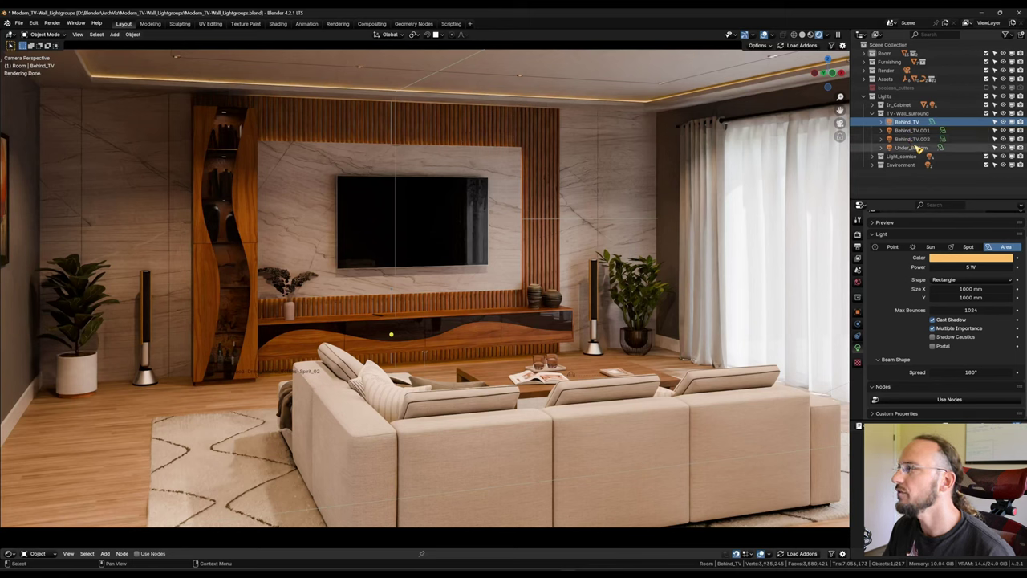
pyautogui.click(881, 156)
pyautogui.click(915, 165)
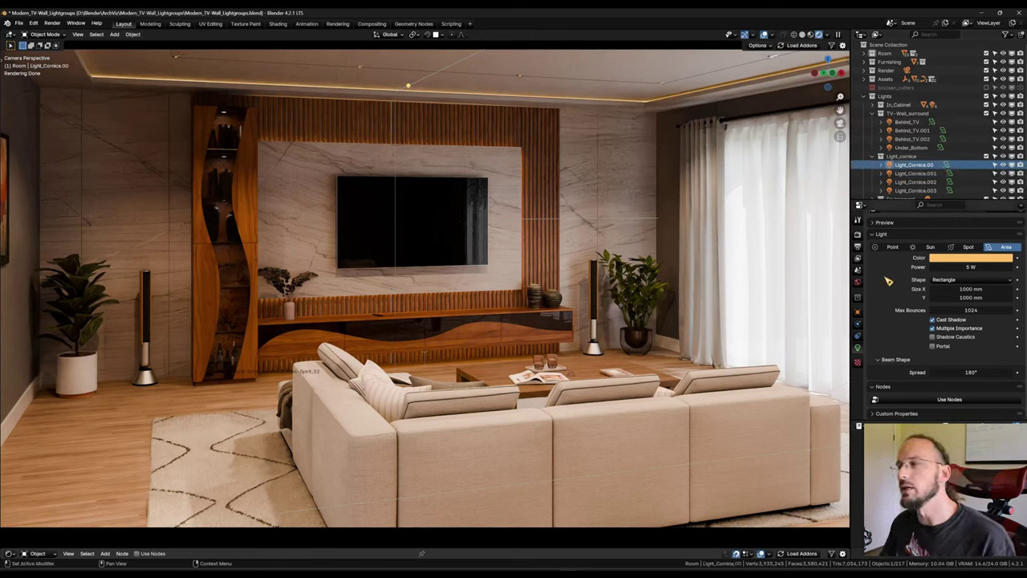
pyautogui.click(553, 94)
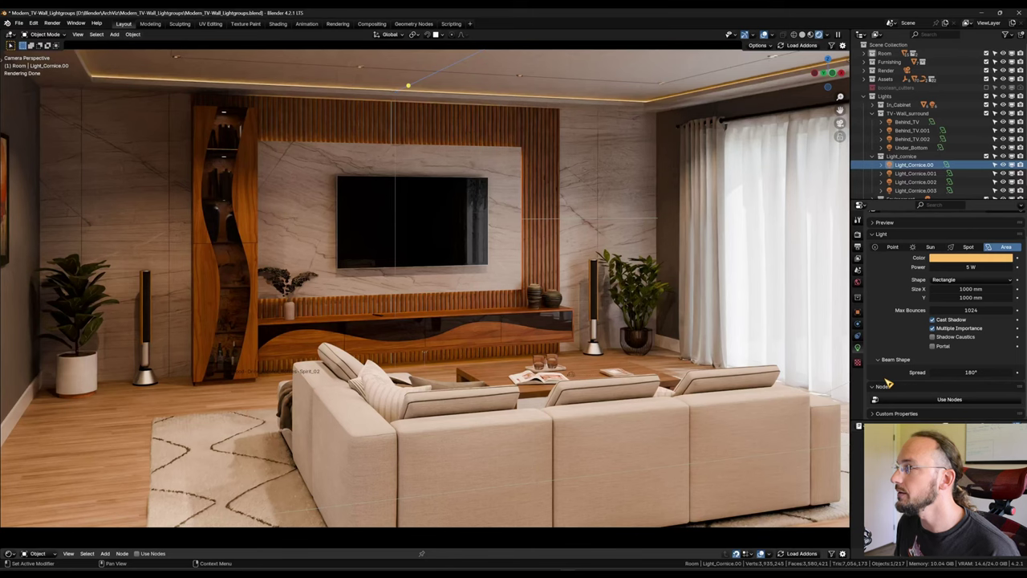
# Step: Switch the viewport to solid shading, render the scene from the camera and close the render window
pyautogui.click(801, 35)
pyautogui.press('F12')
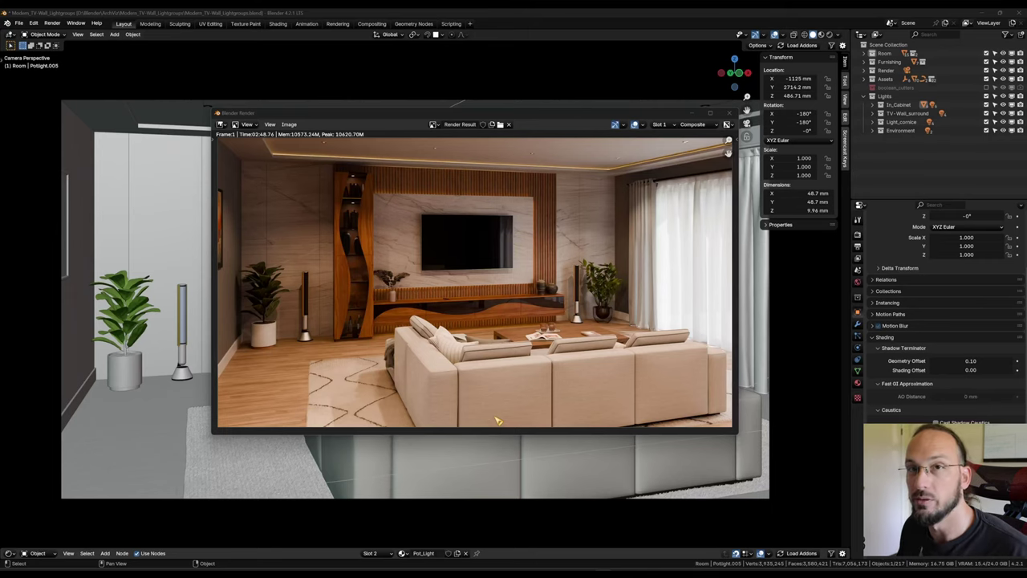
pyautogui.press('Escape')
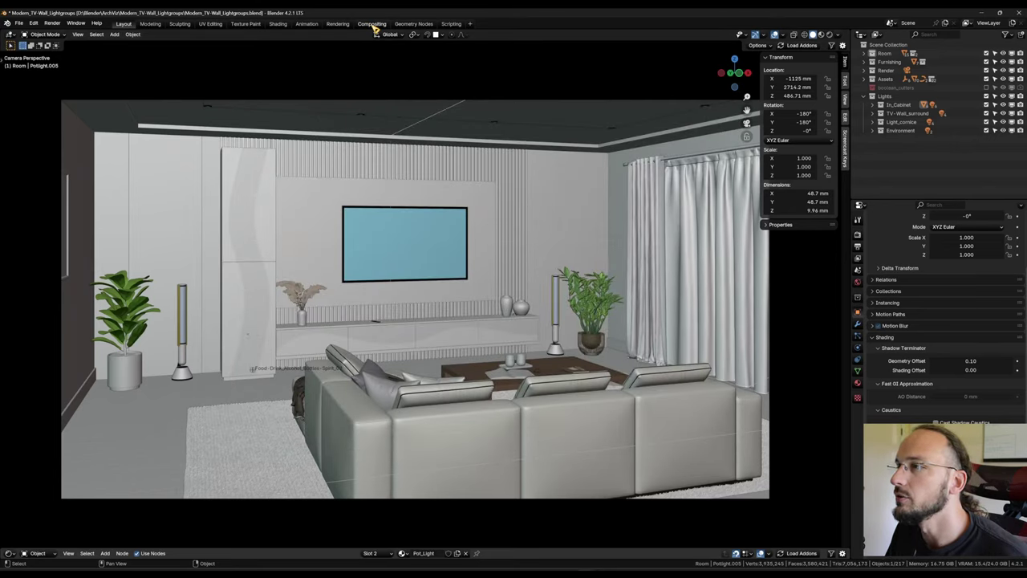
# Step: Switch to the Compositing workspace and check the compositor's performance options
pyautogui.click(372, 23)
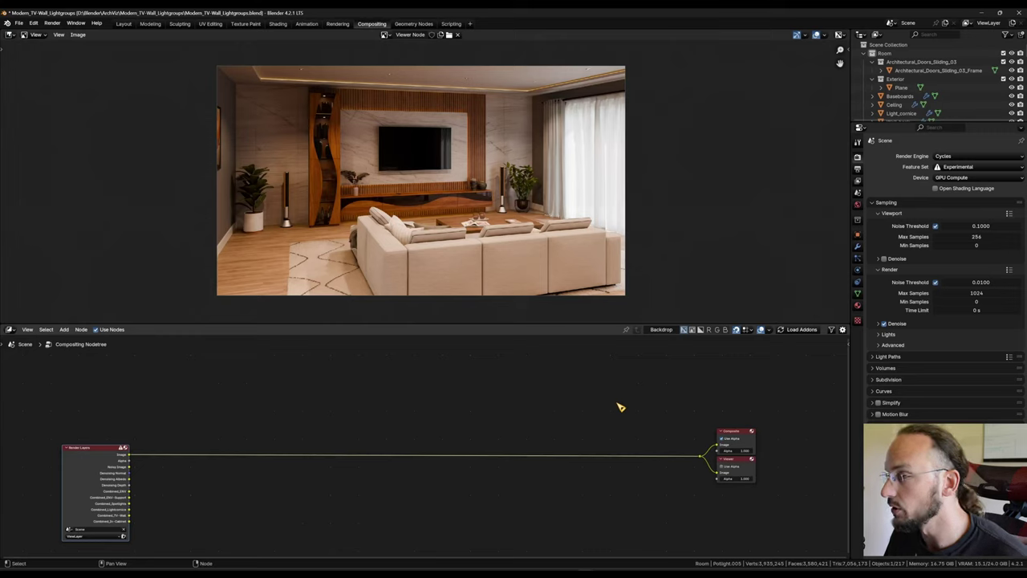
pyautogui.press('n')
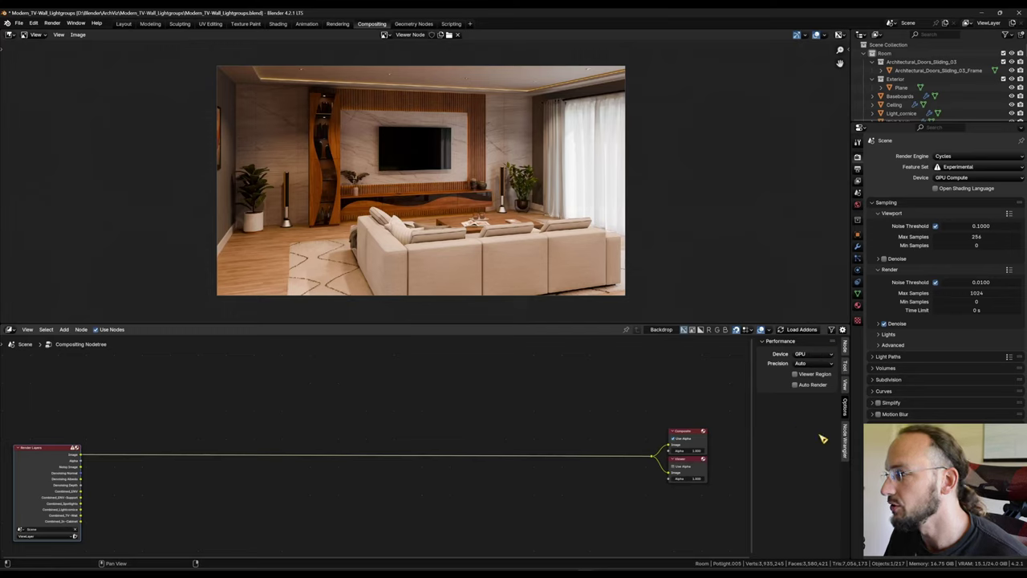
pyautogui.press('n')
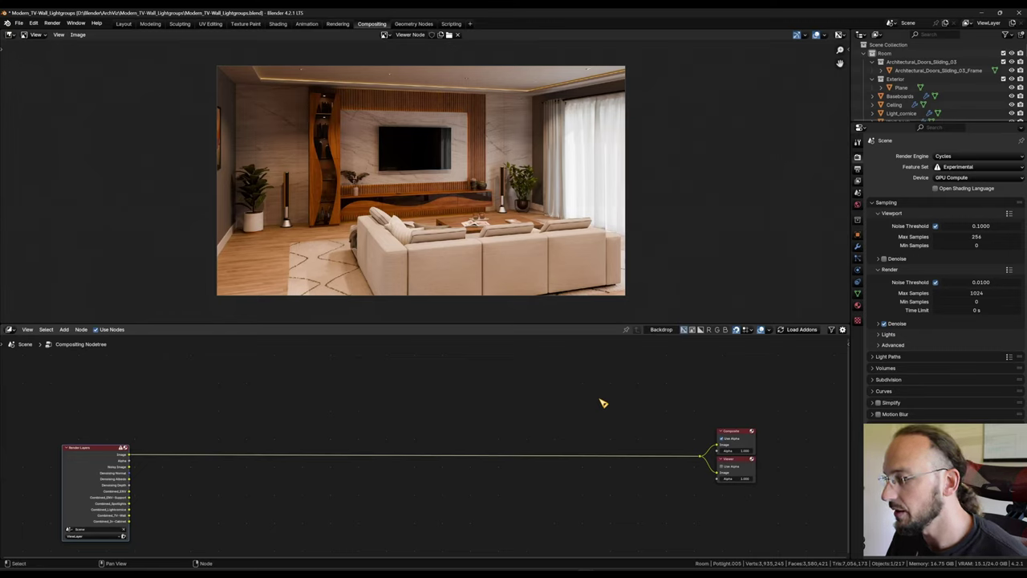
# Step: Preview the Render Layers outputs one after another in the viewer, from Combined_ENV through Combined_In-Cabinet
pyautogui.moveTo(94, 455); pyautogui.dragTo(109, 389)
pyautogui.scroll(8, 195, 437)
pyautogui.moveTo(234, 447); pyautogui.dragTo(351, 429, button='middle')
pyautogui.scroll(1, 353, 429)
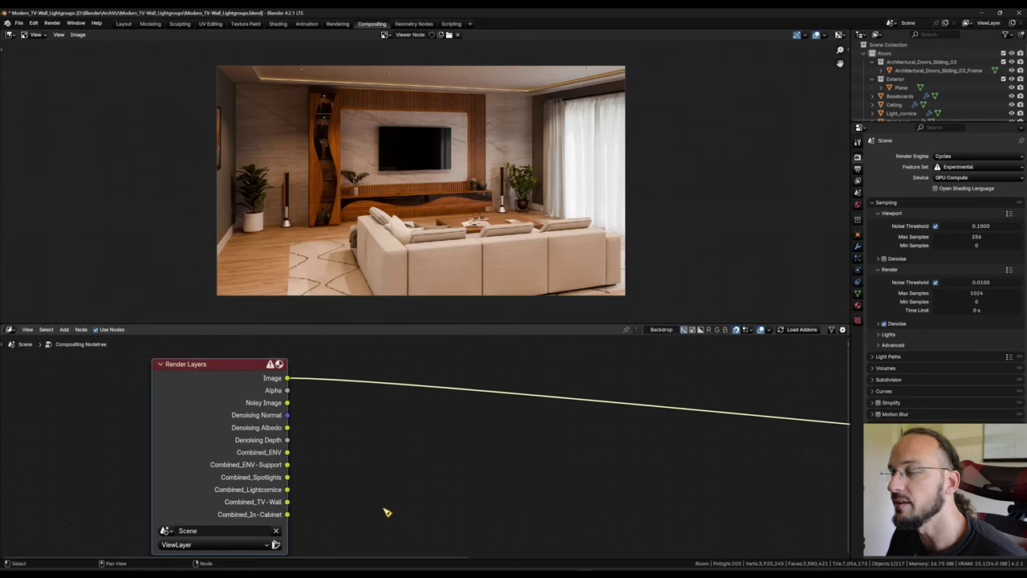
pyautogui.keyDown('ctrl'); pyautogui.keyDown('shift'); pyautogui.click(241, 382); pyautogui.keyUp('shift'); pyautogui.keyUp('ctrl')
pyautogui.keyDown('ctrl'); pyautogui.keyDown('shift'); pyautogui.click(241, 382); pyautogui.keyUp('shift'); pyautogui.keyUp('ctrl')
pyautogui.keyDown('ctrl'); pyautogui.keyDown('shift'); pyautogui.click(241, 382); pyautogui.keyUp('shift'); pyautogui.keyUp('ctrl')
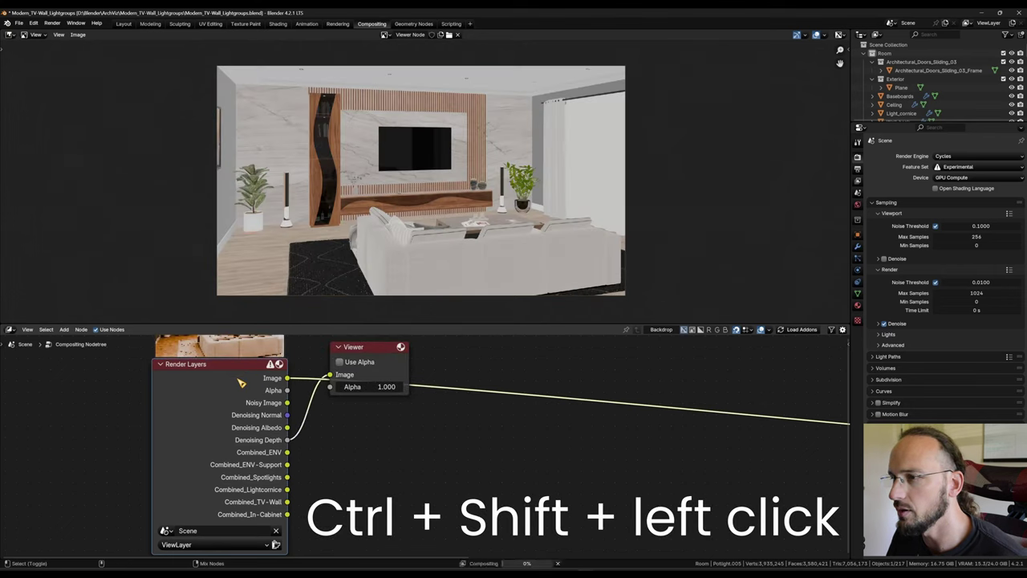
pyautogui.keyDown('ctrl'); pyautogui.keyDown('shift'); pyautogui.click(241, 382); pyautogui.keyUp('shift'); pyautogui.keyUp('ctrl')
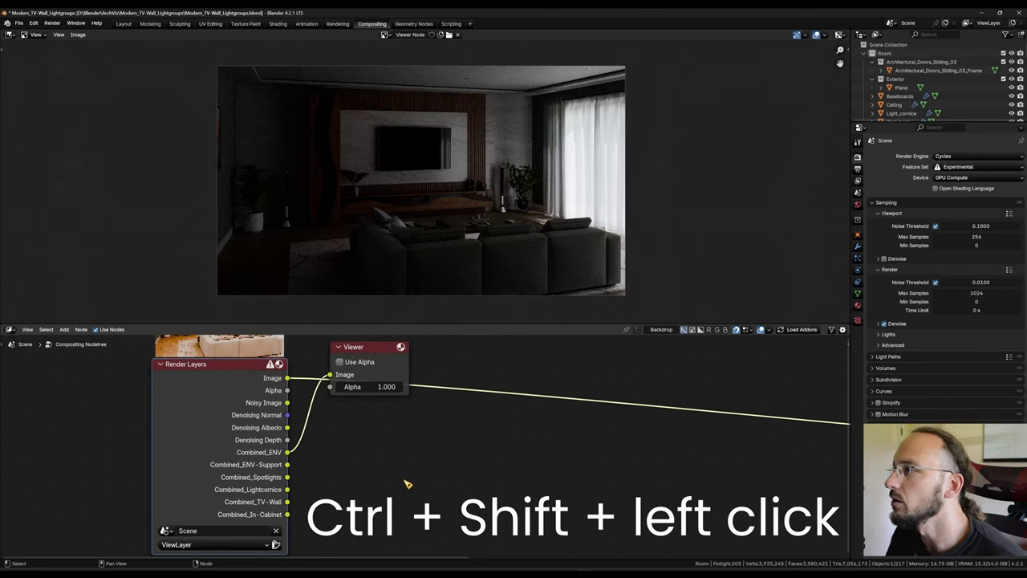
pyautogui.keyDown('ctrl'); pyautogui.keyDown('shift'); pyautogui.click(252, 386); pyautogui.keyUp('shift'); pyautogui.keyUp('ctrl')
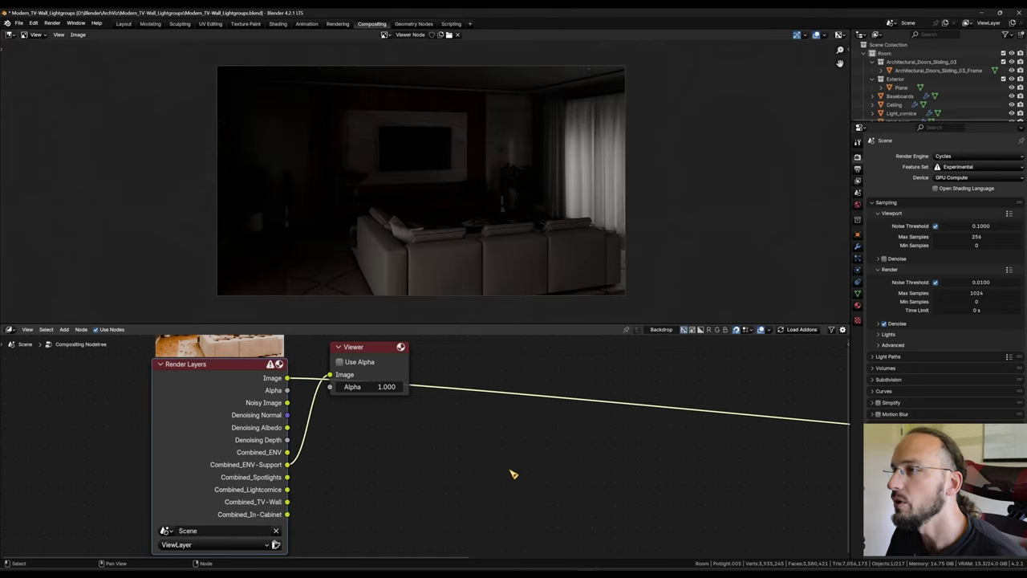
pyautogui.keyDown('ctrl'); pyautogui.keyDown('shift'); pyautogui.click(237, 406); pyautogui.keyUp('shift'); pyautogui.keyUp('ctrl')
pyautogui.keyDown('ctrl'); pyautogui.keyDown('shift'); pyautogui.click(230, 394); pyautogui.keyUp('shift'); pyautogui.keyUp('ctrl')
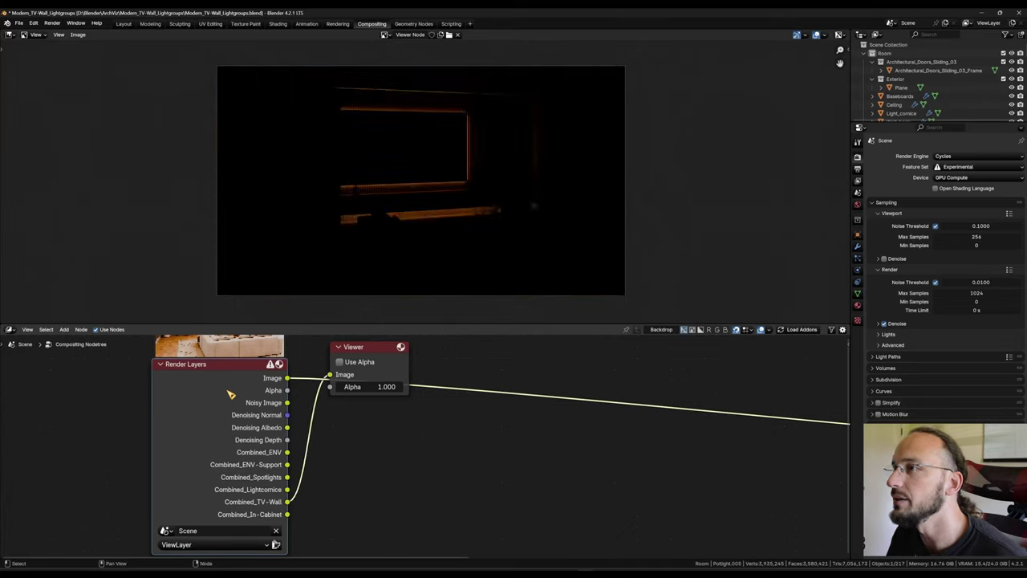
pyautogui.keyDown('ctrl'); pyautogui.keyDown('shift'); pyautogui.click(230, 394); pyautogui.keyUp('shift'); pyautogui.keyUp('ctrl')
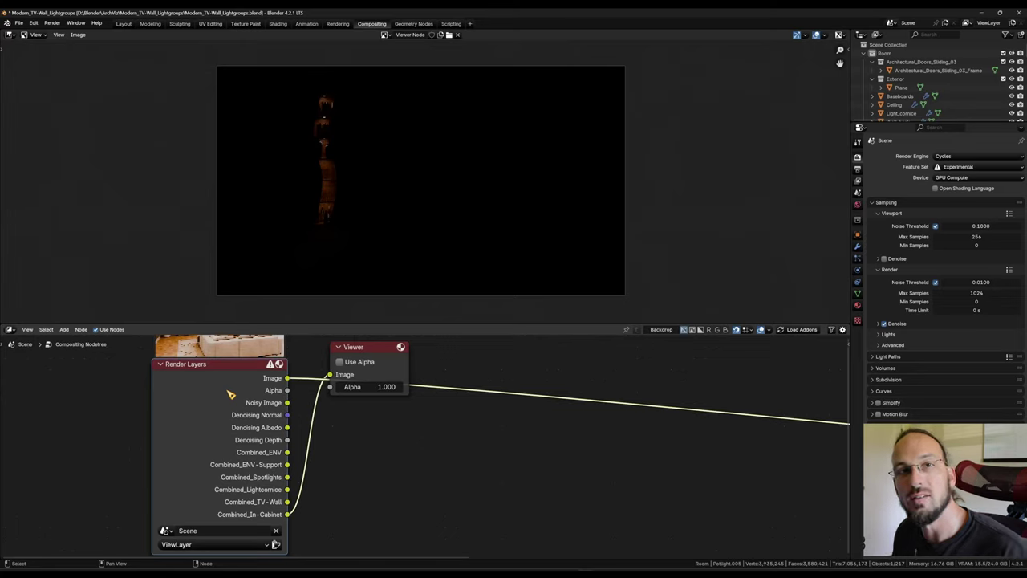
# Step: Move the Viewer node out of the way and add a Mix Color node beside Render Layers with its blending mode set to Add
pyautogui.scroll(-3, 523, 485)
pyautogui.moveTo(561, 481); pyautogui.dragTo(489, 441, button='middle')
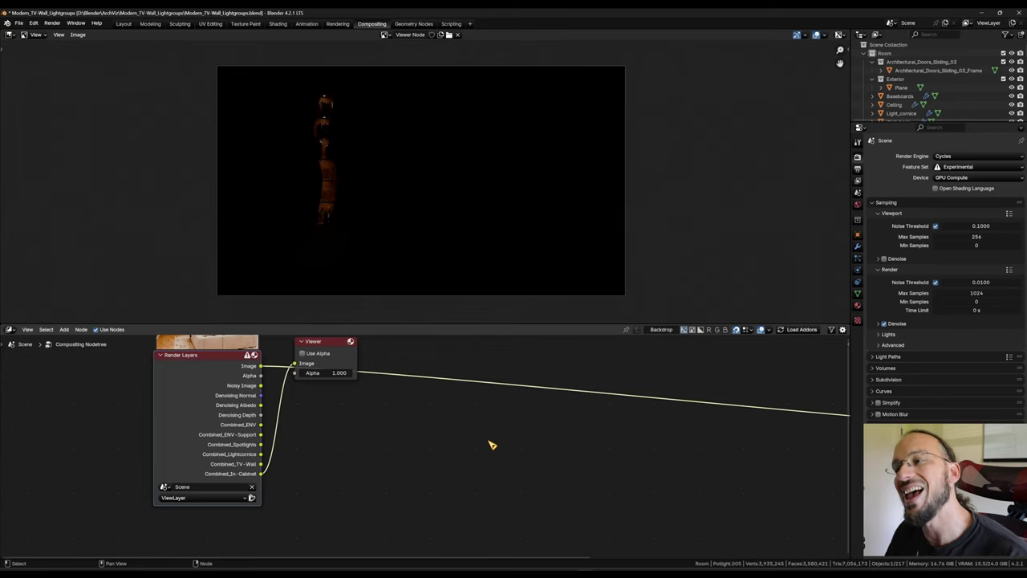
pyautogui.moveTo(340, 349); pyautogui.dragTo(799, 468)
pyautogui.hotkey('shift', 'a')
pyautogui.moveTo(418, 440)
pyautogui.write('mix')
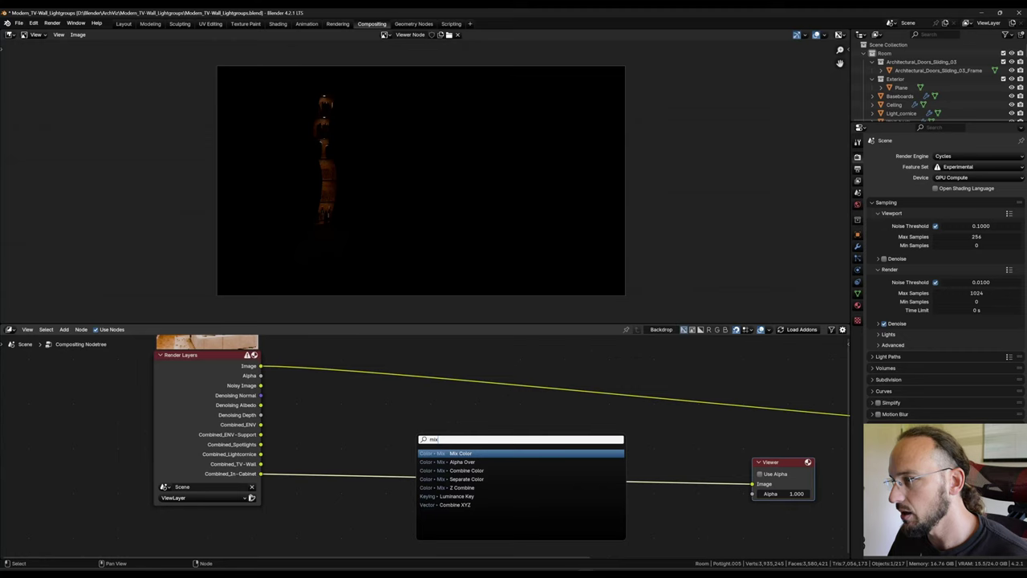
pyautogui.click(469, 453)
pyautogui.click(334, 389)
pyautogui.click(377, 415)
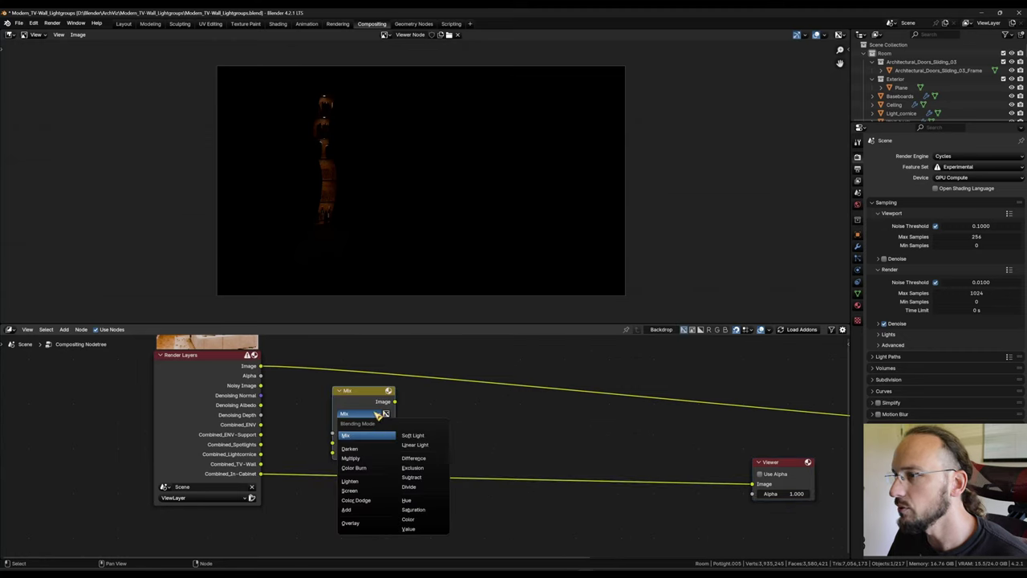
pyautogui.click(361, 509)
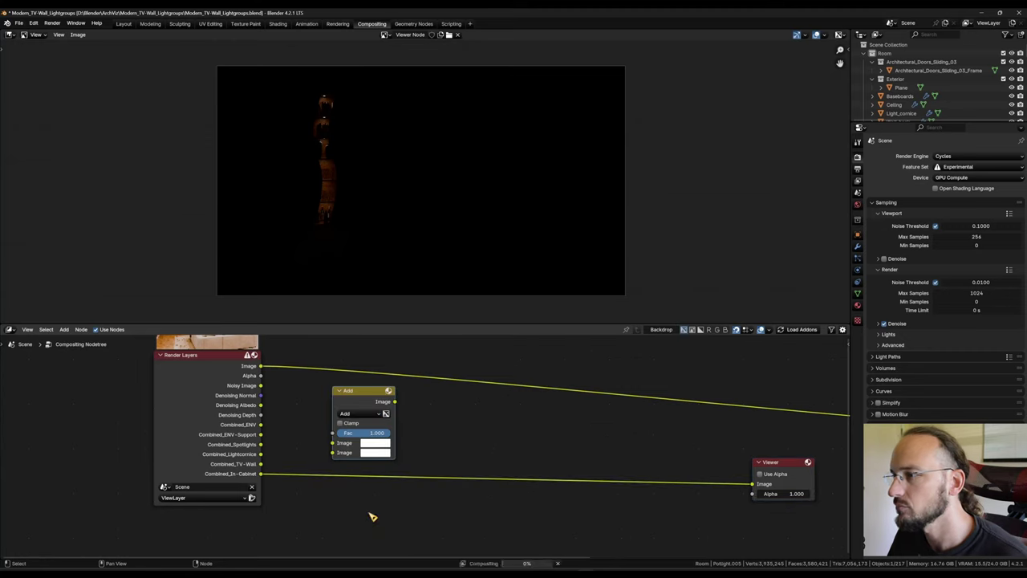
# Step: Connect Combined_ENV and Combined_ENV-Support to the Add node's two image inputs and preview the node's result in the viewer
pyautogui.moveTo(261, 424); pyautogui.dragTo(397, 453)
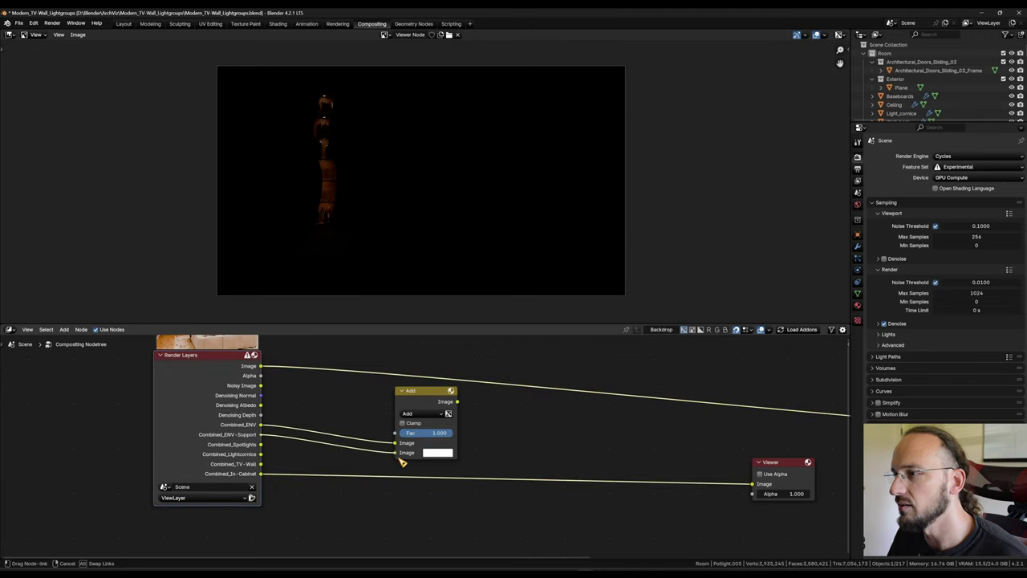
pyautogui.moveTo(413, 401); pyautogui.dragTo(368, 386)
pyautogui.keyDown('ctrl'); pyautogui.keyDown('shift'); pyautogui.click(344, 400); pyautogui.keyUp('shift'); pyautogui.keyUp('ctrl')
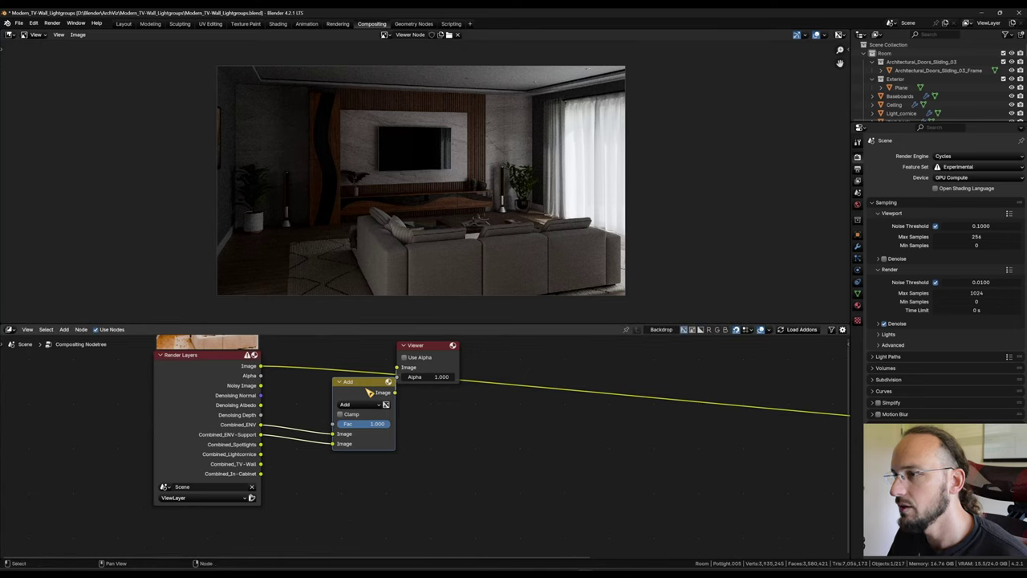
# Step: Duplicate the Add node and connect the first Add node's output to the copy's first image input
pyautogui.hotkey('shift', 'd')
pyautogui.click(446, 435)
pyautogui.moveTo(394, 392); pyautogui.dragTo(421, 478)
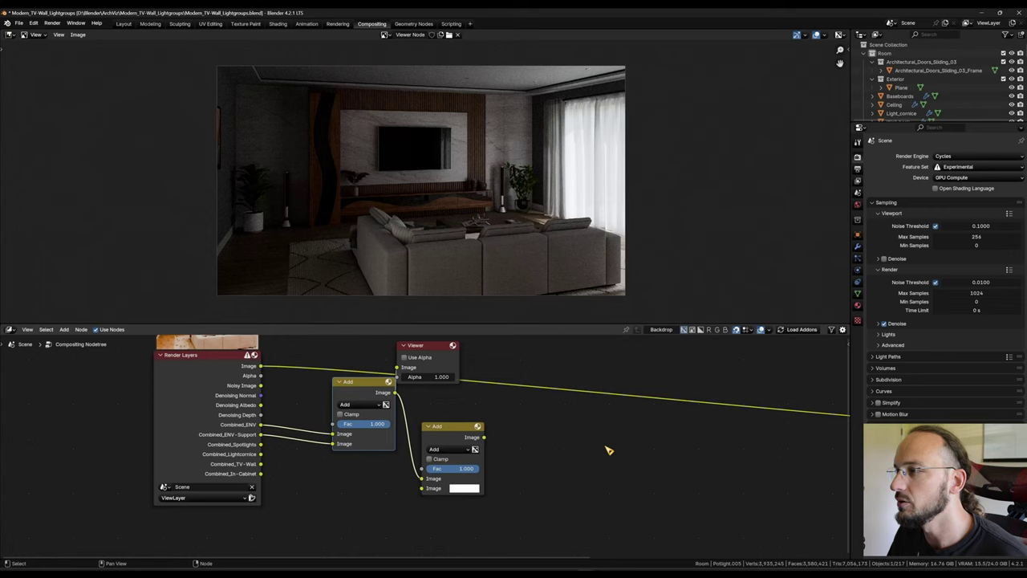
pyautogui.click(663, 330)
pyautogui.click(663, 330)
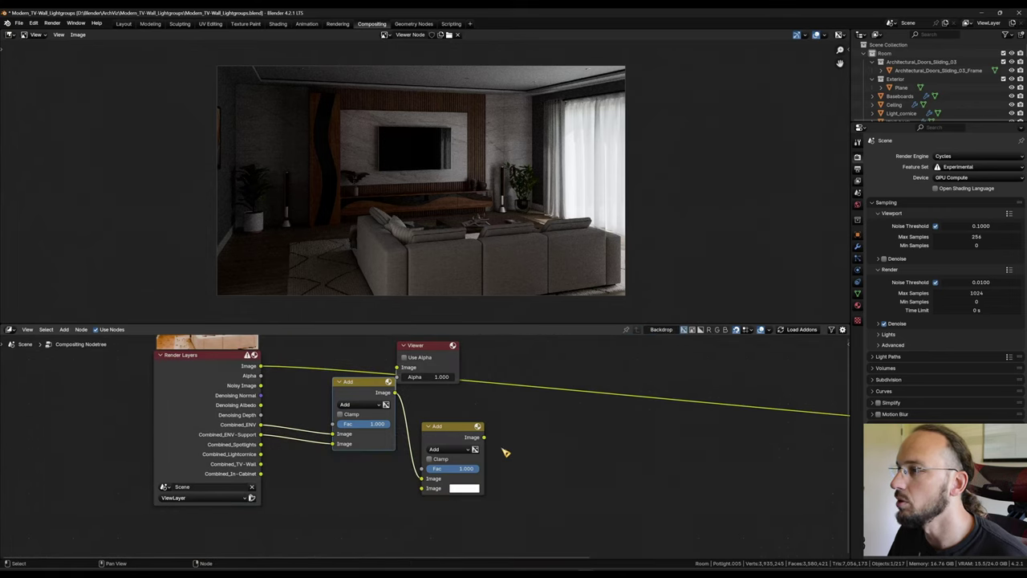
pyautogui.click(15, 36)
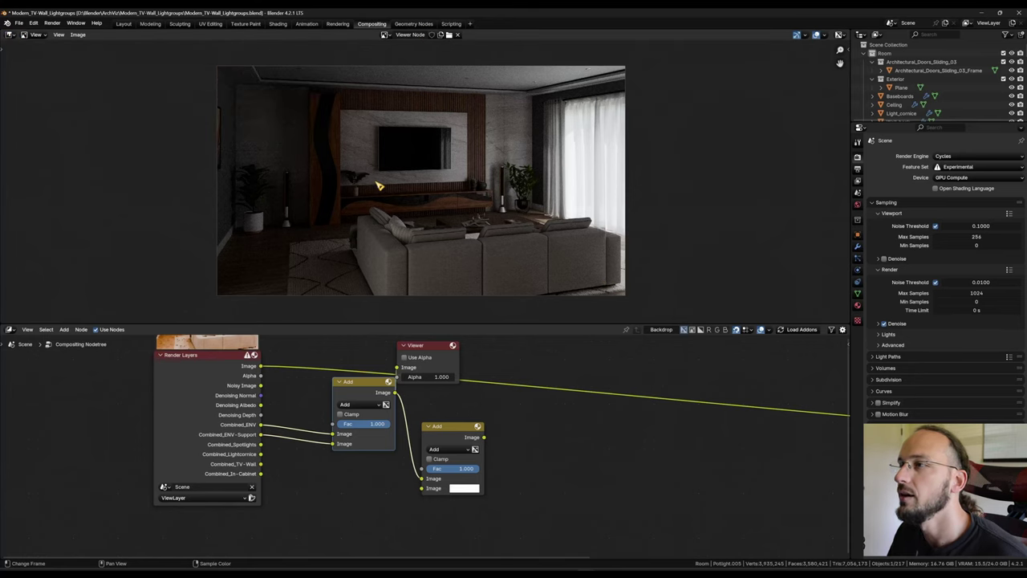
pyautogui.scroll(2, 380, 185)
pyautogui.scroll(-3, 382, 187)
pyautogui.scroll(3, 397, 192)
pyautogui.scroll(-3, 394, 188)
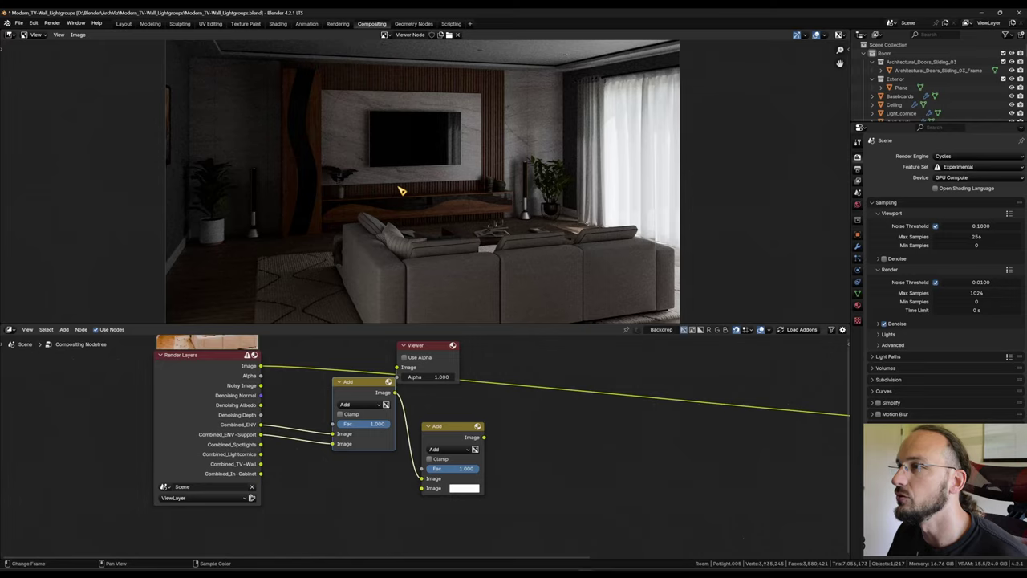
pyautogui.moveTo(432, 188); pyautogui.dragTo(472, 189, button='middle')
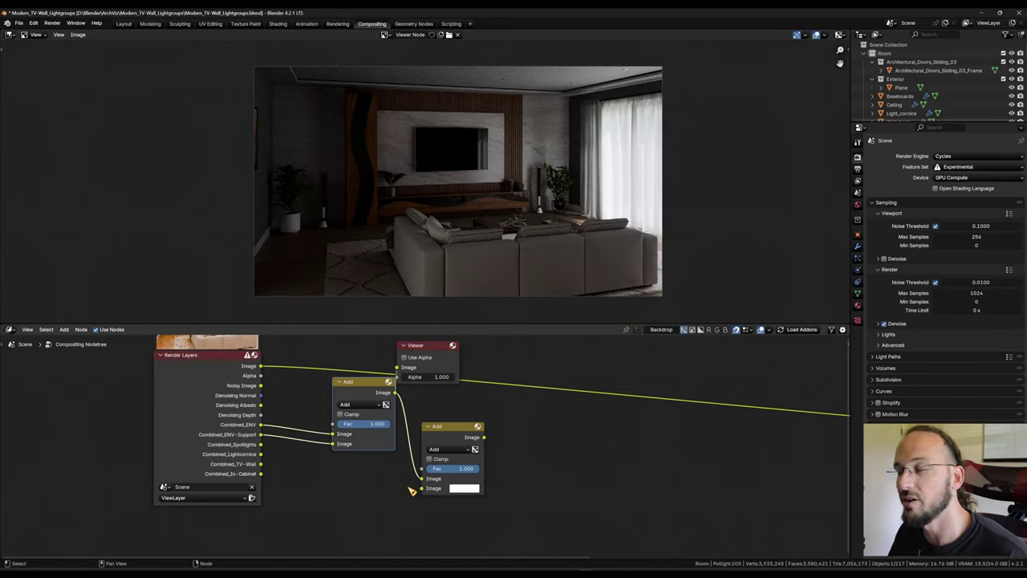
# Step: Connect Combined_Spotlights to the second Add node and chain a duplicated third Add node fed by Combined_Lightcornice
pyautogui.moveTo(446, 424); pyautogui.dragTo(455, 415)
pyautogui.moveTo(261, 444); pyautogui.dragTo(430, 479)
pyautogui.moveTo(475, 429); pyautogui.dragTo(456, 410)
pyautogui.hotkey('shift', 'd')
pyautogui.click(536, 446)
pyautogui.moveTo(261, 454); pyautogui.dragTo(493, 498)
pyautogui.moveTo(475, 410); pyautogui.dragTo(493, 487)
# Step: Extend the chain with two more duplicated Add nodes, one fed by Combined_TV-Wall and the last by Combined_In-Cabinet
pyautogui.hotkey('shift', 'd')
pyautogui.click(692, 519)
pyautogui.moveTo(261, 464); pyautogui.dragTo(573, 533)
pyautogui.moveTo(555, 446); pyautogui.dragTo(573, 523)
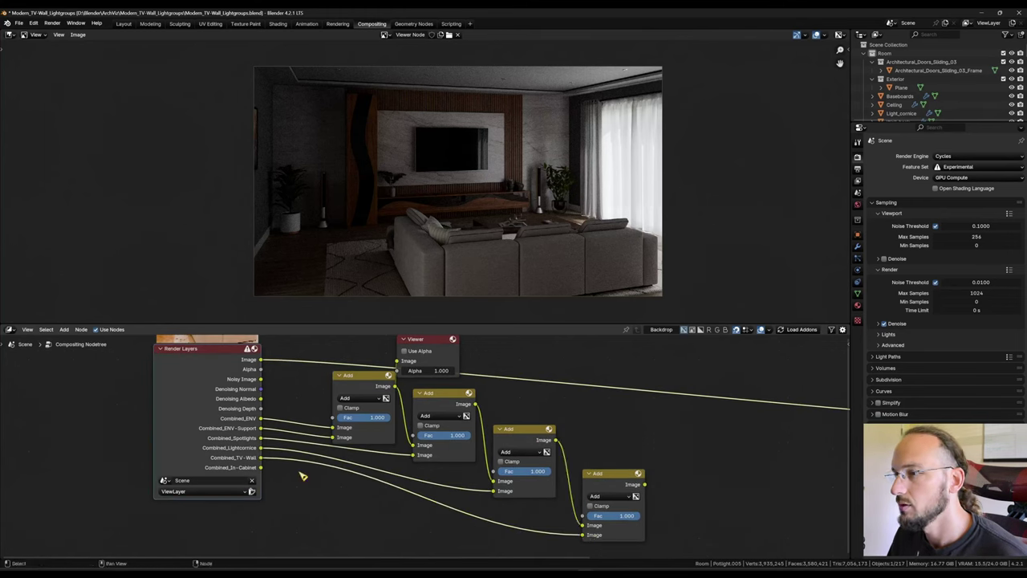
pyautogui.moveTo(616, 491); pyautogui.dragTo(561, 423, button='middle')
pyautogui.hotkey('shift', 'd')
pyautogui.click(642, 459)
pyautogui.press('Home')
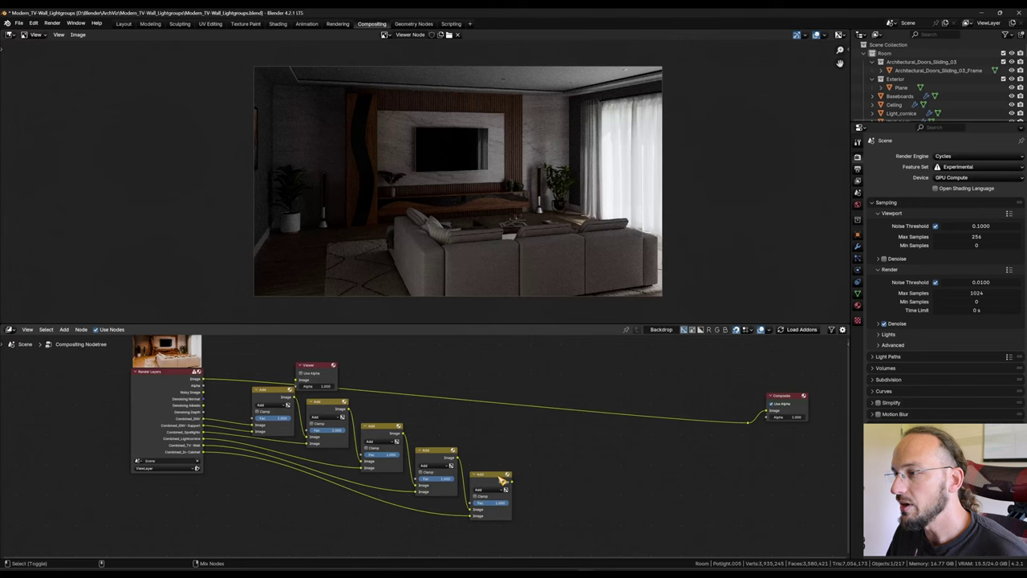
# Step: Preview the last Add node's result in the viewer and compare it with the Render Layers Image output
pyautogui.keyDown('ctrl'); pyautogui.keyDown('shift'); pyautogui.click(501, 479); pyautogui.keyUp('shift'); pyautogui.keyUp('ctrl')
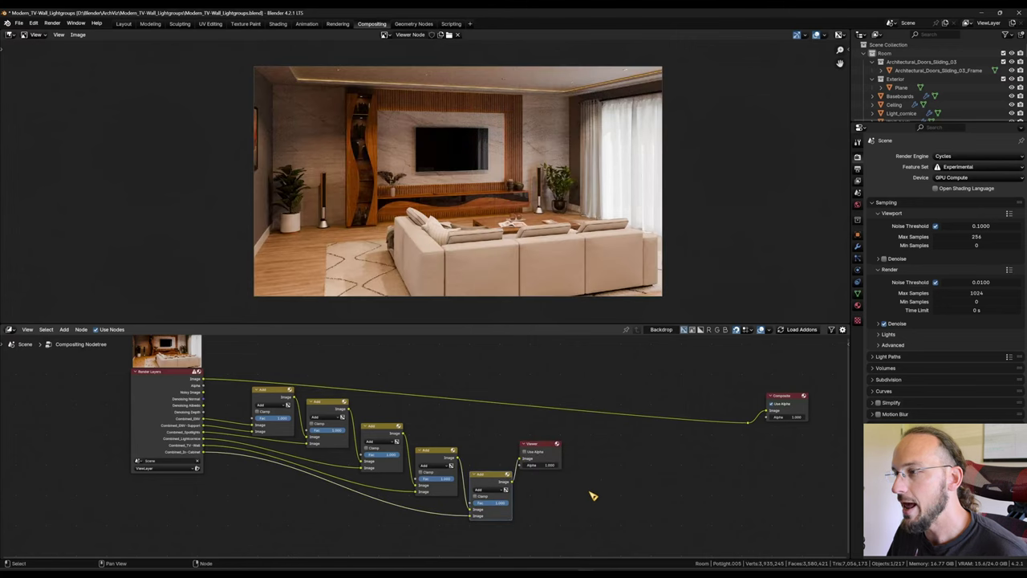
pyautogui.moveTo(550, 444); pyautogui.dragTo(613, 459)
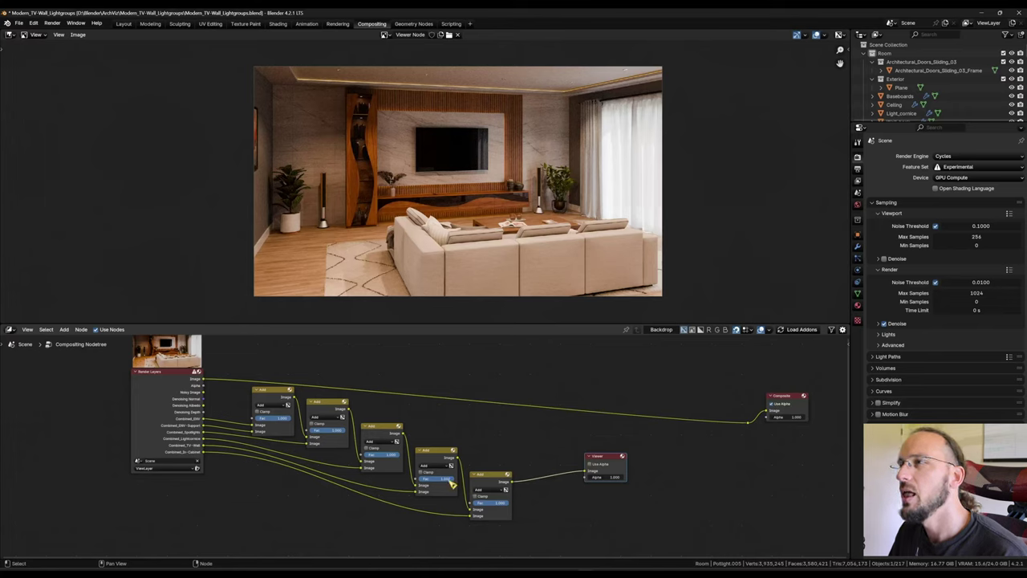
pyautogui.keyDown('ctrl'); pyautogui.keyDown('shift'); pyautogui.click(182, 377); pyautogui.keyUp('shift'); pyautogui.keyUp('ctrl')
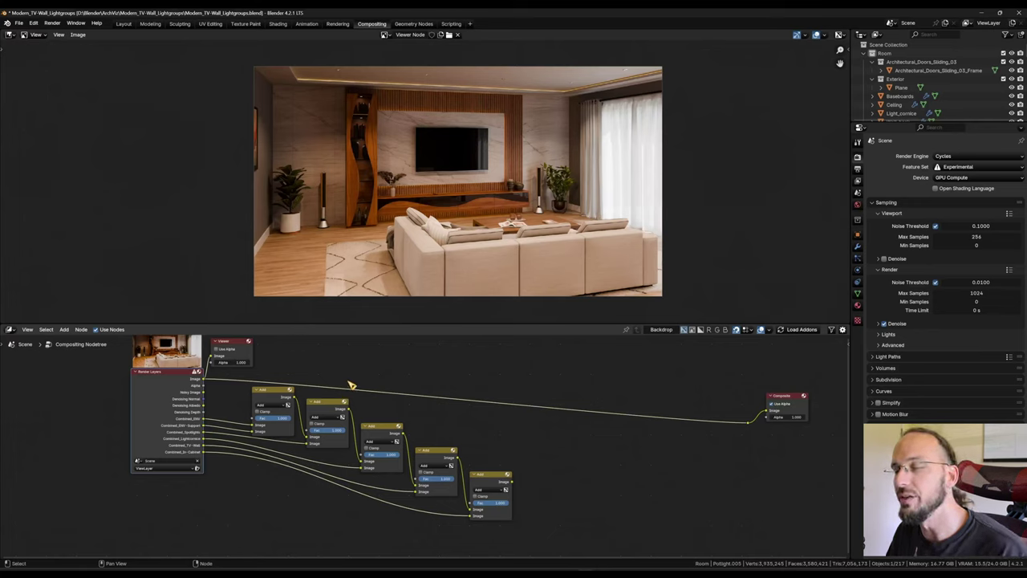
pyautogui.keyDown('ctrl'); pyautogui.keyDown('shift'); pyautogui.click(491, 484); pyautogui.keyUp('shift'); pyautogui.keyUp('ctrl')
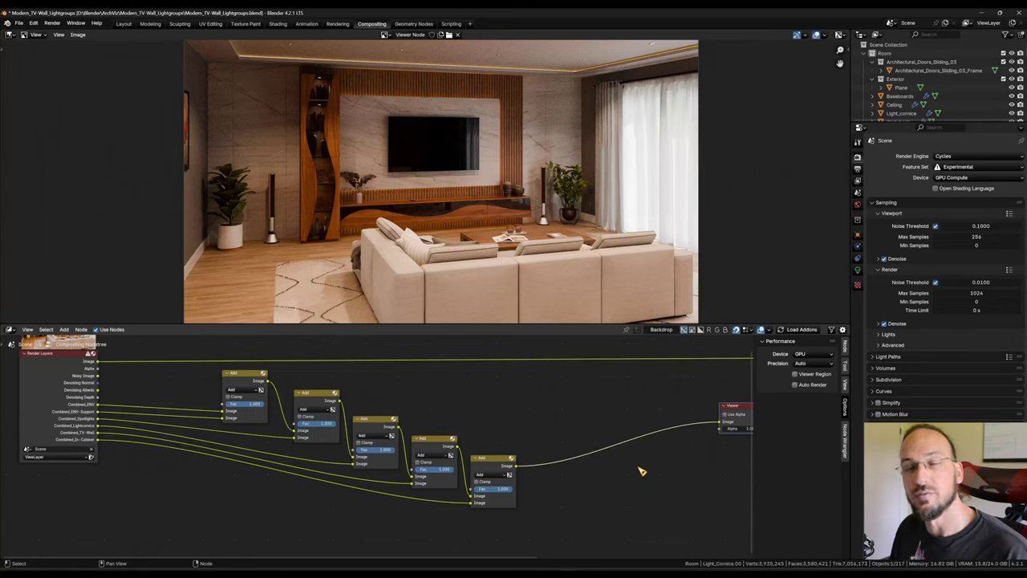
# Step: Move the Add nodes and the Viewer farther from Render Layers and cut the link between its Image output and Composite
pyautogui.press('Home')
pyautogui.moveTo(242, 413); pyautogui.dragTo(477, 500)
pyautogui.press('g')
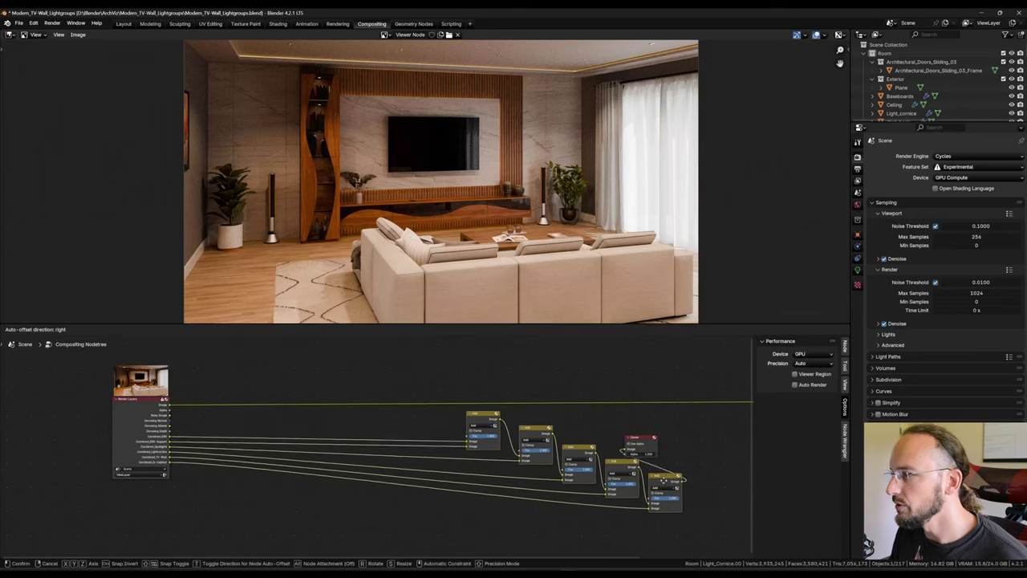
pyautogui.click(692, 482)
pyautogui.moveTo(646, 442); pyautogui.dragTo(732, 429)
pyautogui.scroll(4, 399, 479)
pyautogui.moveTo(317, 402); pyautogui.dragTo(154, 386, button='middle')
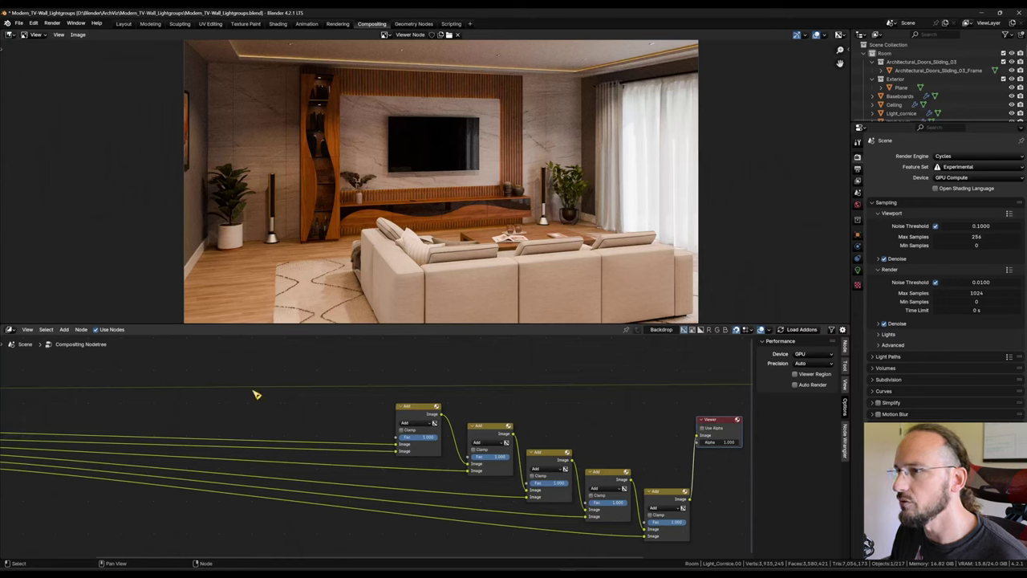
pyautogui.keyDown('ctrl'); pyautogui.moveTo(268, 397); pyautogui.dragTo(288, 381, button='right'); pyautogui.keyUp('ctrl')
# Step: Add a Hue/Saturation/Value node in the free space beside Render Layers, unconnected above the pass links
pyautogui.moveTo(120, 401); pyautogui.dragTo(320, 428, button='middle')
pyautogui.scroll(1, 419, 415)
pyautogui.scroll(1, 320, 428)
pyautogui.hotkey('shift', 'a')
pyautogui.moveTo(350, 426)
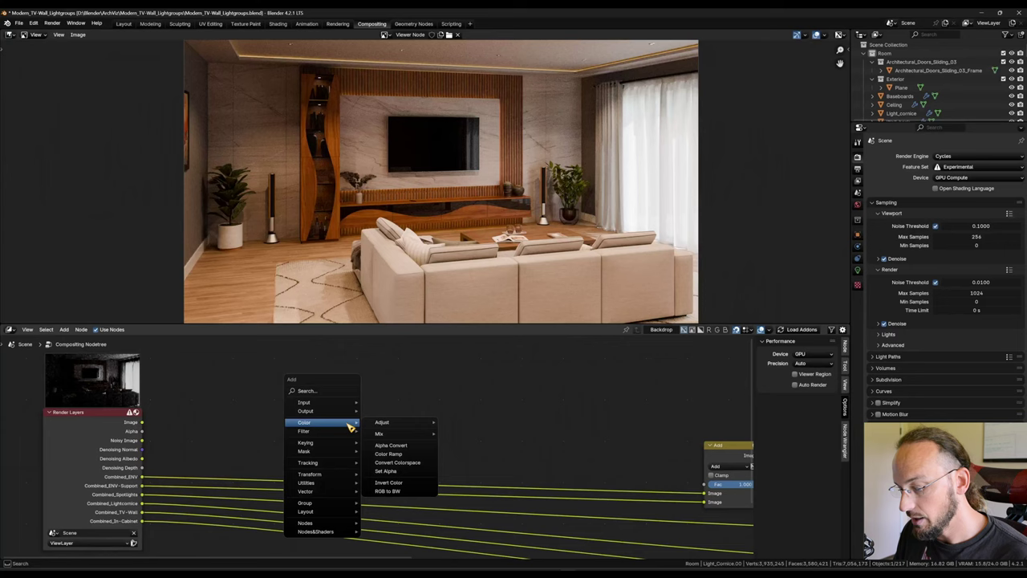
pyautogui.write('hue')
pyautogui.click(427, 446)
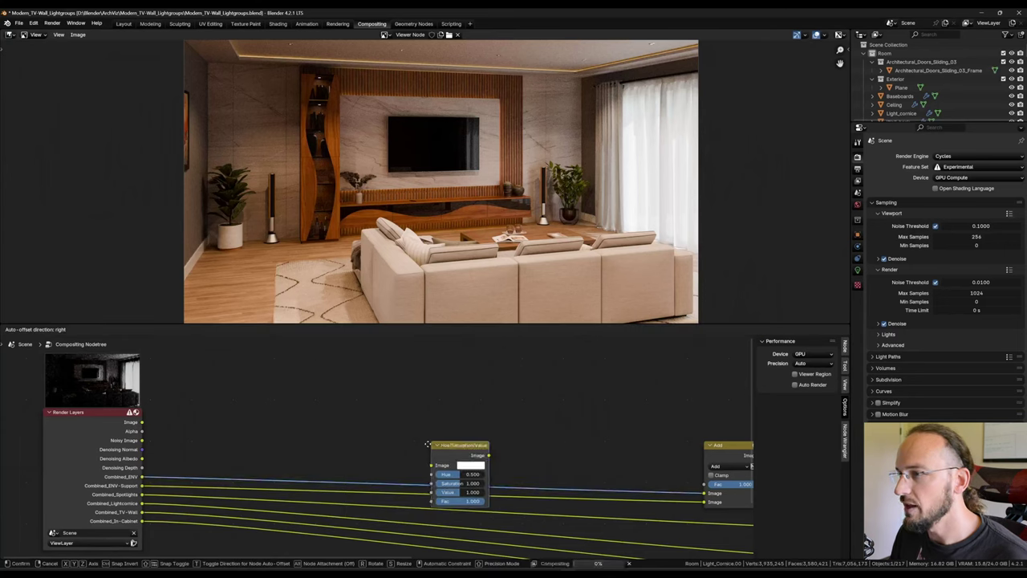
pyautogui.click(289, 385)
# Step: Add an Exposure node beside the Hue/Saturation/Value node and combine the two into a node group
pyautogui.hotkey('shift', 'a')
pyautogui.moveTo(317, 411)
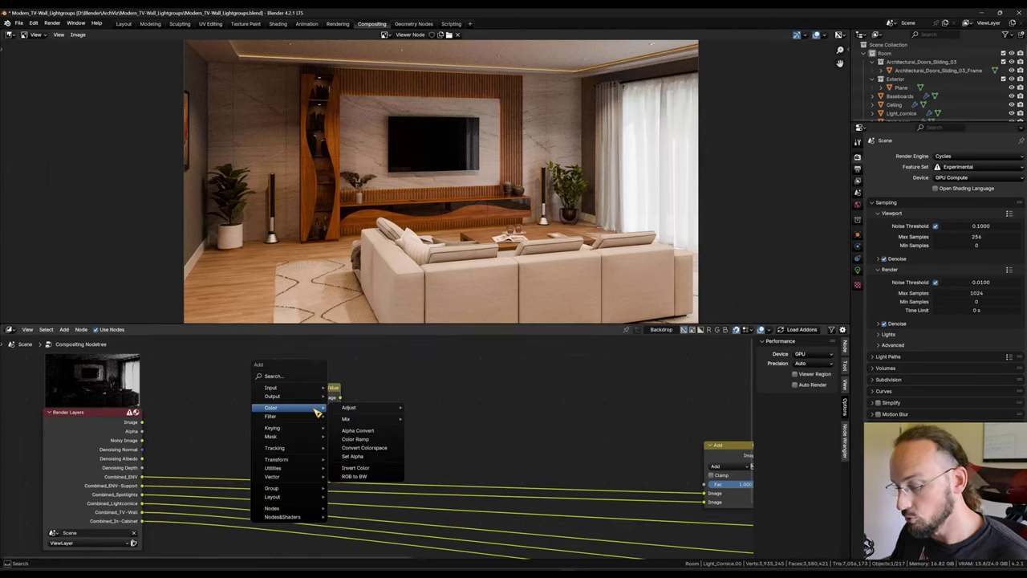
pyautogui.write('expo')
pyautogui.press('Return')
pyautogui.click(368, 387)
pyautogui.moveTo(482, 364); pyautogui.dragTo(241, 456)
pyautogui.hotkey('ctrl', 'g')
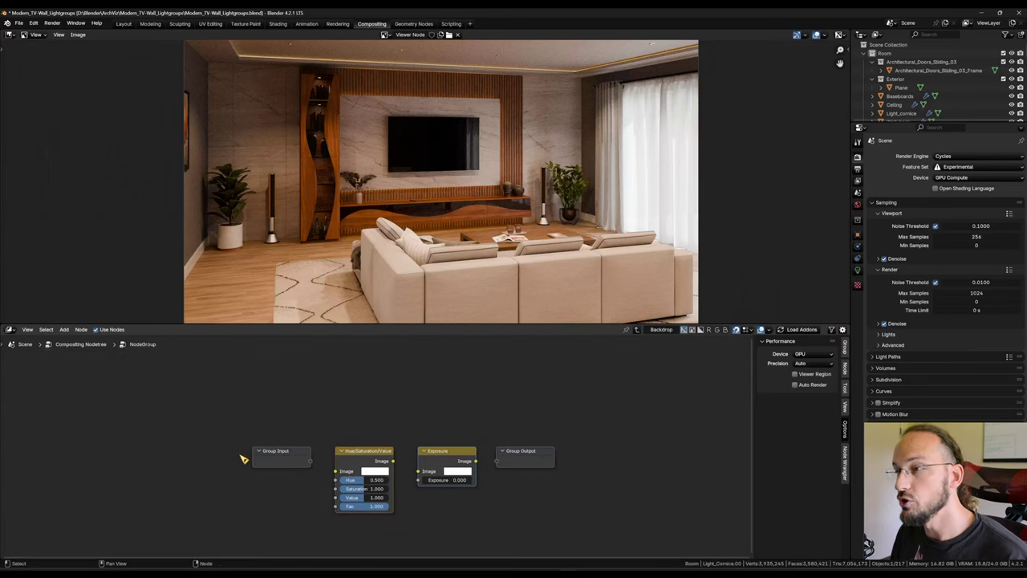
# Step: Inside the group, chain the image sockets from Group Input through Hue/Saturation/Value and Exposure to Group Output
pyautogui.scroll(4, 434, 517)
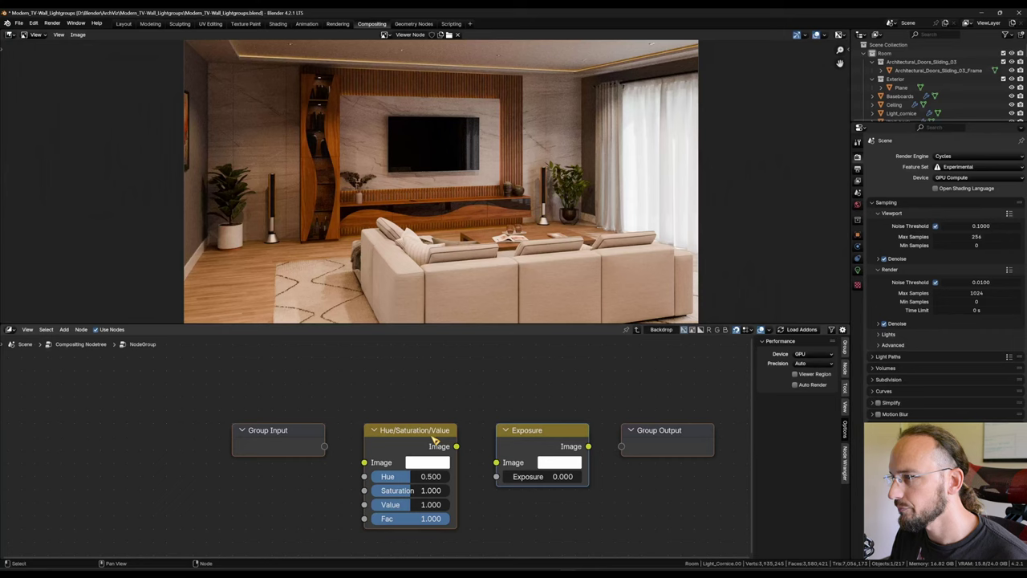
pyautogui.moveTo(431, 402); pyautogui.dragTo(478, 423)
pyautogui.moveTo(584, 403); pyautogui.dragTo(624, 402)
pyautogui.scroll(-2, 482, 466)
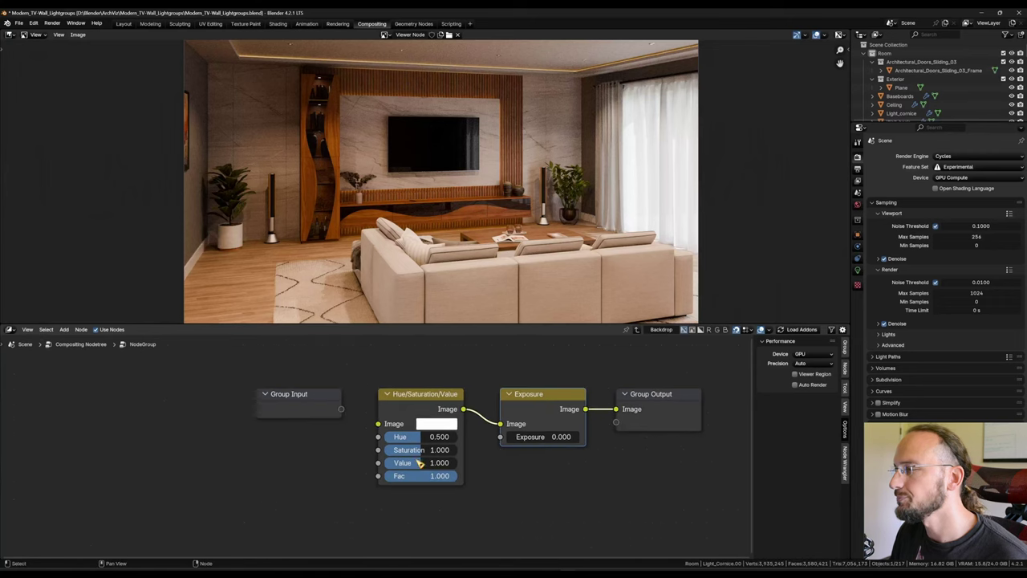
pyautogui.moveTo(348, 436); pyautogui.dragTo(228, 420)
pyautogui.scroll(2, 303, 449)
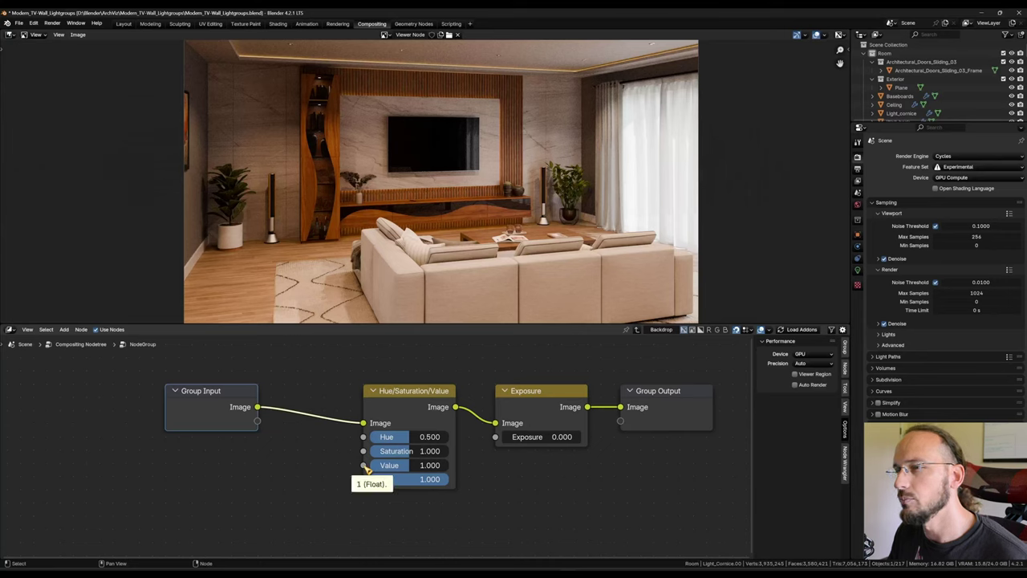
# Step: Expose the Hue/Saturation/Value node's Value as a group input and rename that socket On/Off
pyautogui.moveTo(364, 466); pyautogui.dragTo(257, 420)
pyautogui.click(846, 351)
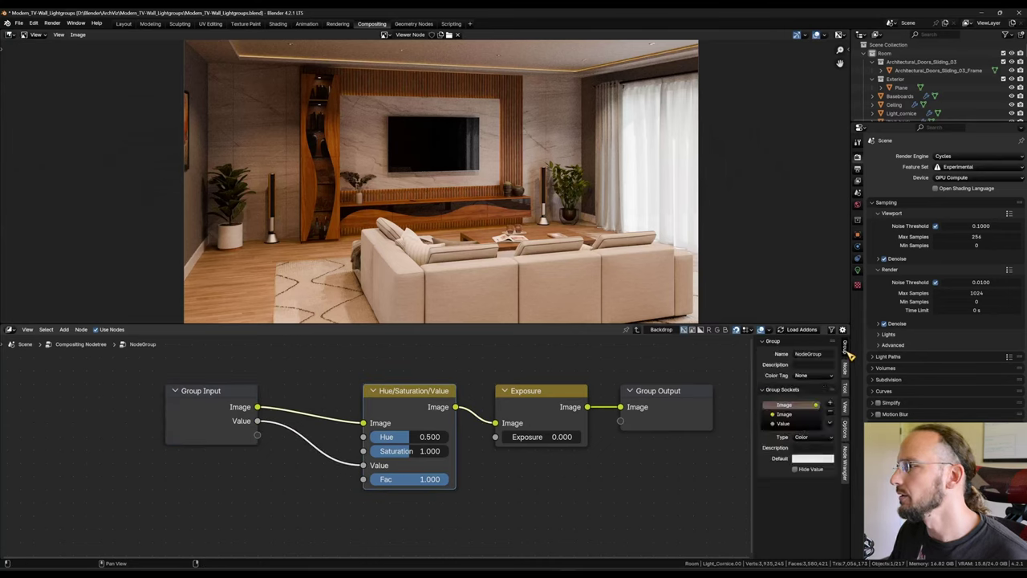
pyautogui.doubleClick(786, 423)
pyautogui.write('On')
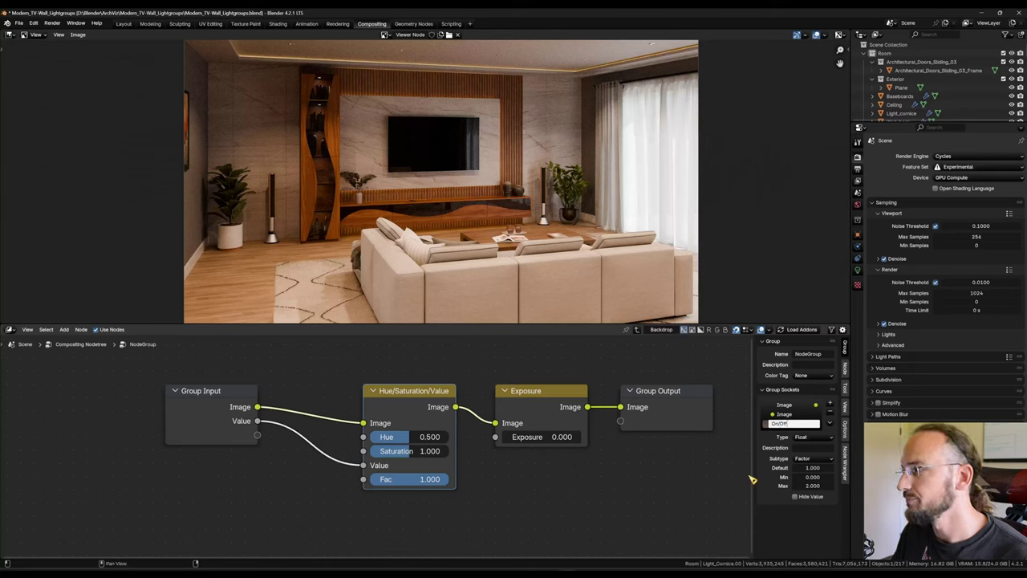
pyautogui.write('/Off')
pyautogui.press('Return')
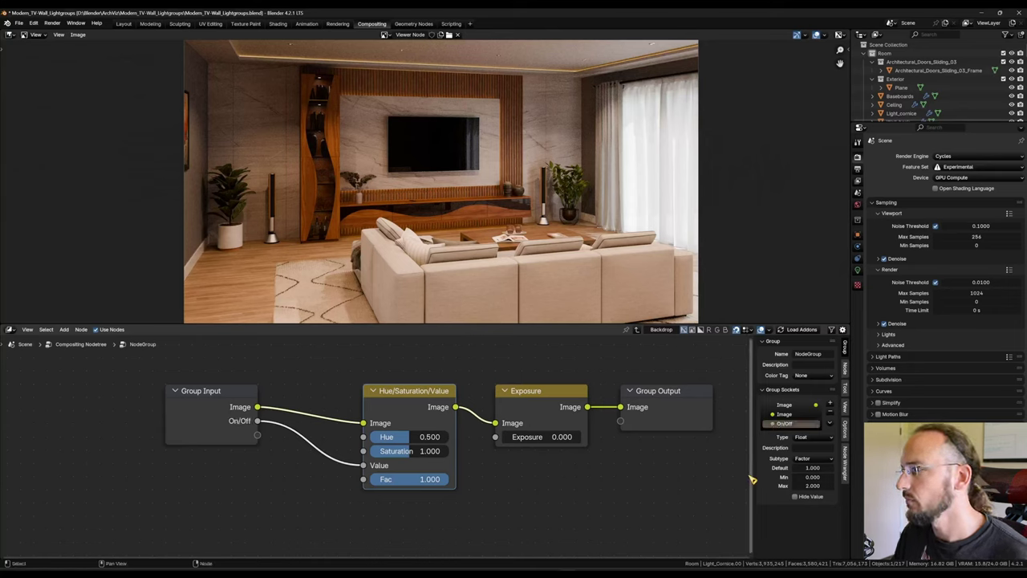
# Step: Set the On/Off socket's maximum to 1
pyautogui.click(813, 485)
pyautogui.write('1')
pyautogui.press('Return')
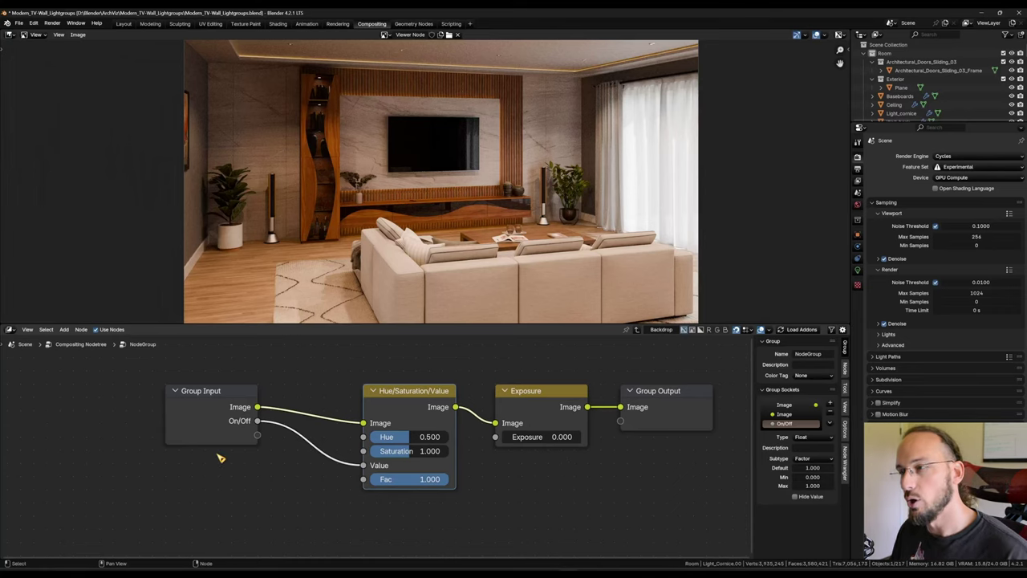
# Step: Expose Exposure, Hue and Saturation as further group inputs and return to the main compositing node tree
pyautogui.moveTo(435, 396)
pyautogui.mouseDown()
pyautogui.moveTo(433, 381)
pyautogui.moveTo(421, 394)
pyautogui.mouseUp()
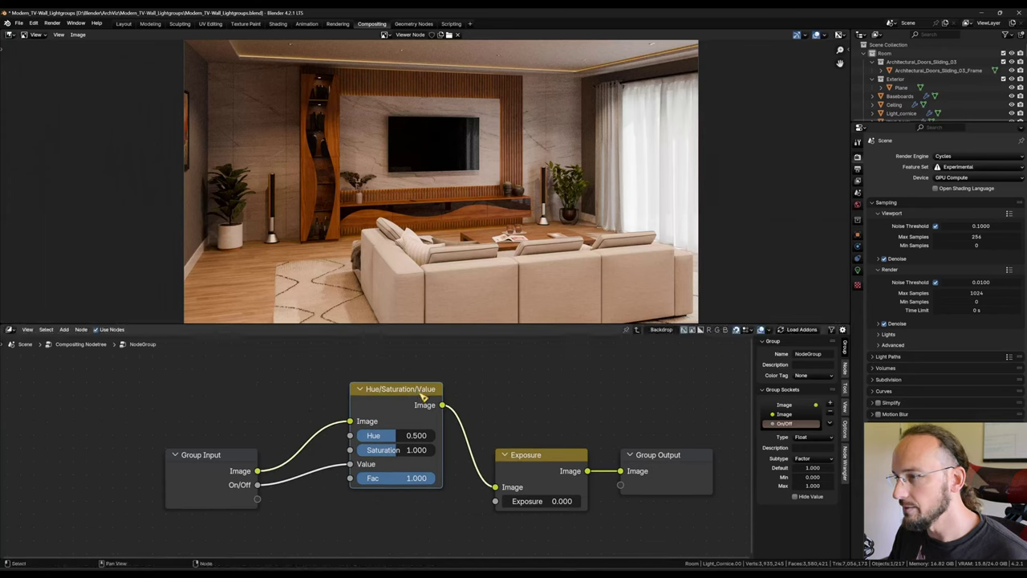
pyautogui.moveTo(496, 501); pyautogui.dragTo(256, 498)
pyautogui.moveTo(427, 536); pyautogui.dragTo(448, 464, button='middle')
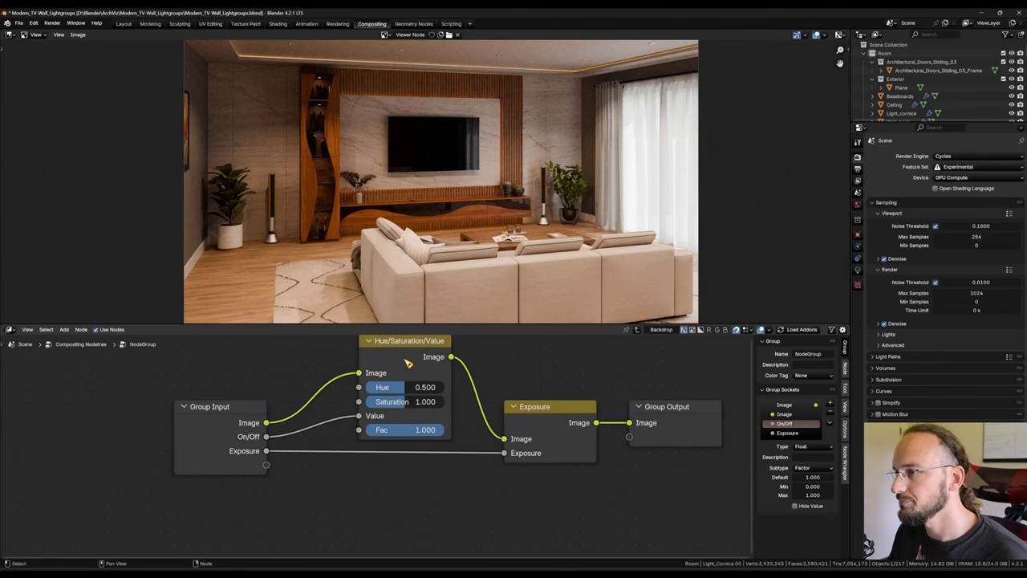
pyautogui.moveTo(359, 387); pyautogui.dragTo(266, 465)
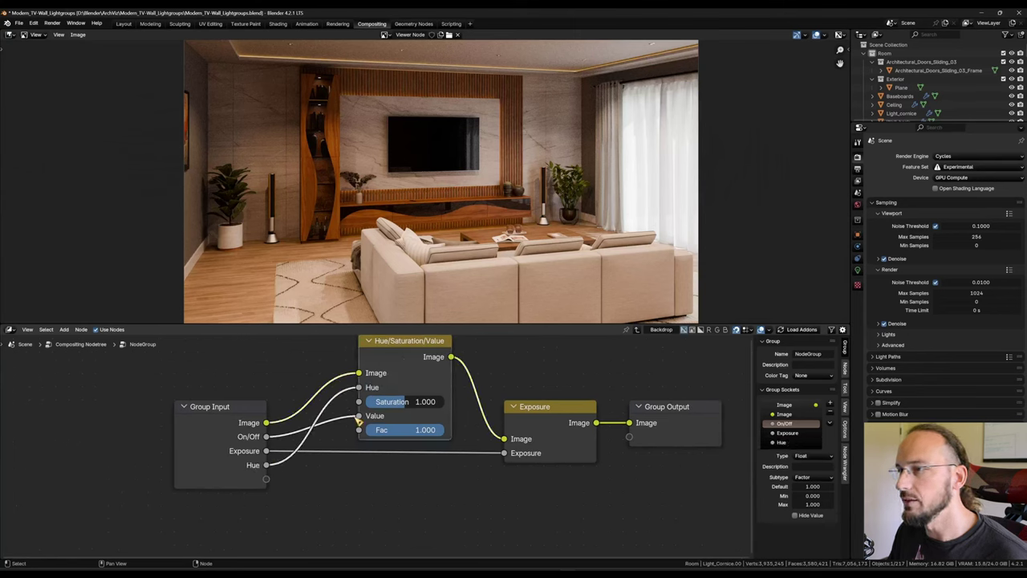
pyautogui.moveTo(359, 402); pyautogui.dragTo(266, 479)
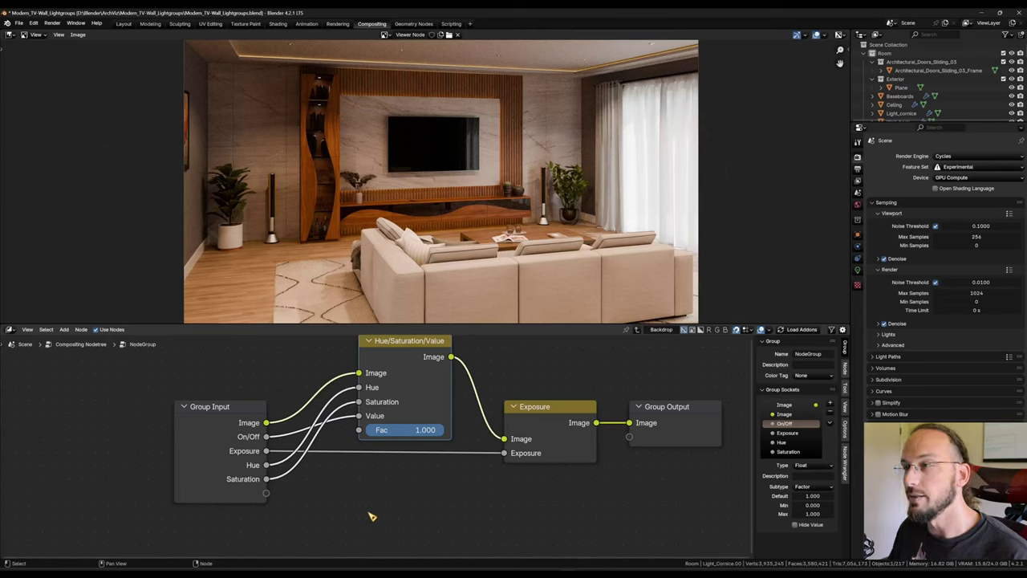
pyautogui.press('Tab')
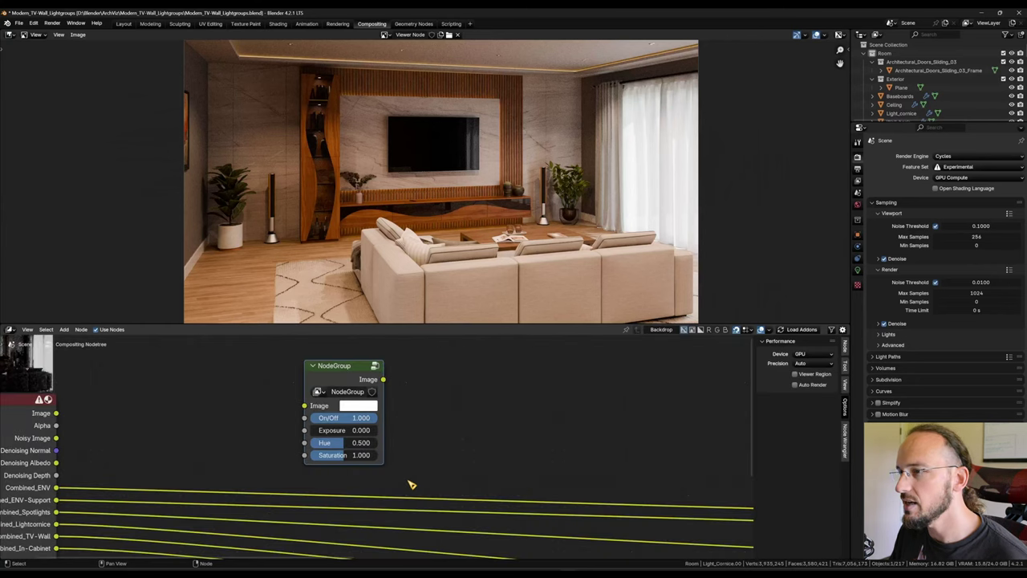
# Step: Label the node group Lightgroup_Control
pyautogui.moveTo(259, 456); pyautogui.dragTo(427, 434, button='middle')
pyautogui.scroll(-2, 366, 439)
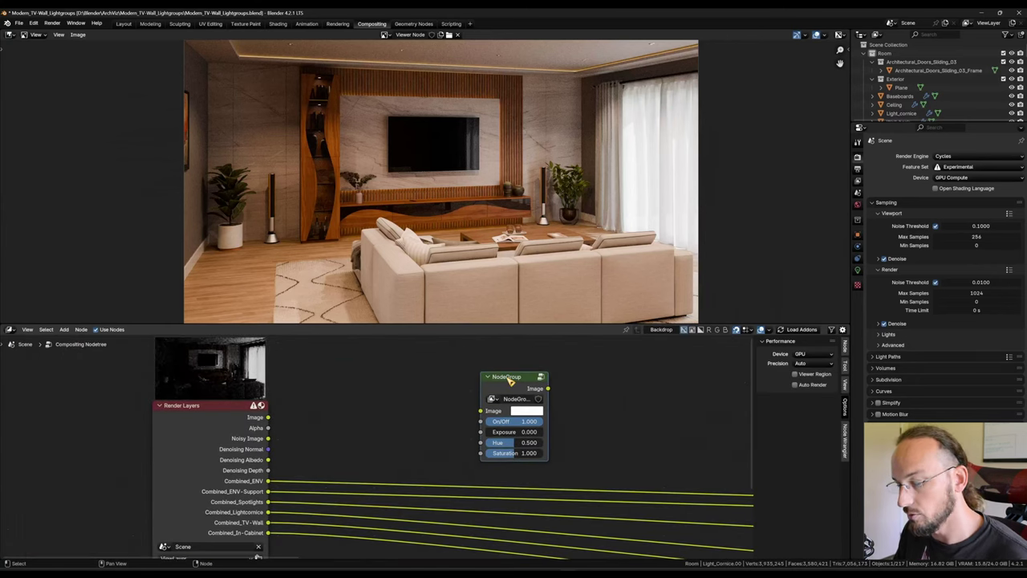
pyautogui.press('F2')
pyautogui.write('Lightgroup_Cor')
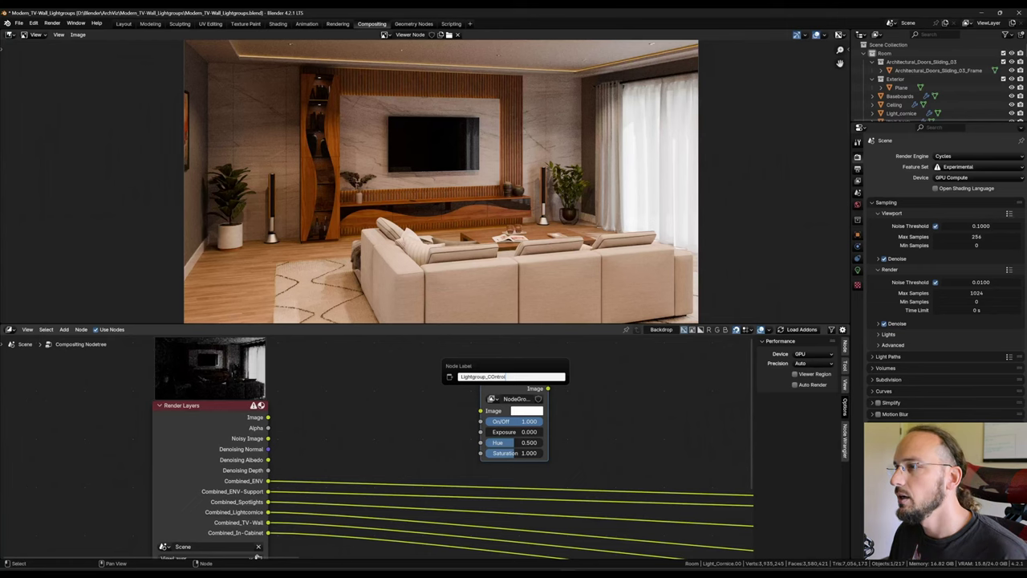
pyautogui.press('Return')
pyautogui.scroll(-1, 408, 403)
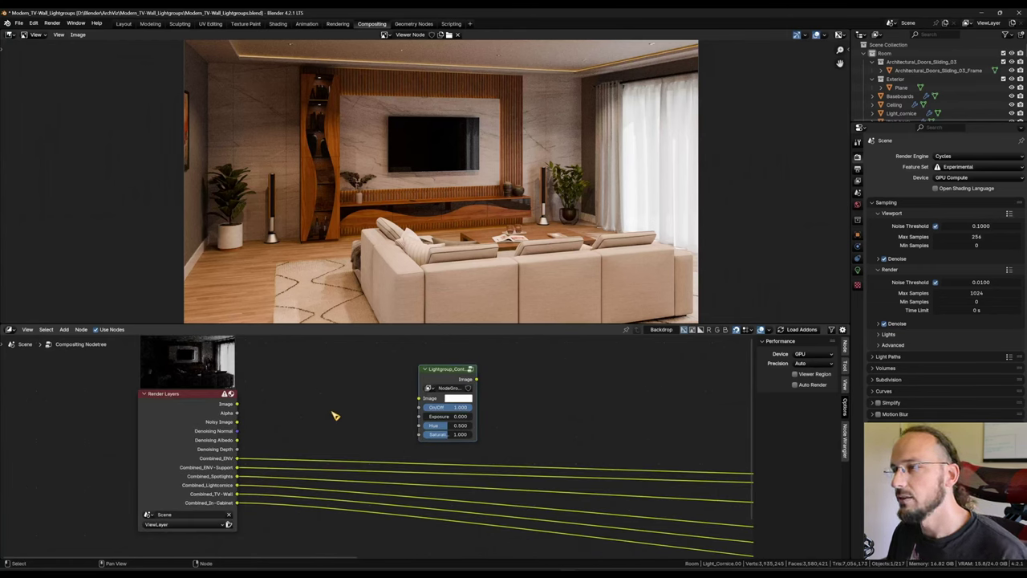
# Step: Insert the Lightgroup_Control node into the Combined_ENV link and a duplicate of it into the Combined_ENV-Support link
pyautogui.moveTo(475, 385); pyautogui.dragTo(349, 390)
pyautogui.hotkey('shift', 'd')
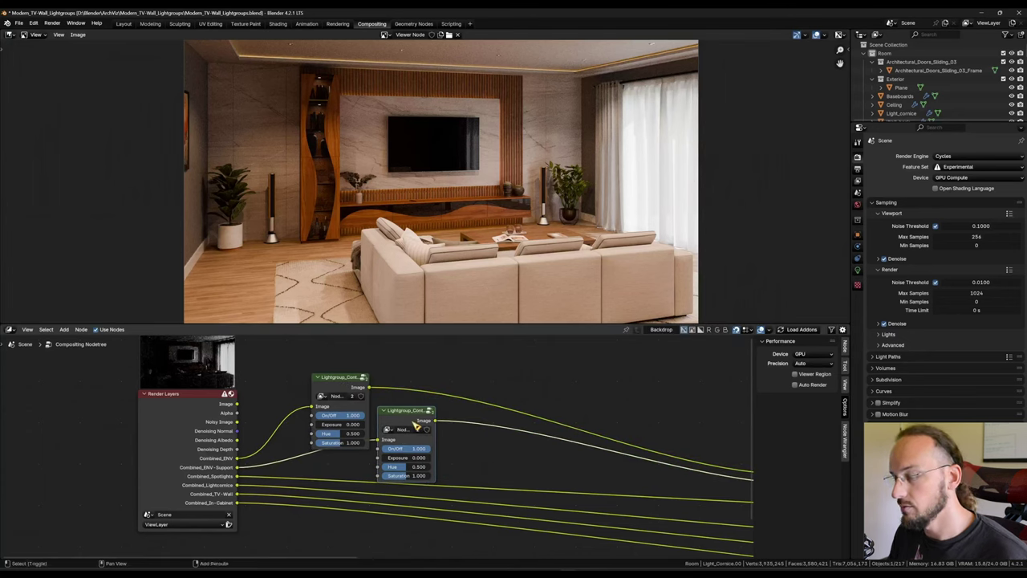
pyautogui.click(411, 421)
# Step: Duplicate the Lightgroup_Control node again and insert the copy into the Combined_Spotlights link
pyautogui.hotkey('shift', 'd')
pyautogui.click(499, 447)
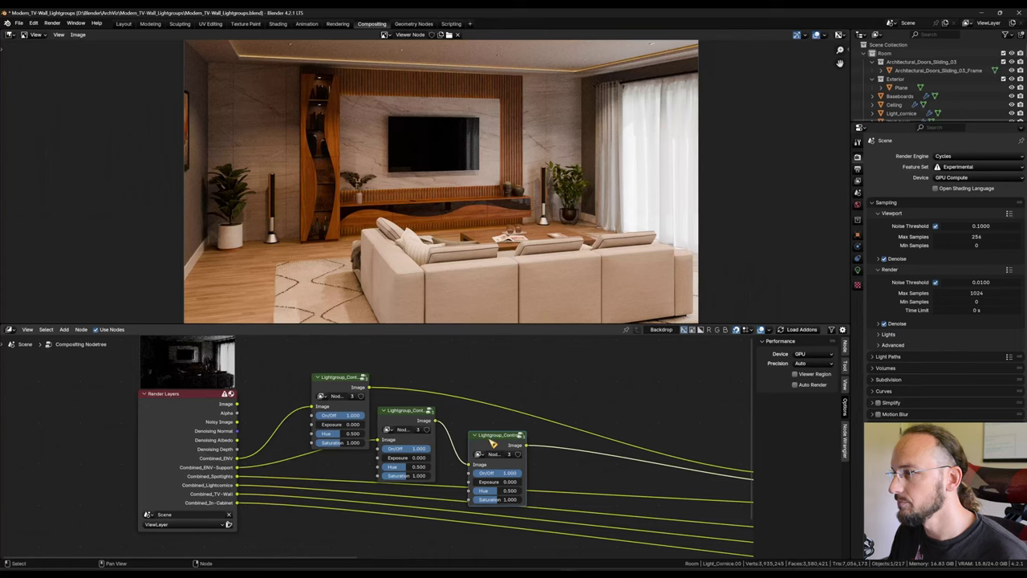
pyautogui.moveTo(500, 459); pyautogui.dragTo(427, 377, button='middle')
pyautogui.press('g')
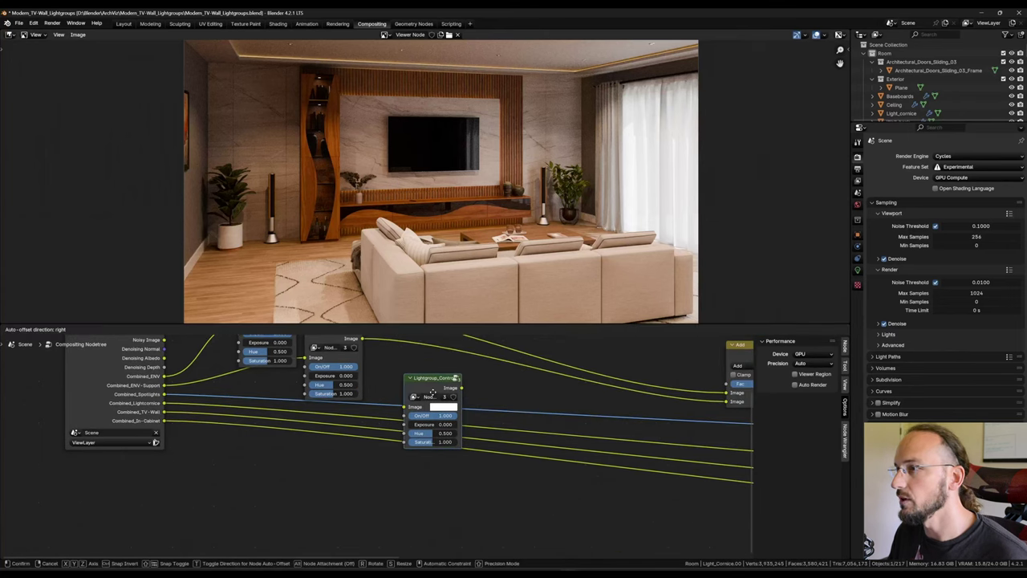
pyautogui.click(436, 398)
pyautogui.moveTo(435, 389); pyautogui.dragTo(421, 372)
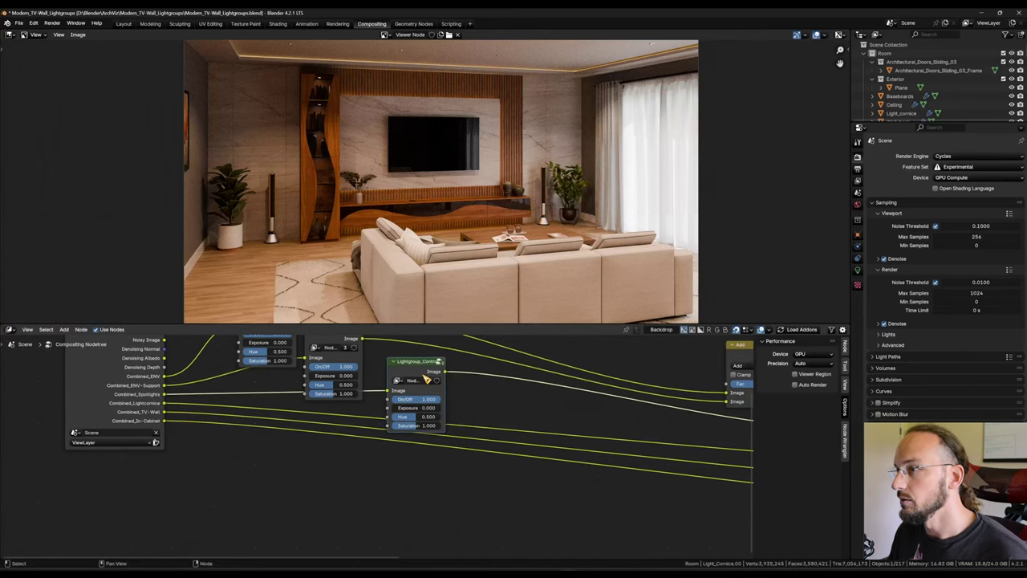
# Step: Insert duplicates of the Lightgroup_Control node into the Combined_Lightcornice, Combined_TV-Wall and Combined_In-Cabinet links
pyautogui.hotkey('shift', 'd')
pyautogui.click(598, 447)
pyautogui.hotkey('shift', 'd')
pyautogui.click(694, 479)
# Step: Arrange the six Lightgroup_Control nodes in one vertical column beside the Render Layers node, in the order of its passes
pyautogui.scroll(-3, 360, 431)
pyautogui.moveTo(355, 363); pyautogui.dragTo(316, 385)
pyautogui.moveTo(399, 384); pyautogui.dragTo(314, 442)
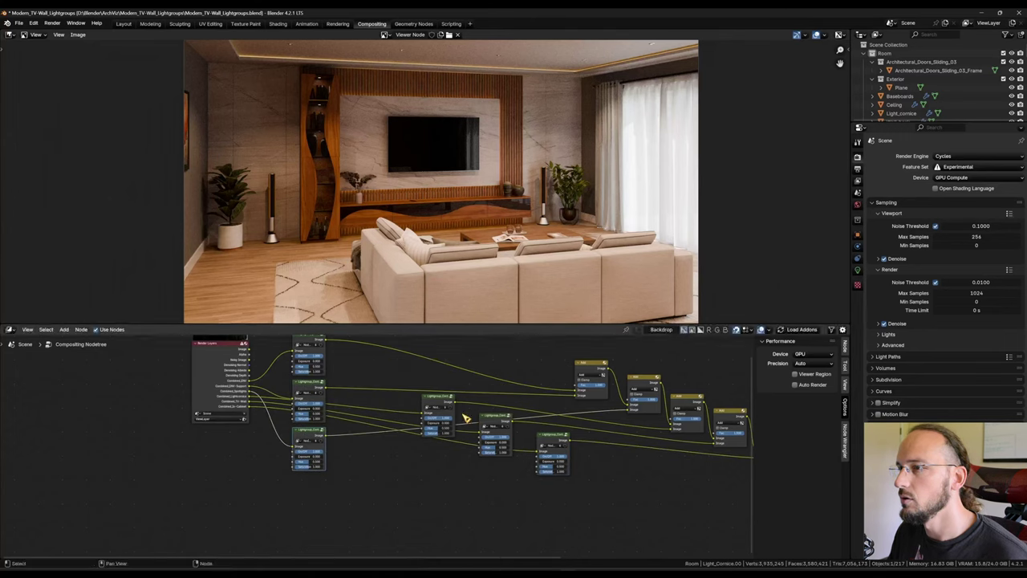
pyautogui.moveTo(441, 405); pyautogui.dragTo(313, 487)
pyautogui.moveTo(498, 421); pyautogui.dragTo(320, 528)
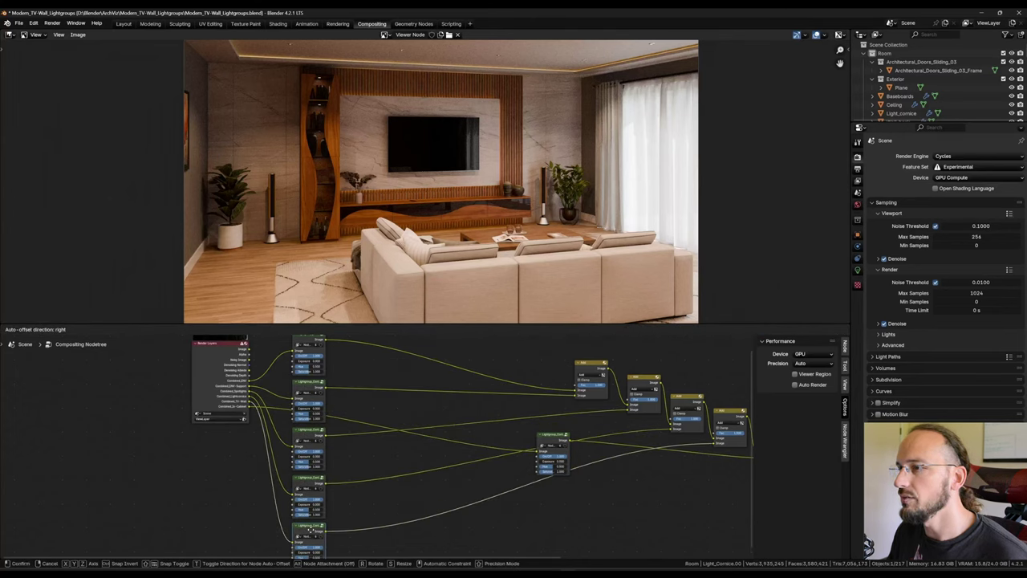
pyautogui.click(437, 512)
pyautogui.moveTo(308, 487)
pyautogui.mouseDown()
pyautogui.moveTo(343, 471)
pyautogui.moveTo(280, 502)
pyautogui.moveTo(308, 487)
pyautogui.mouseUp()
pyautogui.moveTo(308, 488); pyautogui.dragTo(372, 424, button='middle')
pyautogui.moveTo(497, 448); pyautogui.dragTo(373, 467)
pyautogui.moveTo(616, 375); pyautogui.dragTo(372, 515)
pyautogui.scroll(-3, 561, 441)
pyautogui.moveTo(561, 441); pyautogui.dragTo(473, 491, button='middle')
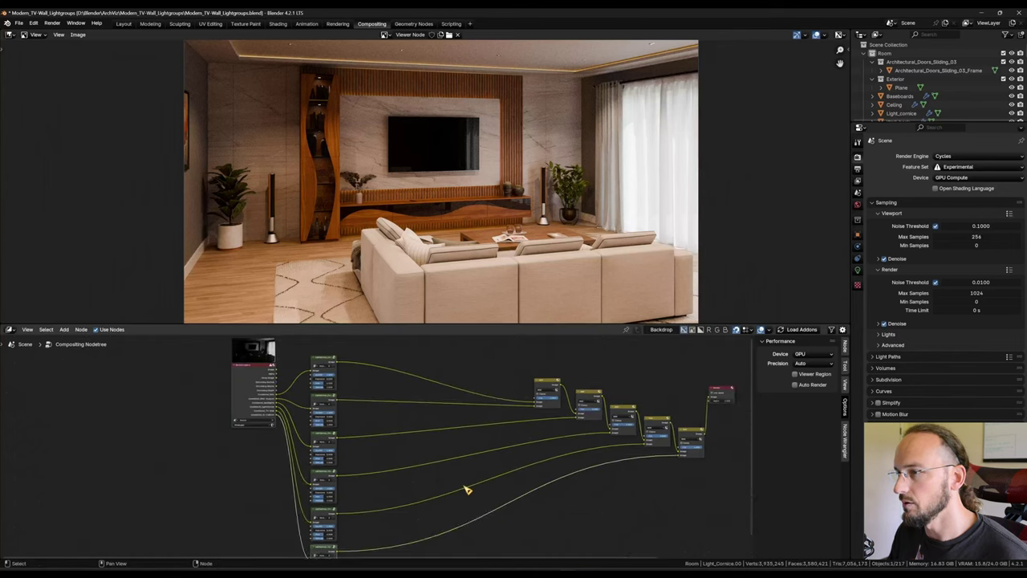
# Step: Set On/Off to 0 on the Lightgroup_Control nodes of the In-Cabinet, TV-Wall, Lightcornice and Spotlights passes
pyautogui.scroll(10, 357, 389)
pyautogui.moveTo(357, 389); pyautogui.dragTo(477, 404, button='middle')
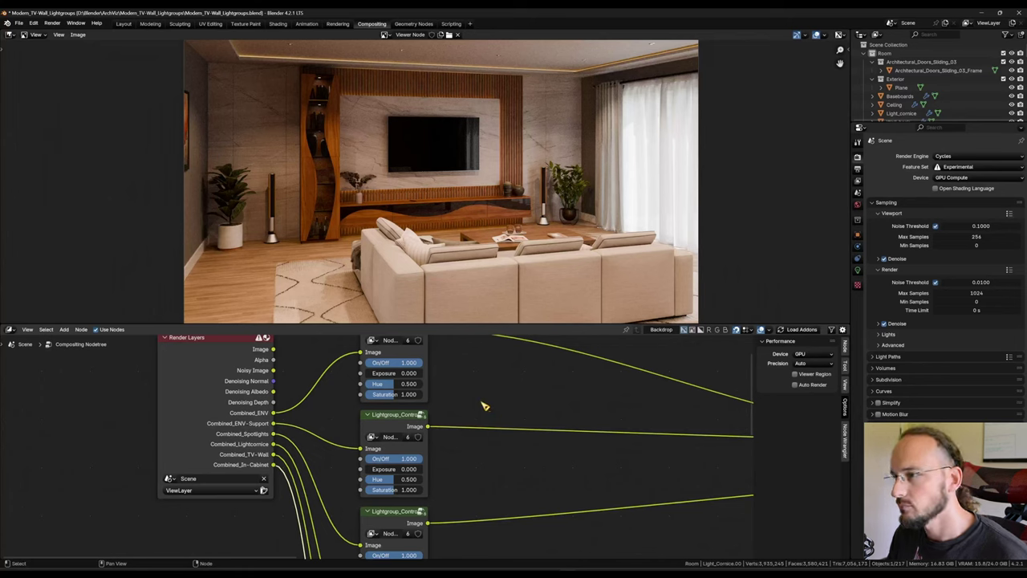
pyautogui.scroll(-2, 482, 405)
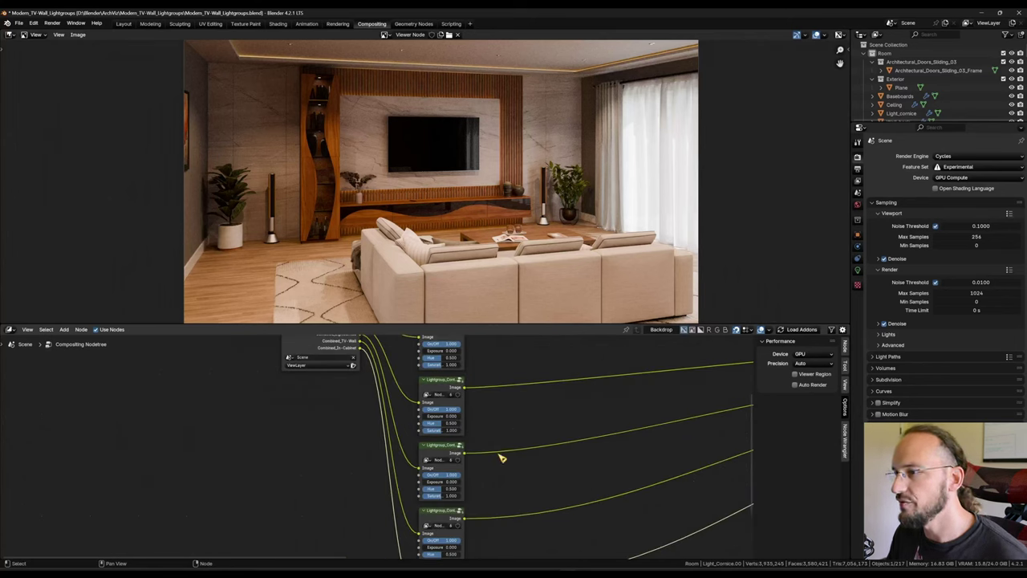
pyautogui.scroll(-2, 495, 429)
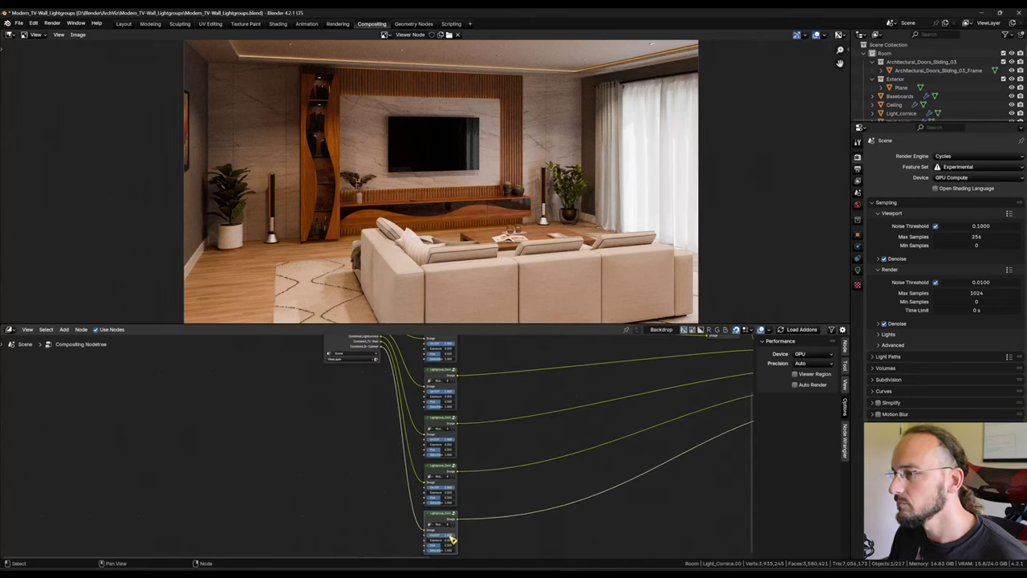
pyautogui.moveTo(450, 536); pyautogui.dragTo(425, 535)
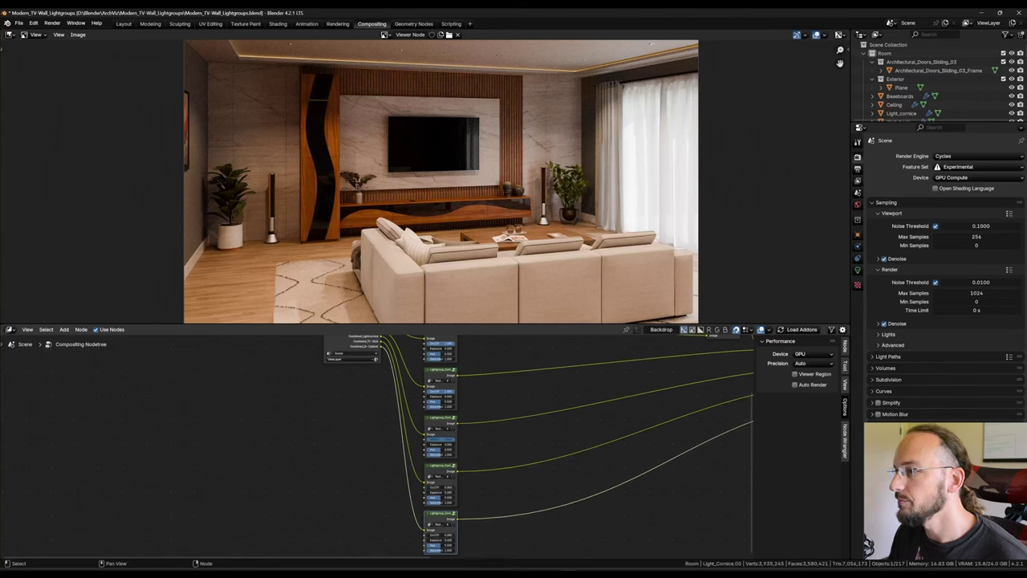
pyautogui.moveTo(448, 439); pyautogui.dragTo(427, 439)
pyautogui.moveTo(495, 397); pyautogui.dragTo(481, 471, button='middle')
pyautogui.moveTo(436, 466); pyautogui.dragTo(414, 466)
pyautogui.moveTo(506, 410); pyautogui.dragTo(518, 448, button='middle')
pyautogui.scroll(3, 507, 394)
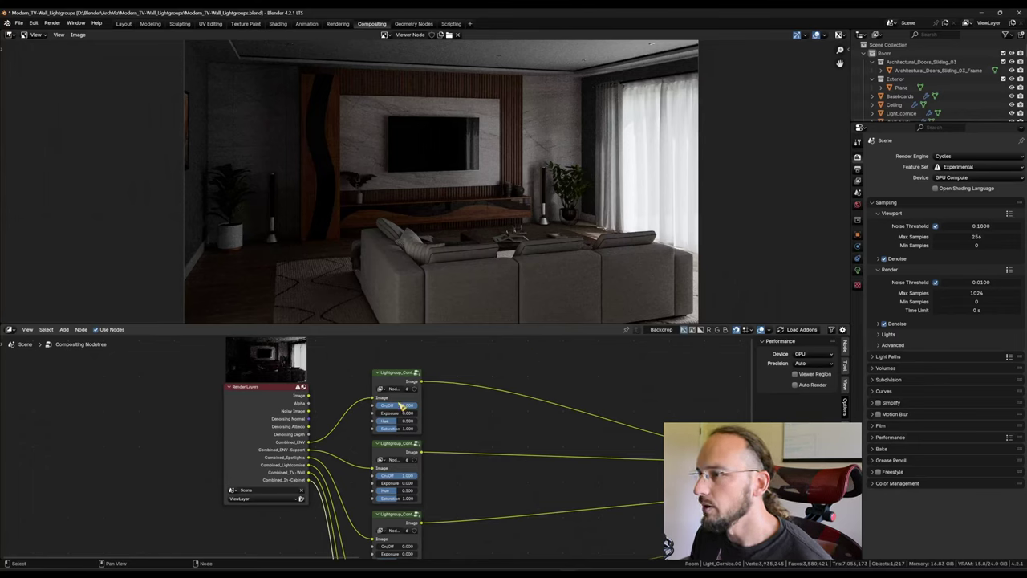
# Step: Raise the scene's Color Management exposure to brighten the daylight-only image
pyautogui.click(888, 484)
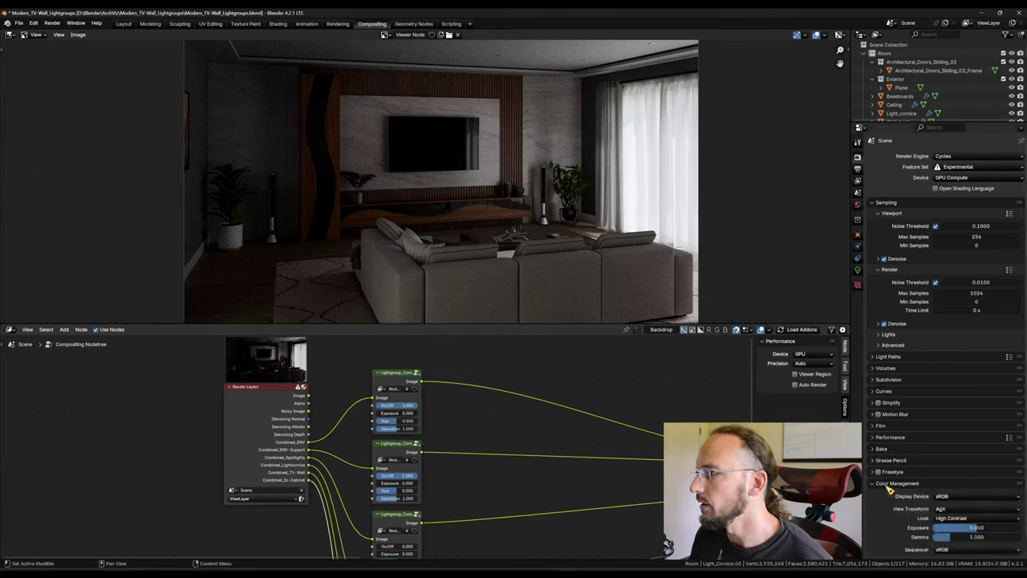
pyautogui.scroll(-1, 979, 505)
pyautogui.moveTo(981, 507); pyautogui.dragTo(990, 508)
pyautogui.scroll(2, 384, 378)
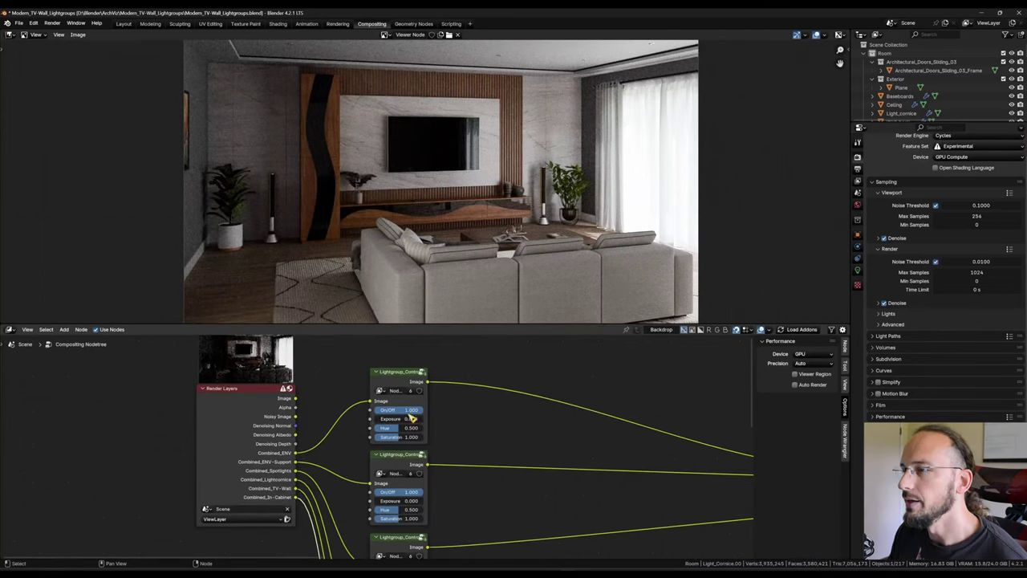
# Step: Set Exposure to 1.5 on the Combined_ENV-Support pass's Lightgroup_Control node
pyautogui.moveTo(411, 418); pyautogui.dragTo(411, 418)
pyautogui.moveTo(466, 484); pyautogui.dragTo(476, 457, button='middle')
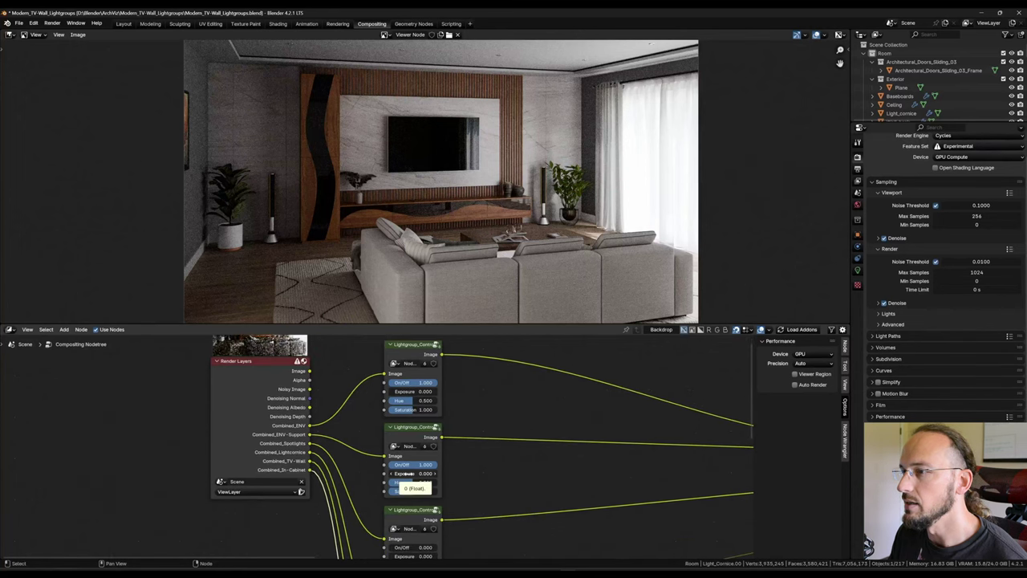
pyautogui.moveTo(404, 473); pyautogui.dragTo(427, 474)
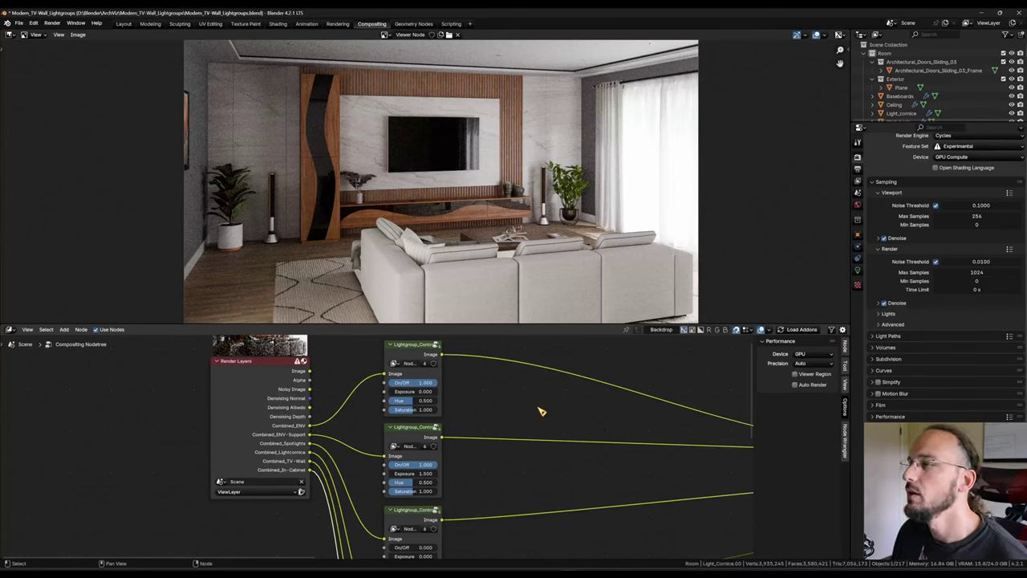
# Step: Turn the in-cabinet lights back on by setting On/Off to 1 on the Combined_In-Cabinet control node
pyautogui.scroll(-2, 540, 414)
pyautogui.moveTo(503, 516); pyautogui.dragTo(500, 468, button='middle')
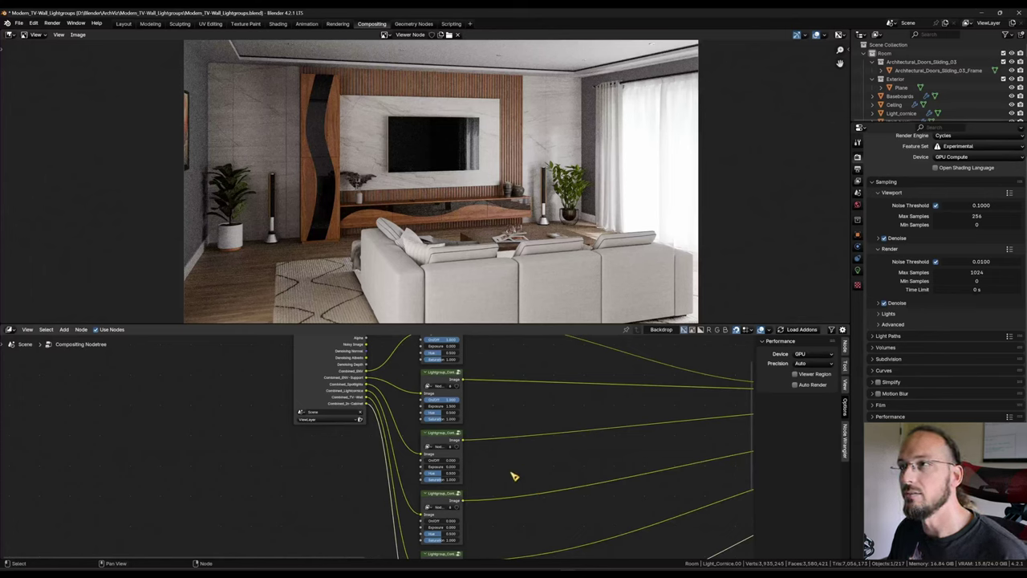
pyautogui.moveTo(511, 473); pyautogui.dragTo(553, 418, button='middle')
pyautogui.scroll(1, 544, 444)
pyautogui.moveTo(519, 361); pyautogui.dragTo(511, 466, button='middle')
pyautogui.scroll(-1, 509, 467)
pyautogui.moveTo(384, 452); pyautogui.dragTo(339, 445, button='middle')
pyautogui.scroll(-3, 341, 380)
pyautogui.moveTo(493, 492); pyautogui.dragTo(486, 376, button='middle')
pyautogui.scroll(2, 485, 377)
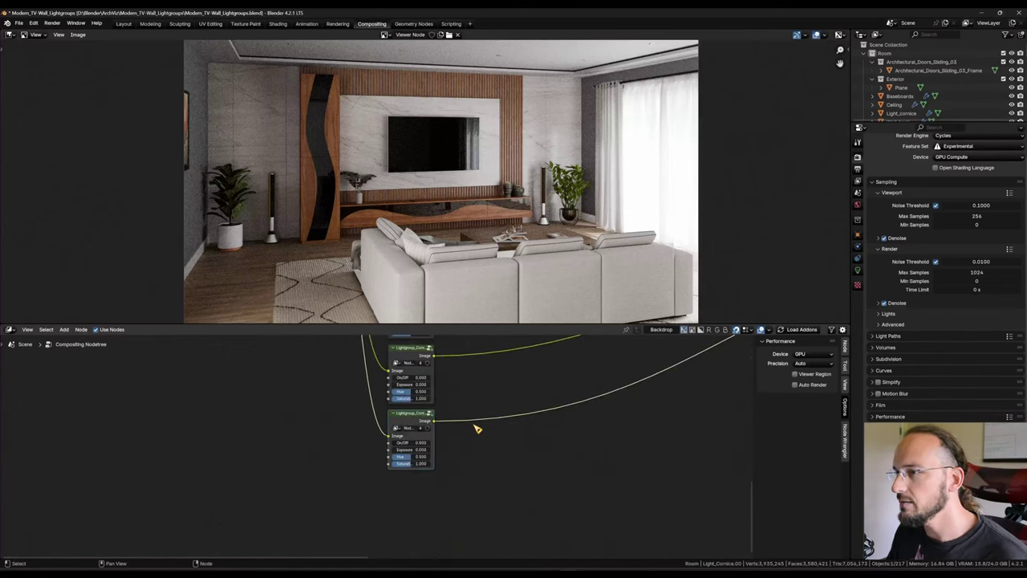
pyautogui.moveTo(417, 444); pyautogui.dragTo(437, 449)
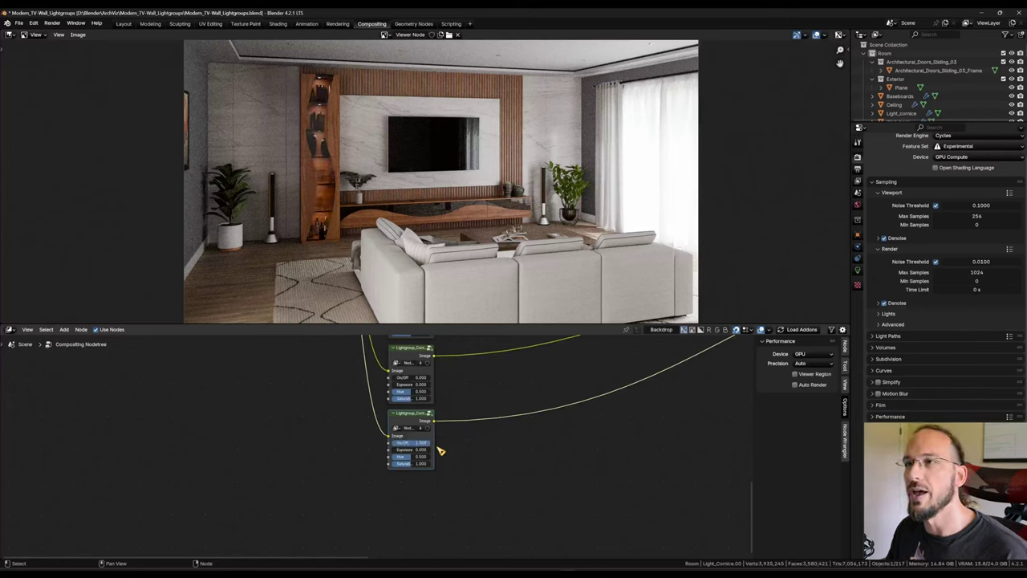
# Step: Turn off the daylight by setting On/Off to 0 on the Combined_ENV and Combined_ENV-Support control nodes
pyautogui.moveTo(497, 353); pyautogui.dragTo(439, 449, button='middle')
pyautogui.scroll(-4, 438, 450)
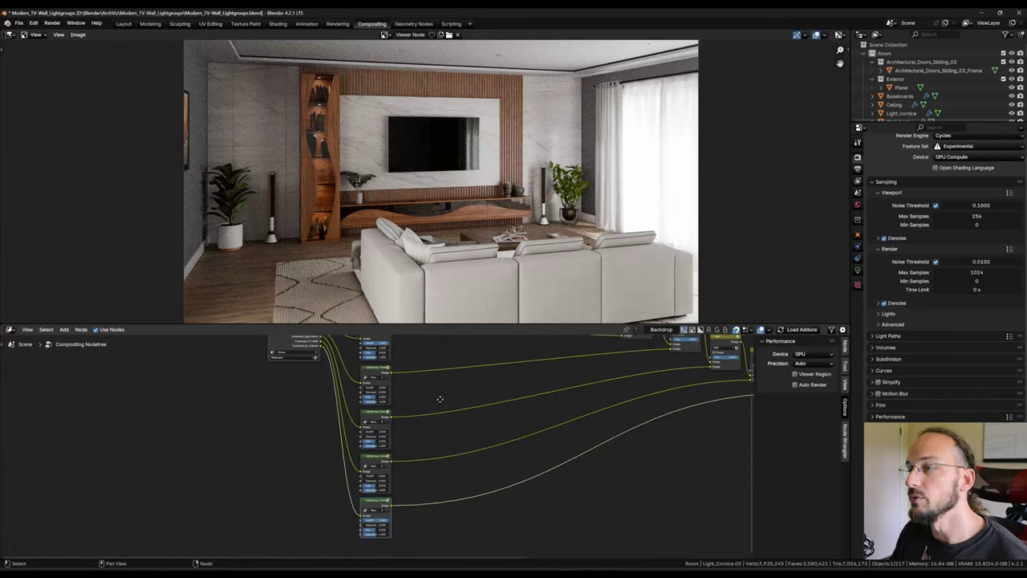
pyautogui.moveTo(440, 399); pyautogui.dragTo(509, 445, button='middle')
pyautogui.moveTo(510, 388); pyautogui.dragTo(554, 462, button='middle')
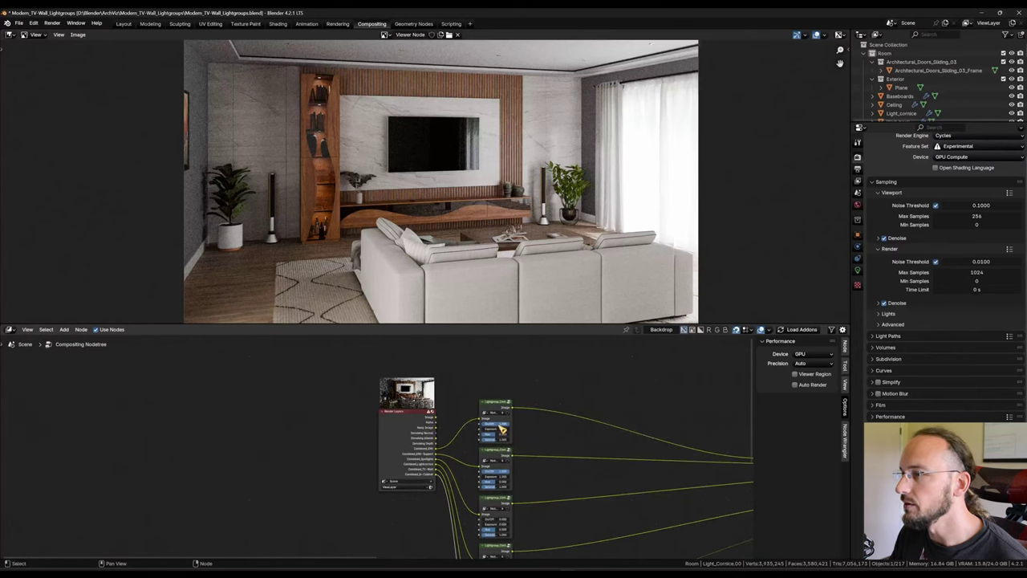
pyautogui.moveTo(503, 423); pyautogui.dragTo(482, 423)
pyautogui.moveTo(502, 471); pyautogui.dragTo(482, 471)
# Step: Set On/Off to 1 on the control nodes of the Spotlights, Lightcornice and TV-Wall passes
pyautogui.moveTo(576, 487); pyautogui.dragTo(577, 407, button='middle')
pyautogui.moveTo(486, 441); pyautogui.dragTo(511, 440)
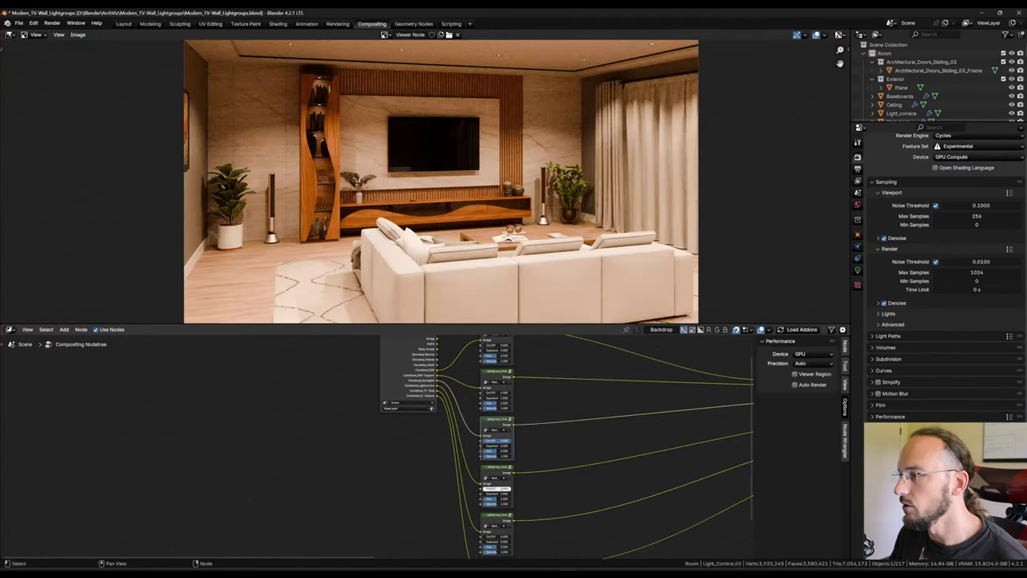
pyautogui.moveTo(498, 491); pyautogui.dragTo(503, 492)
pyautogui.moveTo(497, 538); pyautogui.dragTo(514, 537)
pyautogui.moveTo(514, 536); pyautogui.dragTo(488, 414, button='middle')
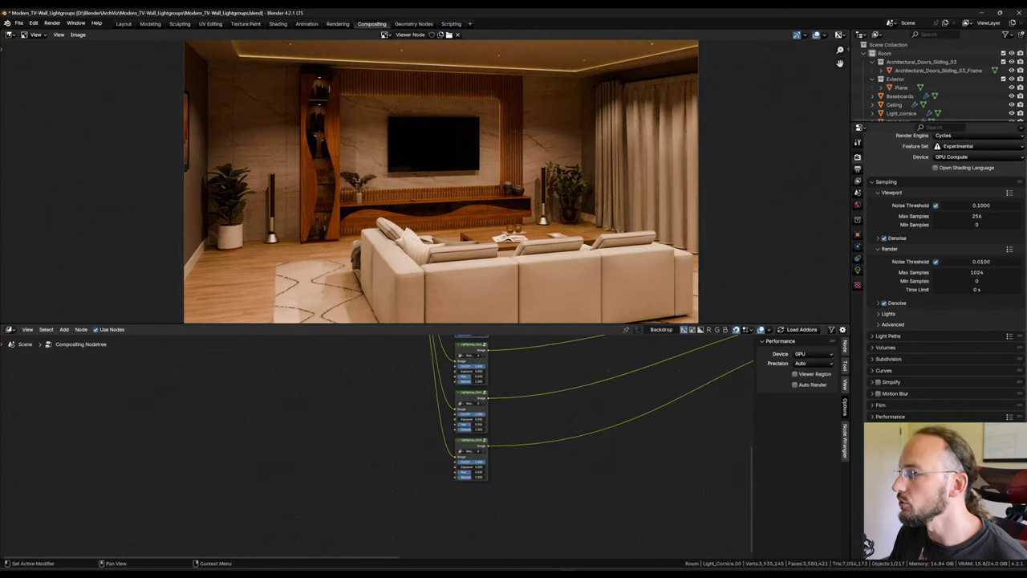
# Step: Set Exposure to 0.4 and Saturation to 0.678 on the Combined_Spotlights control node
pyautogui.scroll(2, 573, 428)
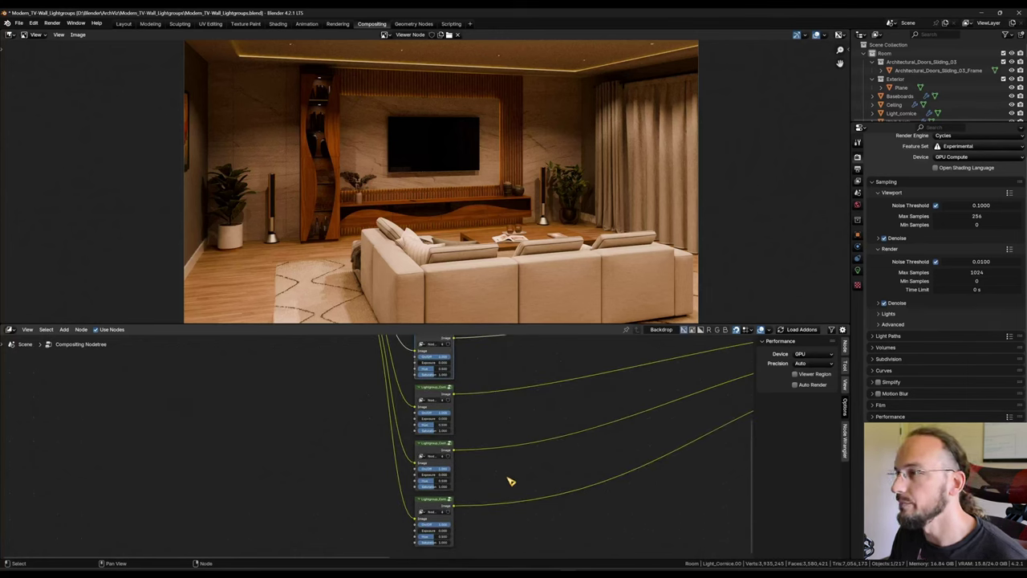
pyautogui.scroll(-2, 495, 449)
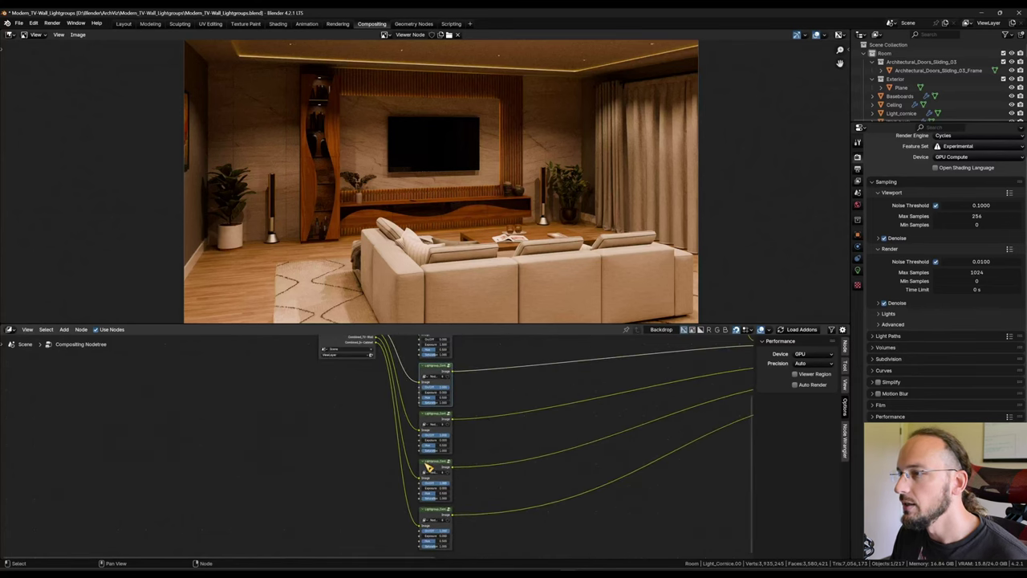
pyautogui.moveTo(382, 380); pyautogui.dragTo(384, 439, button='middle')
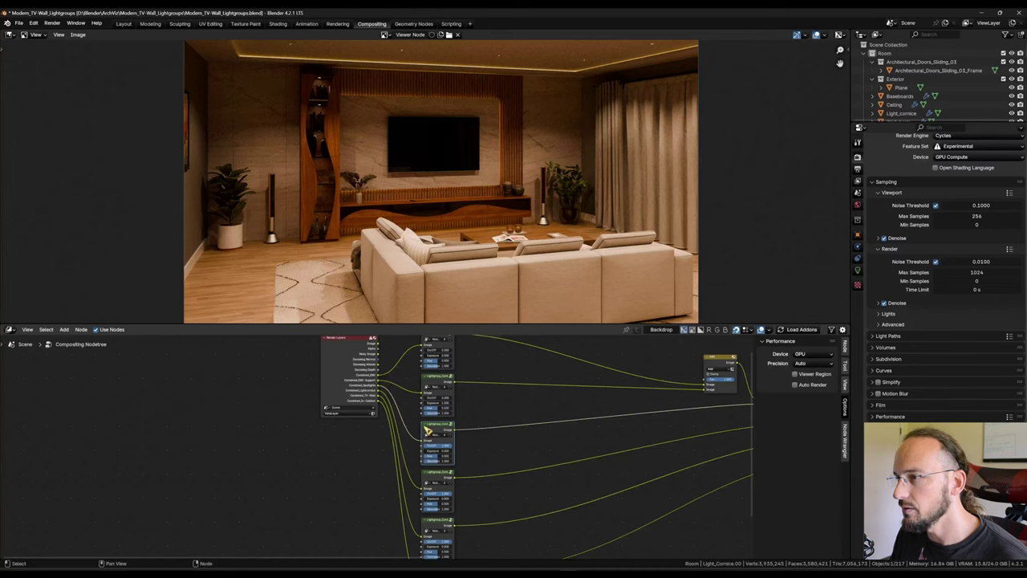
pyautogui.scroll(2, 442, 428)
pyautogui.moveTo(437, 456); pyautogui.dragTo(465, 456)
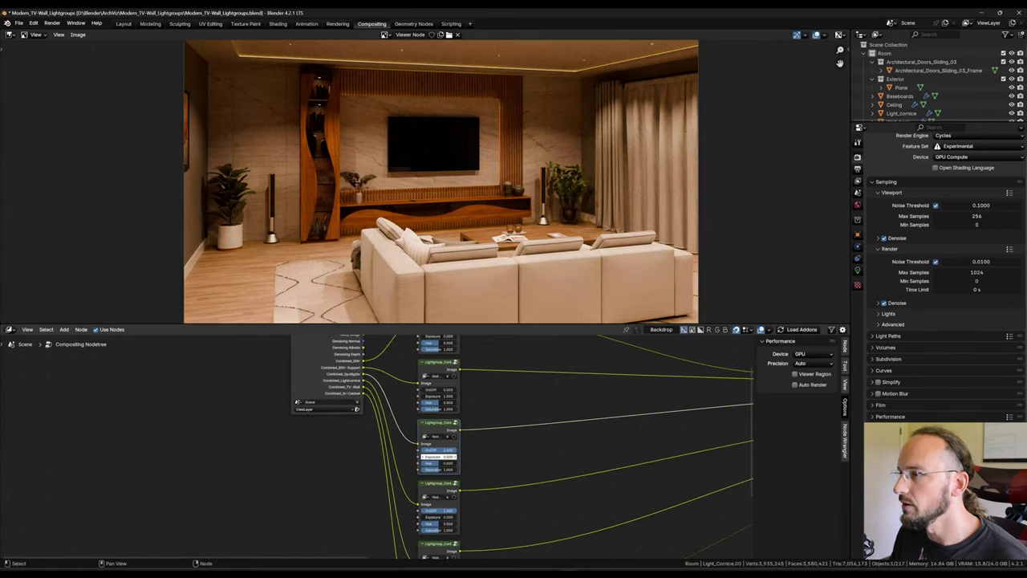
pyautogui.moveTo(442, 463); pyautogui.dragTo(443, 463)
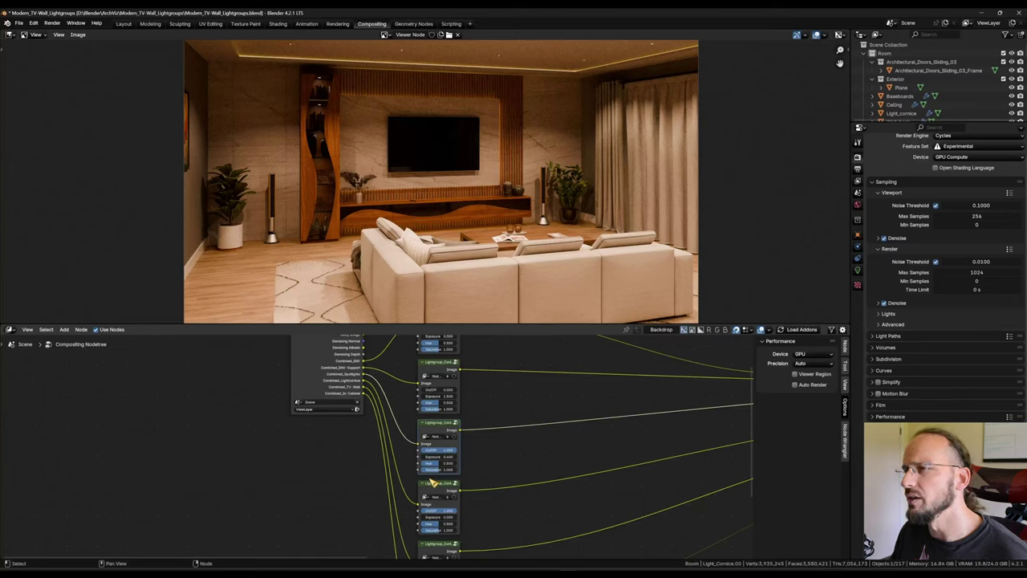
pyautogui.moveTo(438, 469)
pyautogui.mouseDown()
pyautogui.moveTo(458, 469)
pyautogui.moveTo(449, 469)
pyautogui.mouseUp()
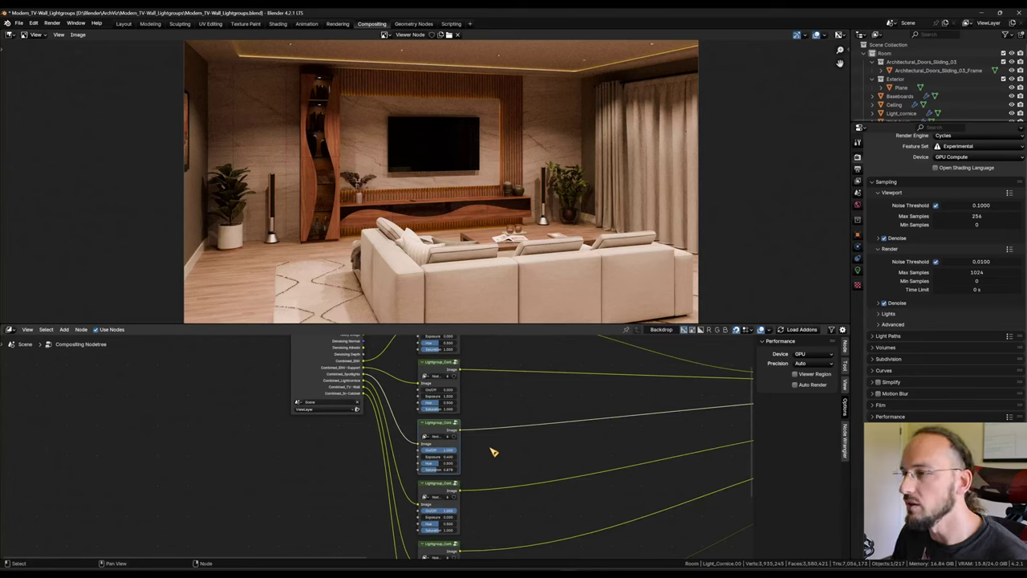
# Step: Set Exposure to -2.4 on the Combined_Spotlights control node and 3 on the Combined_Lightcornice one
pyautogui.moveTo(447, 464); pyautogui.dragTo(373, 456)
pyautogui.moveTo(497, 464); pyautogui.dragTo(506, 447, button='middle')
pyautogui.moveTo(481, 488); pyautogui.dragTo(473, 461, button='middle')
pyautogui.click(435, 455)
pyautogui.moveTo(435, 455); pyautogui.dragTo(508, 455)
# Step: Raise the Exposure on the Combined_TV-Wall and Combined_In-Cabinet control nodes
pyautogui.moveTo(532, 469); pyautogui.dragTo(550, 411, button='middle')
pyautogui.moveTo(438, 455); pyautogui.dragTo(456, 457)
pyautogui.moveTo(440, 518); pyautogui.dragTo(448, 518)
# Step: Add a Value node below the Render Layers node
pyautogui.scroll(-3, 546, 434)
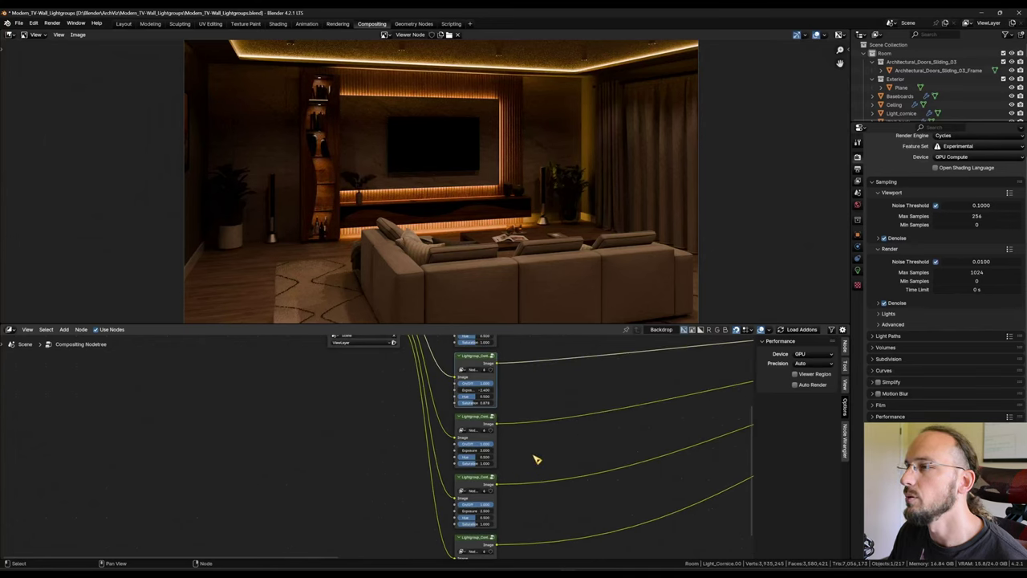
pyautogui.moveTo(623, 415); pyautogui.dragTo(562, 455, button='middle')
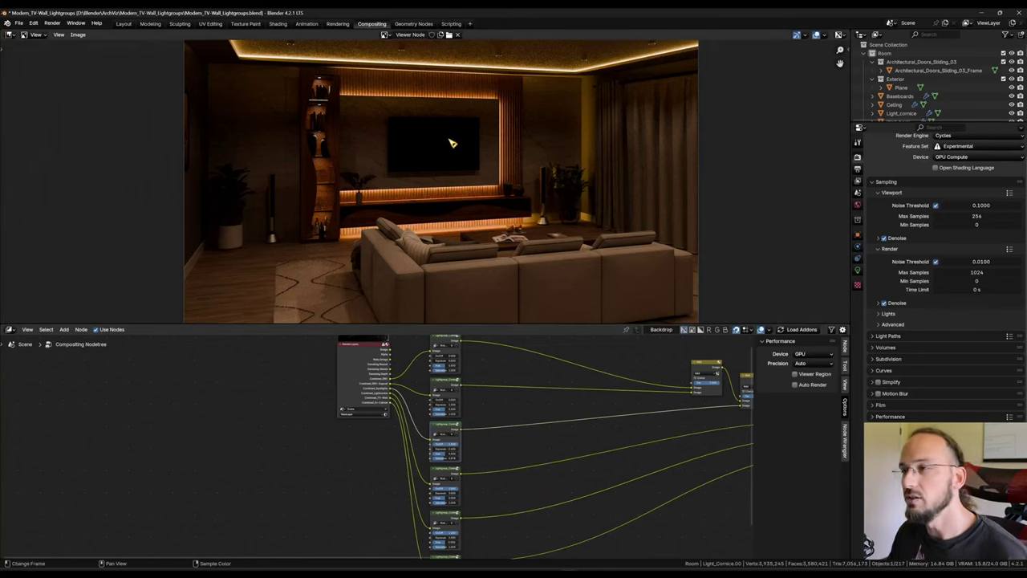
pyautogui.moveTo(390, 521)
pyautogui.mouseDown(button='middle')
pyautogui.moveTo(551, 445)
pyautogui.moveTo(377, 513)
pyautogui.mouseUp(button='middle')
pyautogui.scroll(3, 380, 489)
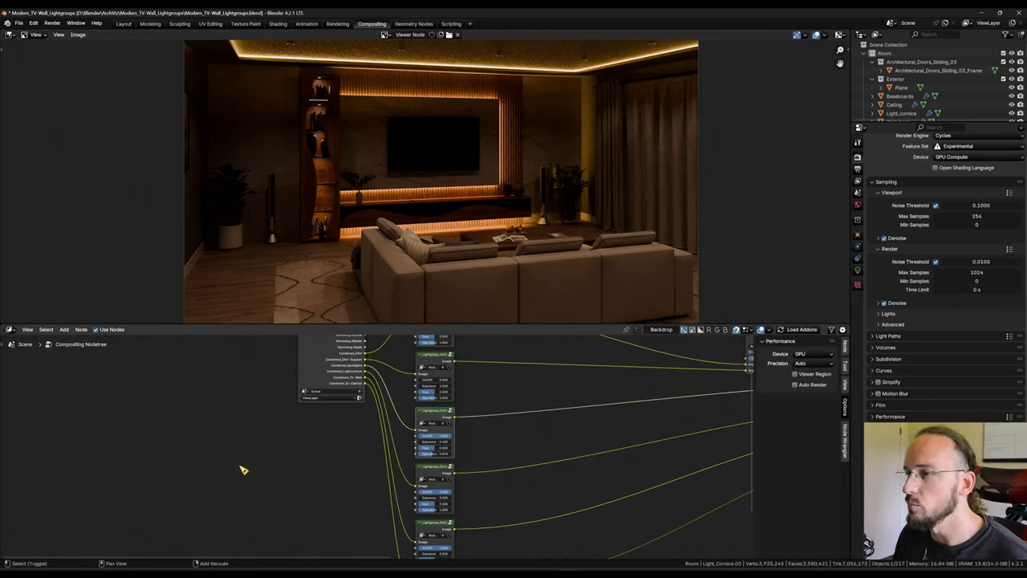
pyautogui.hotkey('shift', 'a')
pyautogui.moveTo(308, 473)
pyautogui.write('valu')
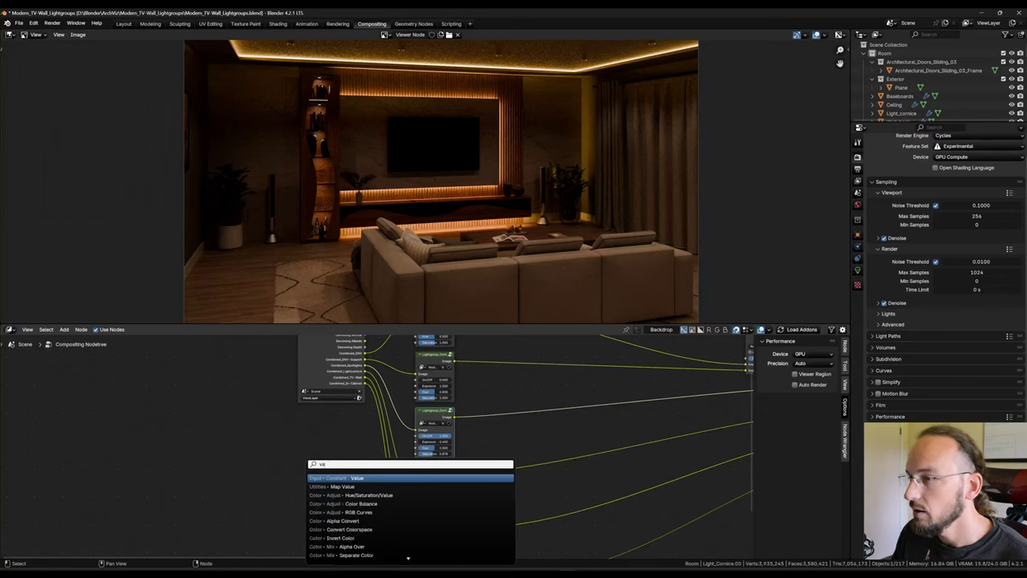
pyautogui.click(348, 478)
pyautogui.click(310, 438)
pyautogui.scroll(2, 324, 495)
pyautogui.moveTo(365, 443); pyautogui.dragTo(308, 452, button='middle')
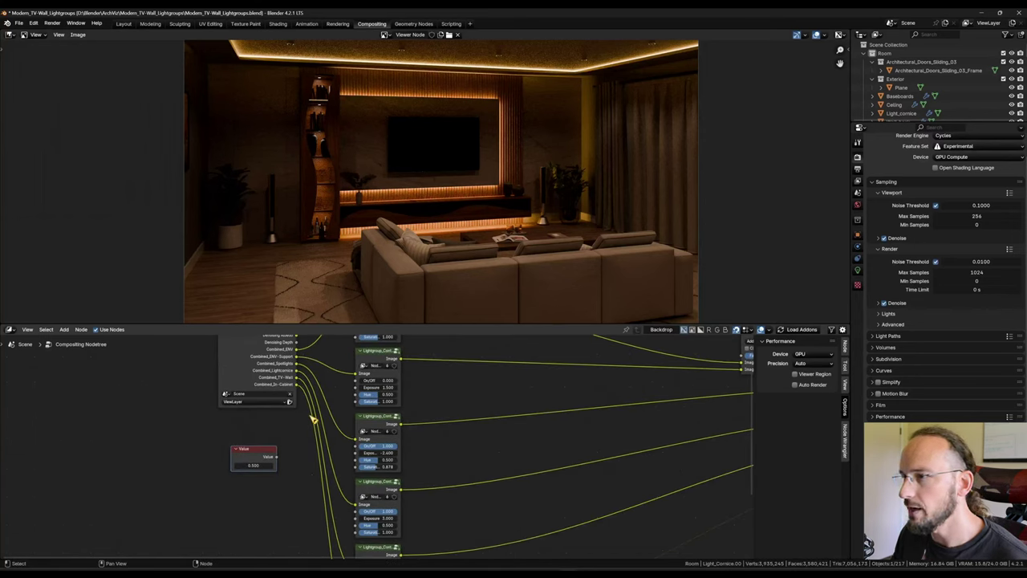
# Step: Link the Value node to the Hue inputs of the Lightcornice and TV-Wall control nodes and set it to 0.4
pyautogui.moveTo(277, 457); pyautogui.dragTo(355, 523)
pyautogui.moveTo(281, 542); pyautogui.dragTo(297, 437, button='middle')
pyautogui.scroll(-1, 297, 437)
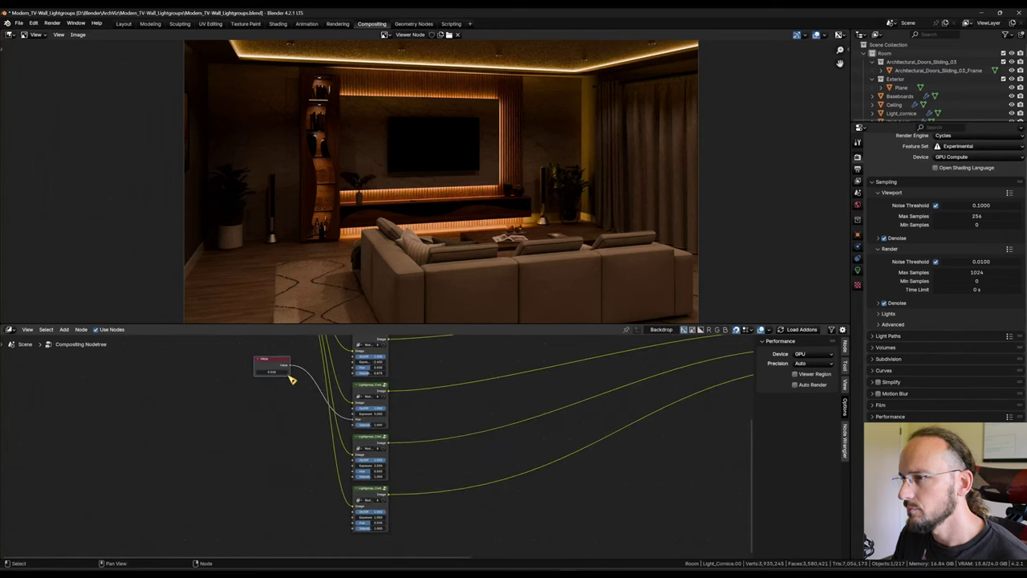
pyautogui.moveTo(294, 378); pyautogui.dragTo(319, 434)
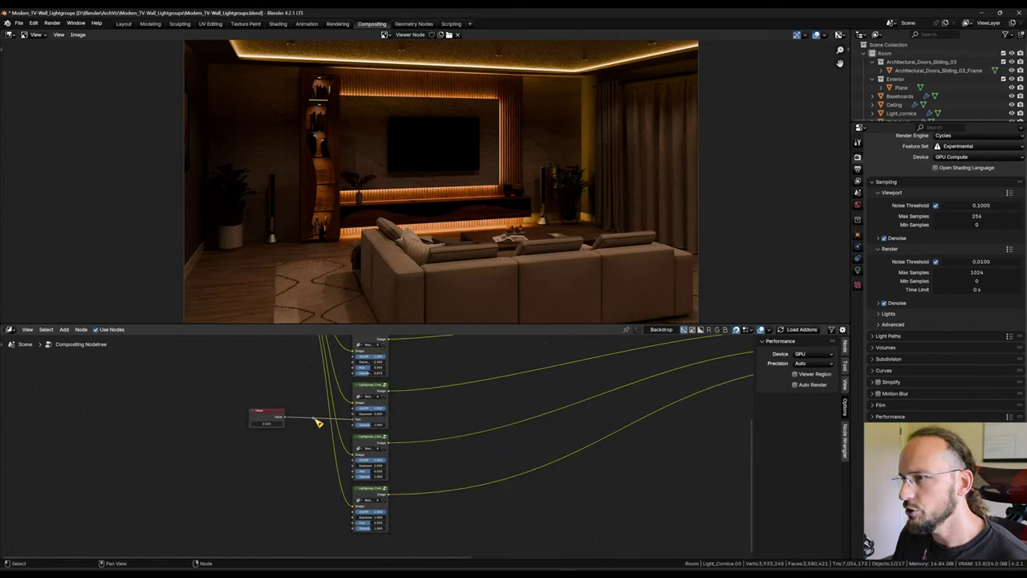
pyautogui.moveTo(314, 419); pyautogui.dragTo(352, 471)
pyautogui.moveTo(296, 451); pyautogui.dragTo(308, 484, button='middle')
pyautogui.moveTo(277, 456)
pyautogui.mouseDown()
pyautogui.moveTo(293, 455)
pyautogui.moveTo(273, 456)
pyautogui.mouseUp()
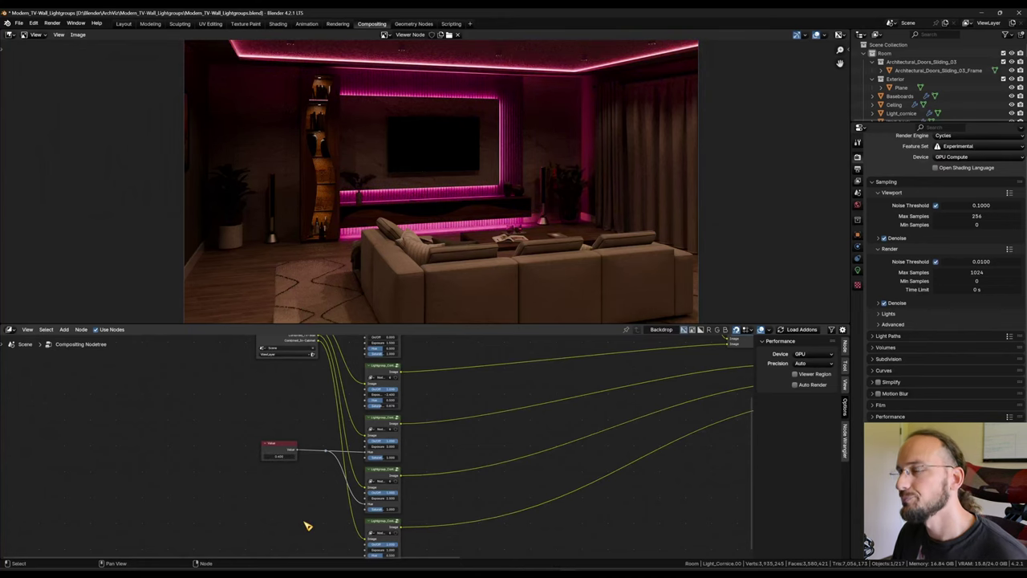
# Step: Duplicate the Value node and link the copy to the Saturation inputs of the Lightcornice and TV-Wall control nodes
pyautogui.hotkey('shift', 'd')
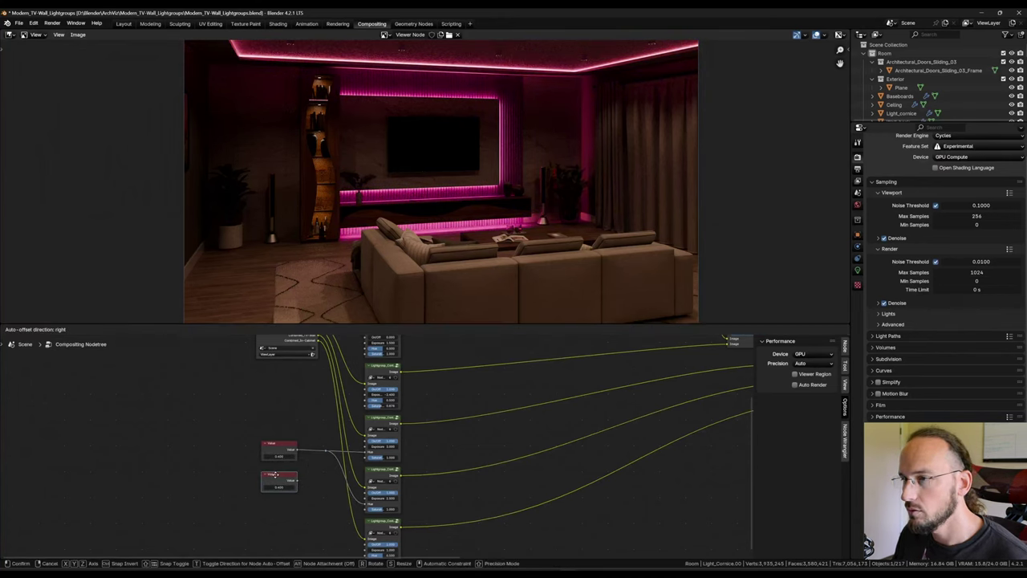
pyautogui.click(279, 480)
pyautogui.moveTo(298, 481); pyautogui.dragTo(368, 457)
pyautogui.moveTo(324, 484); pyautogui.dragTo(367, 503)
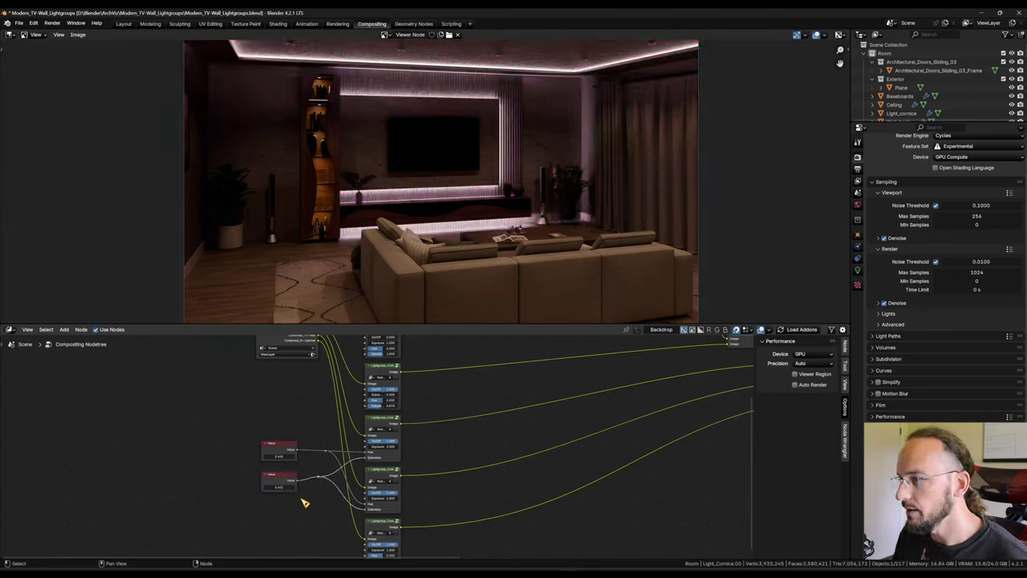
# Step: Set the shared saturation Value node to 1 and lower the Exposure of the Spotlights control node, keeping that light group on
pyautogui.keyDown('shift'); pyautogui.moveTo(283, 487); pyautogui.dragTo(329, 487); pyautogui.keyUp('shift')
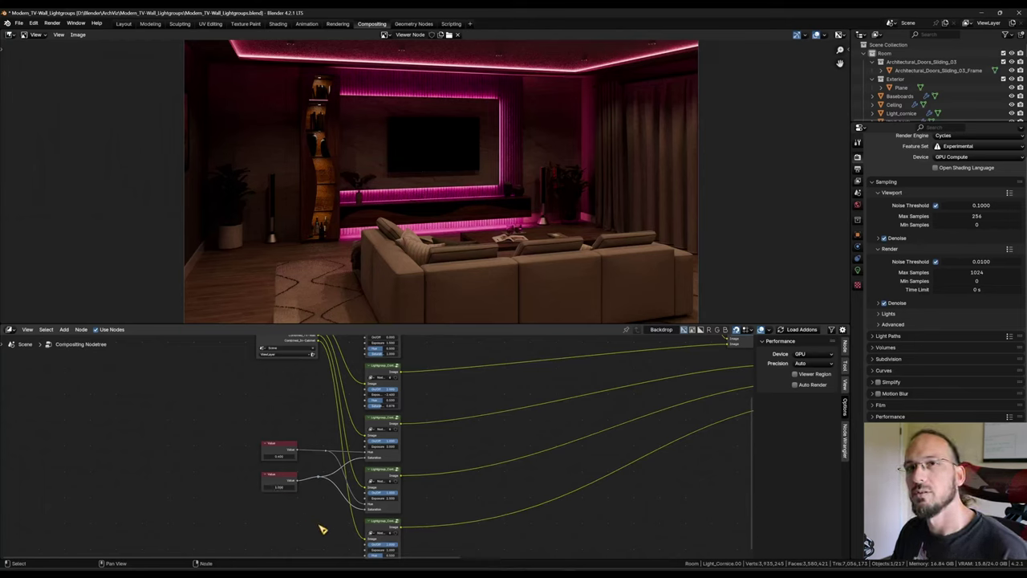
pyautogui.moveTo(437, 404); pyautogui.dragTo(478, 464, button='middle')
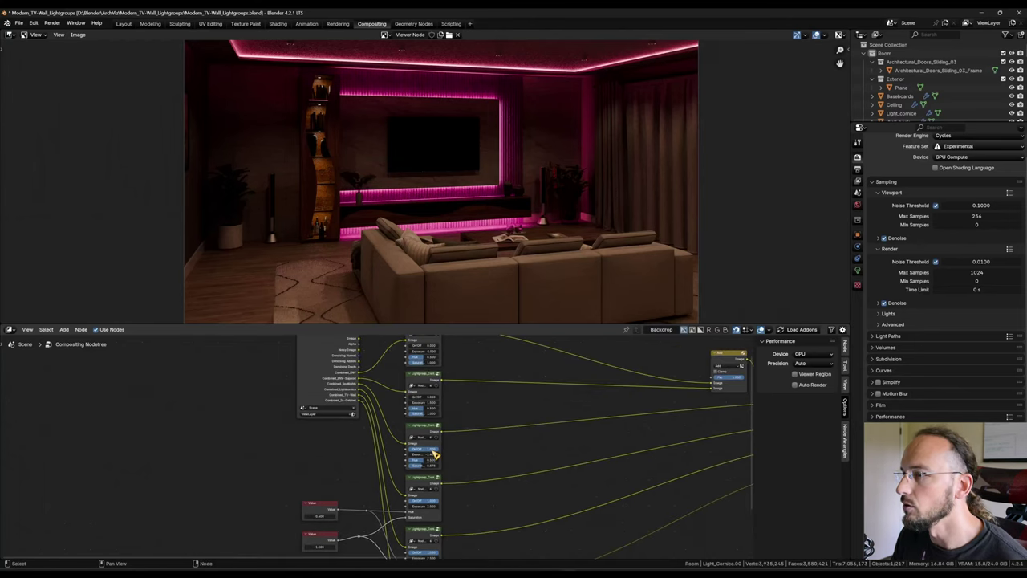
pyautogui.moveTo(435, 450); pyautogui.dragTo(408, 450)
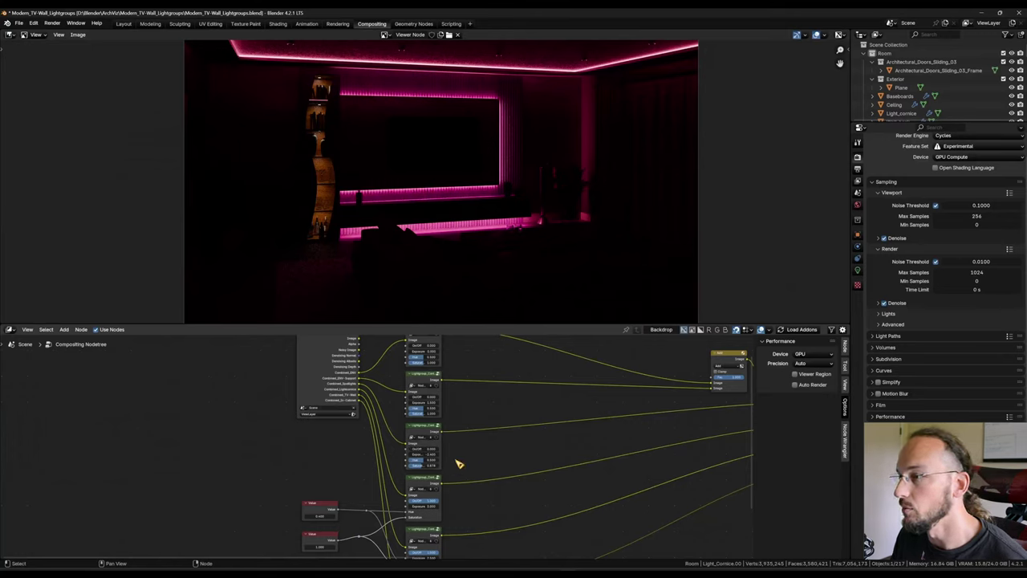
pyautogui.moveTo(423, 454)
pyautogui.mouseDown()
pyautogui.moveTo(461, 454)
pyautogui.moveTo(428, 454)
pyautogui.mouseUp()
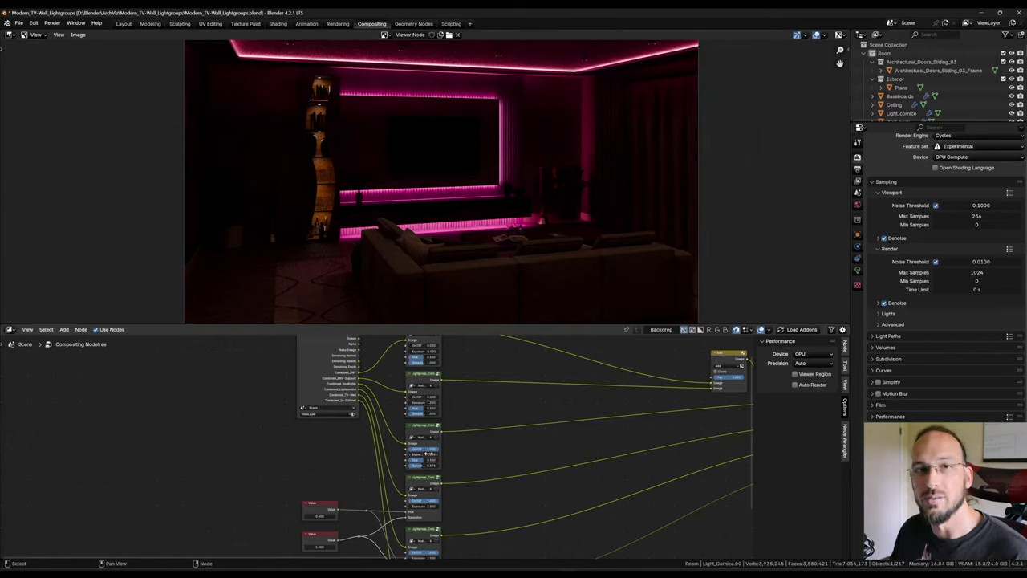
# Step: Set the shared hue Value node to 0.5 and the Exposure of the Spotlights control node to 0
pyautogui.press('Home')
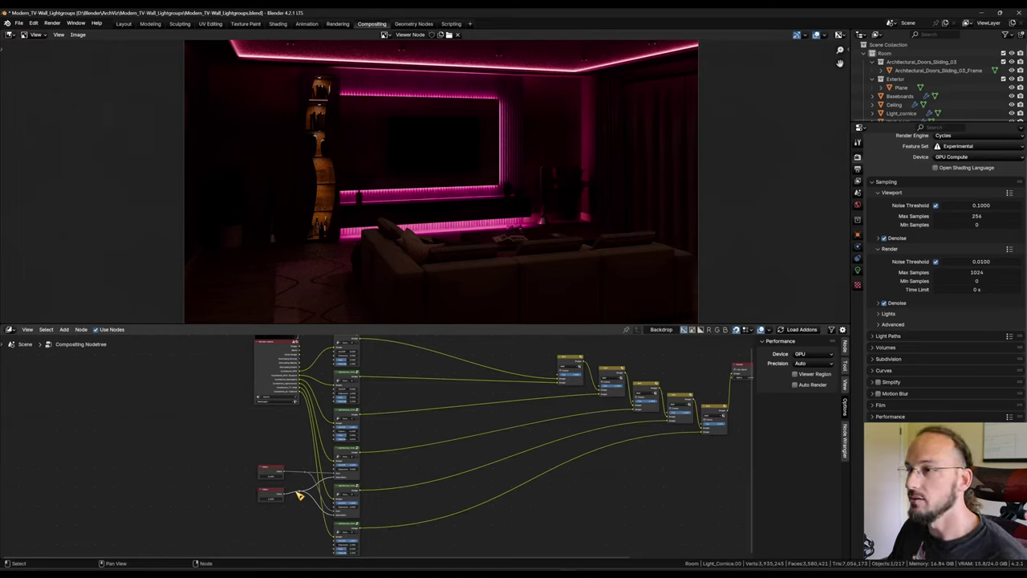
pyautogui.scroll(1, 311, 496)
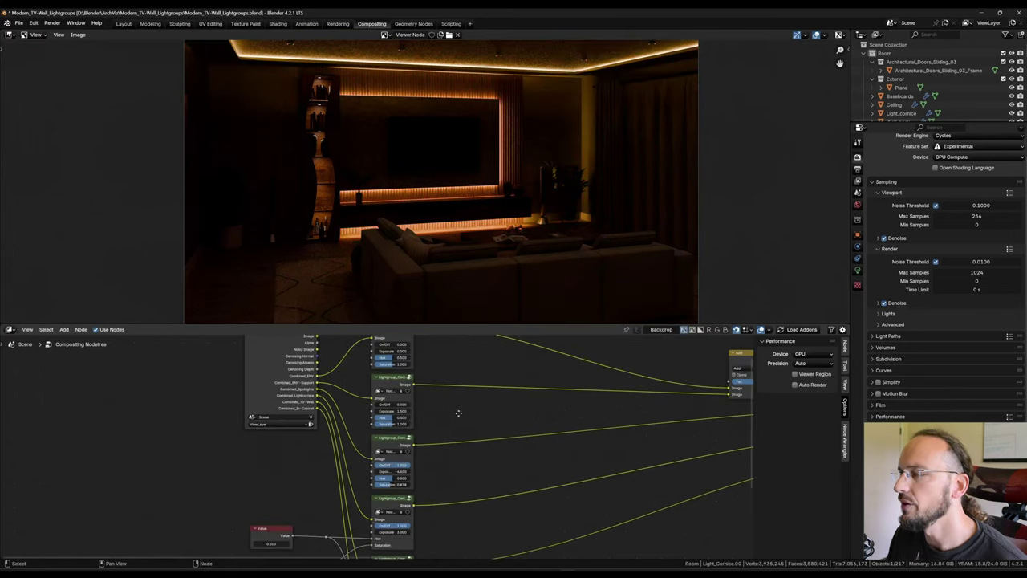
pyautogui.moveTo(459, 412); pyautogui.dragTo(472, 451, button='middle')
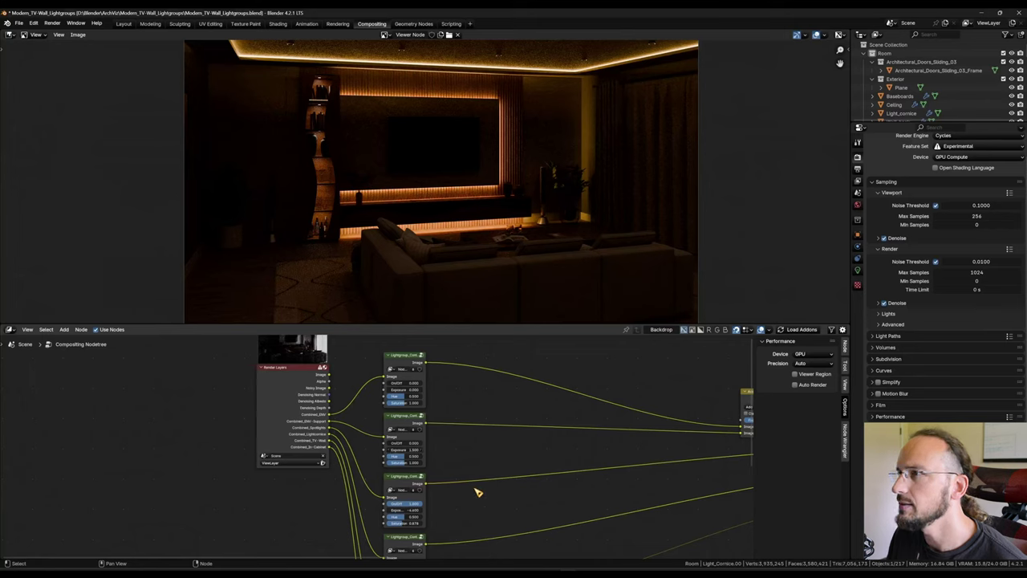
pyautogui.moveTo(463, 492); pyautogui.dragTo(492, 434, button='middle')
pyautogui.press('Return')
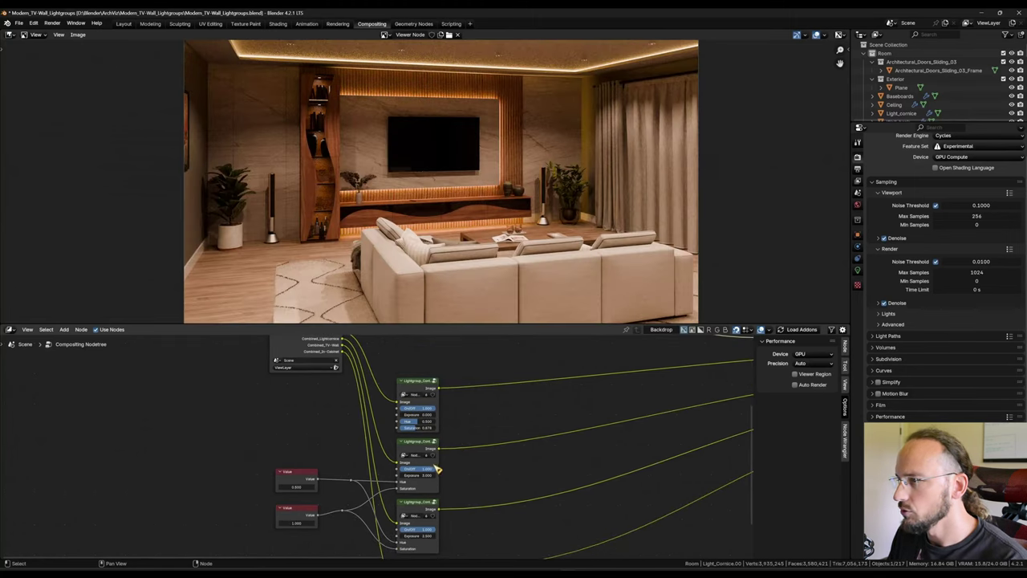
# Step: Set the Exposure of both the Lightcornice and TV-Wall control nodes to 0
pyautogui.doubleClick(419, 475)
pyautogui.write('0')
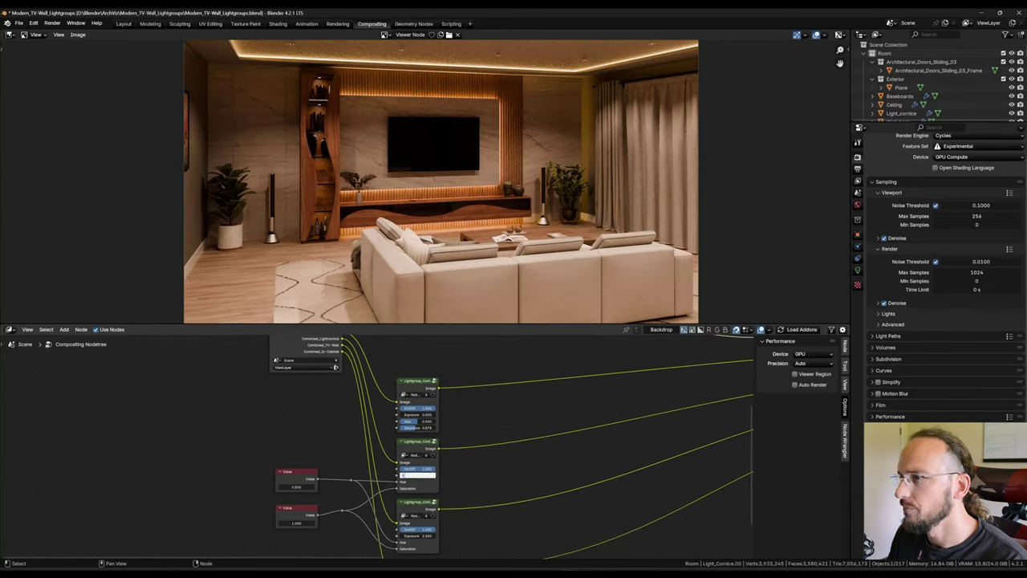
pyautogui.press('Return')
pyautogui.moveTo(464, 490); pyautogui.dragTo(468, 440, button='middle')
pyautogui.click(420, 486)
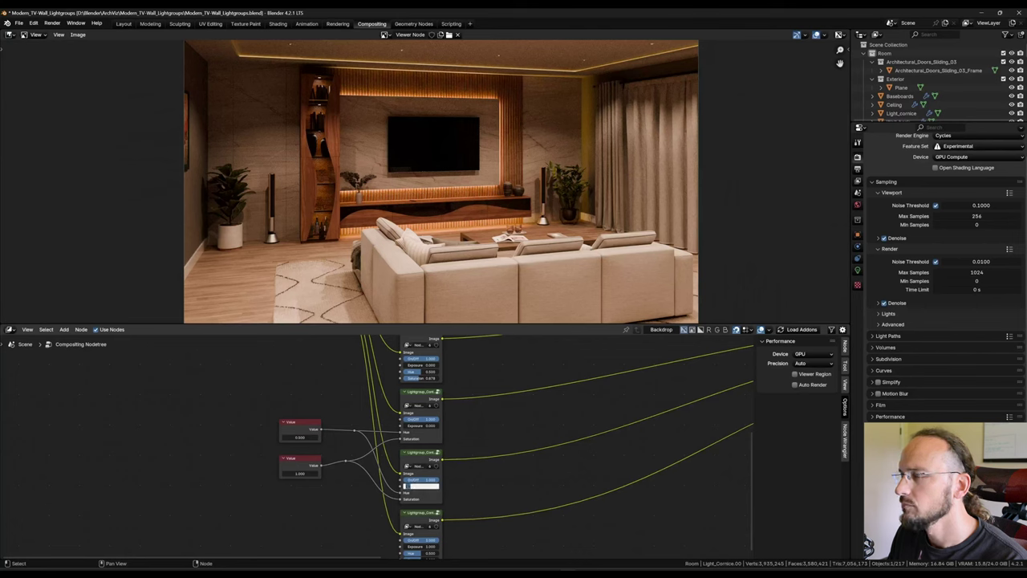
pyautogui.write('0')
pyautogui.press('Return')
# Step: Insert a Fog Glow Glare node after the Spotlights control node and preview its output in the Viewer
pyautogui.moveTo(485, 517); pyautogui.dragTo(495, 432, button='middle')
pyautogui.scroll(-3, 412, 460)
pyautogui.hotkey('shift', 'a')
pyautogui.moveTo(522, 446)
pyautogui.write('glare')
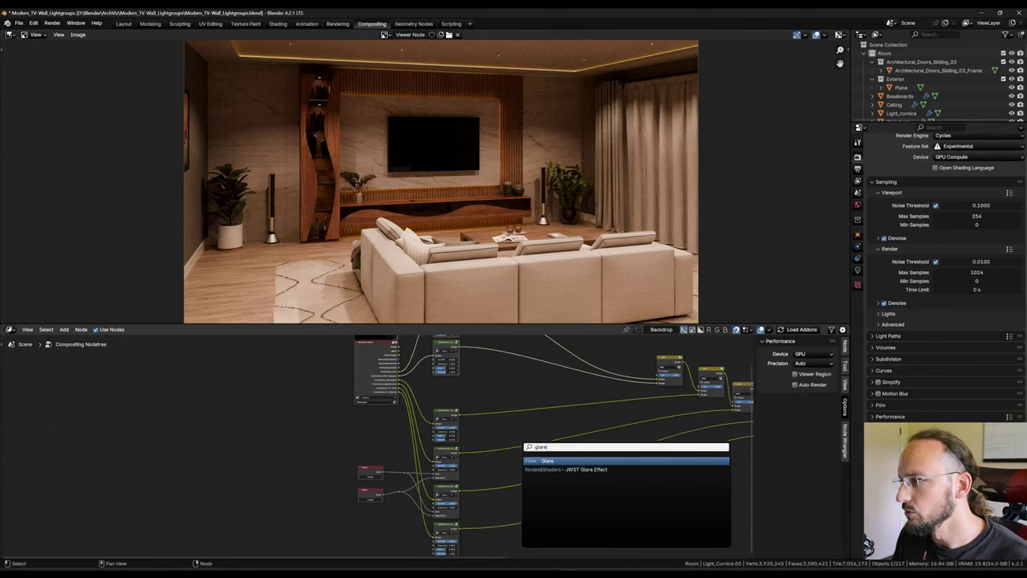
pyautogui.press('Return')
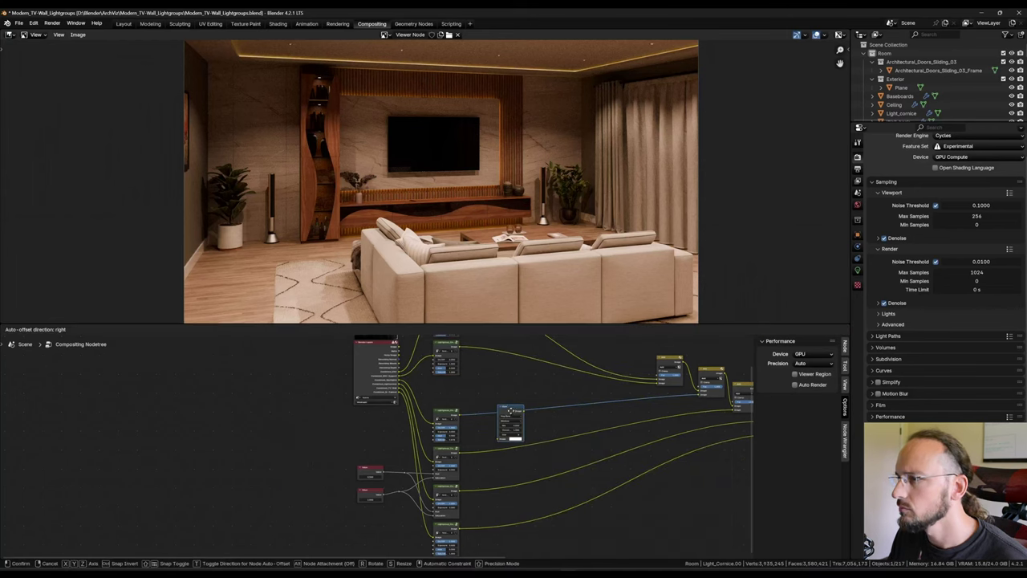
pyautogui.click(507, 405)
pyautogui.scroll(5, 509, 411)
pyautogui.keyDown('ctrl'); pyautogui.keyDown('shift'); pyautogui.click(525, 416); pyautogui.keyUp('shift'); pyautogui.keyUp('ctrl')
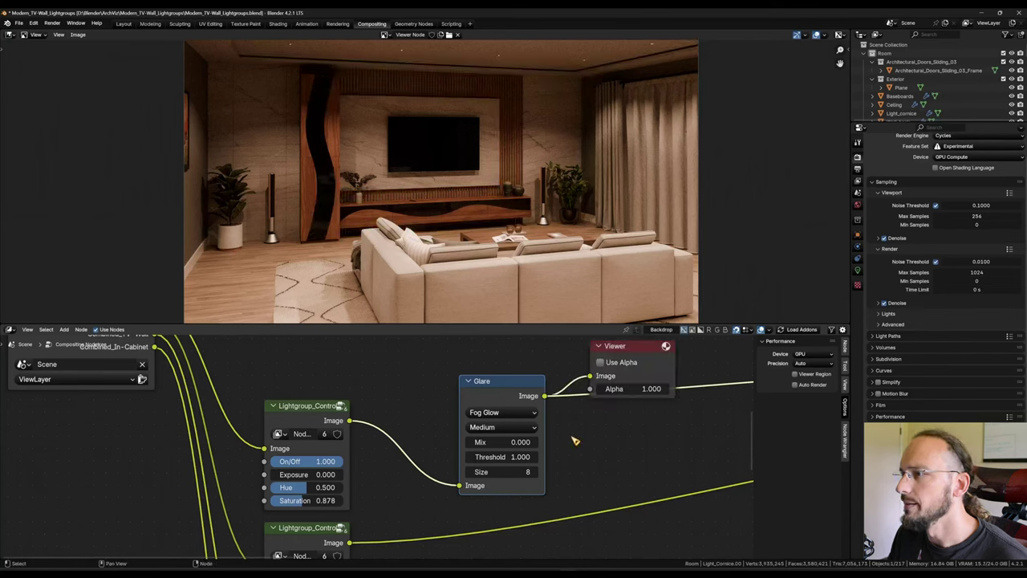
# Step: Duplicate the first Add mix node and insert the copy into the link after the Spotlights Glare node
pyautogui.scroll(-2, 575, 441)
pyautogui.scroll(-2, 578, 438)
pyautogui.click(681, 358)
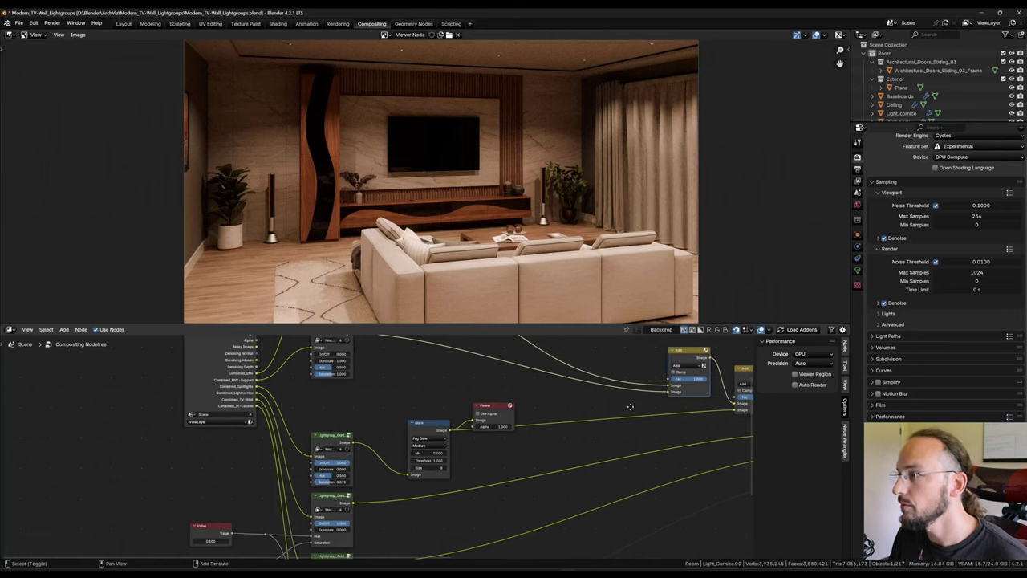
pyautogui.hotkey('shift', 'd')
pyautogui.click(359, 420)
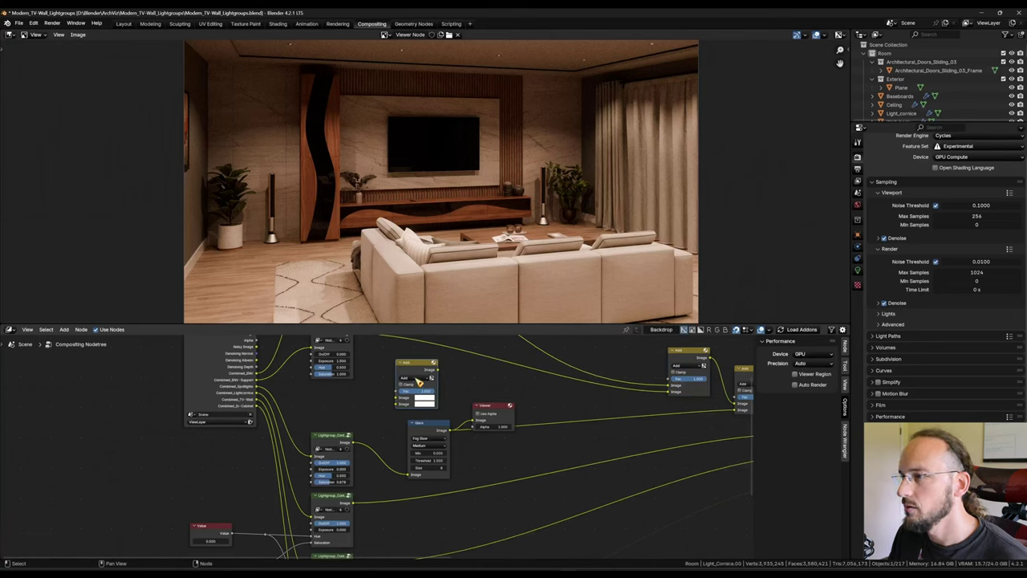
pyautogui.moveTo(422, 374); pyautogui.dragTo(549, 423)
# Step: Link the Glare output to the new Add node's second Image input and the Spotlights control output to its first
pyautogui.moveTo(522, 445); pyautogui.dragTo(523, 453)
pyautogui.moveTo(427, 430); pyautogui.dragTo(397, 442)
pyautogui.moveTo(539, 417); pyautogui.dragTo(502, 404)
pyautogui.moveTo(355, 444); pyautogui.dragTo(512, 413)
pyautogui.moveTo(413, 448); pyautogui.dragTo(423, 438)
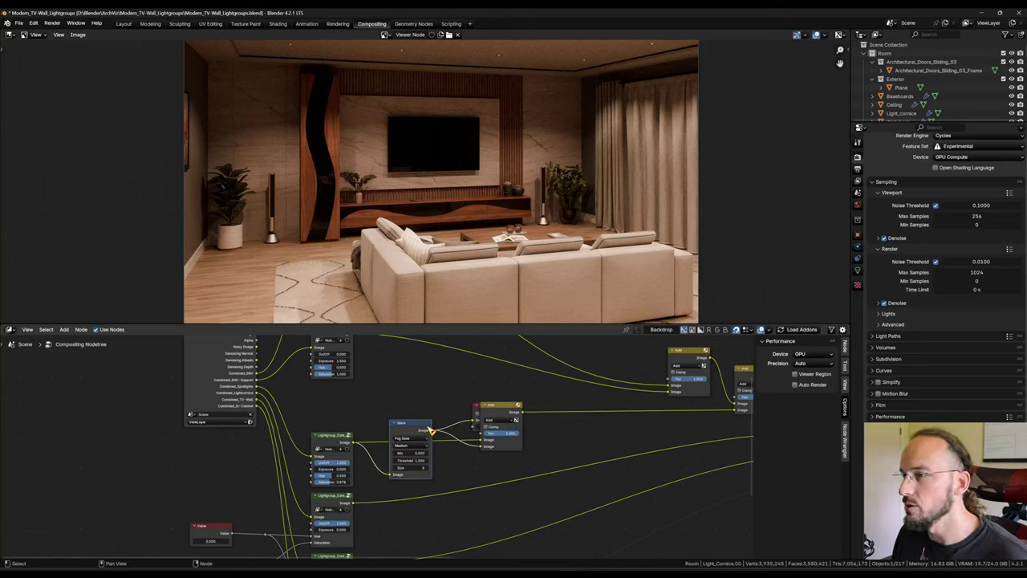
# Step: Set the Spotlights Glare node's Mix to 1 and quality to High, and lower its Threshold
pyautogui.moveTo(408, 452); pyautogui.dragTo(473, 452)
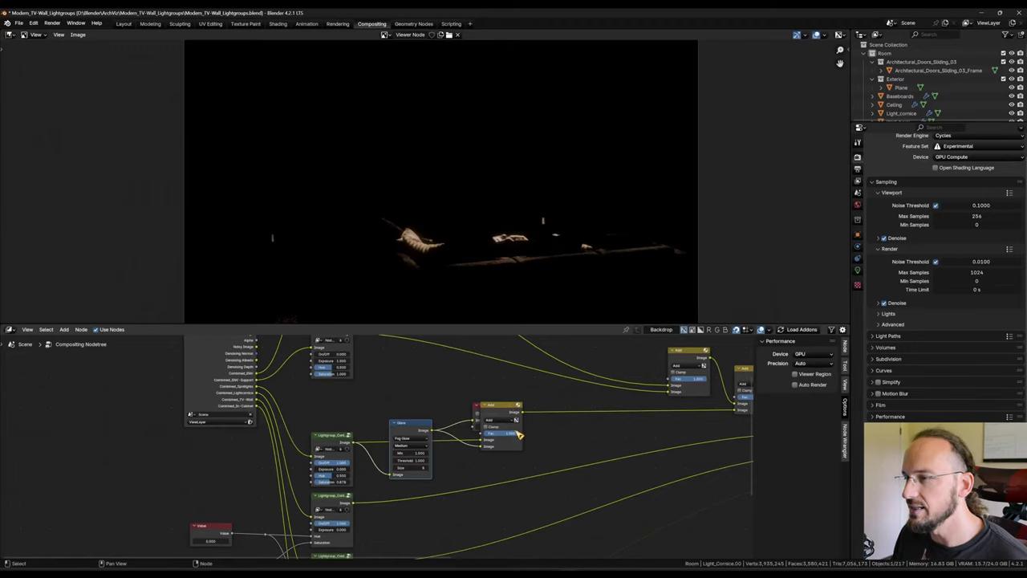
pyautogui.moveTo(405, 461); pyautogui.dragTo(381, 461)
pyautogui.click(411, 445)
pyautogui.click(408, 476)
pyautogui.click(411, 445)
pyautogui.click(410, 453)
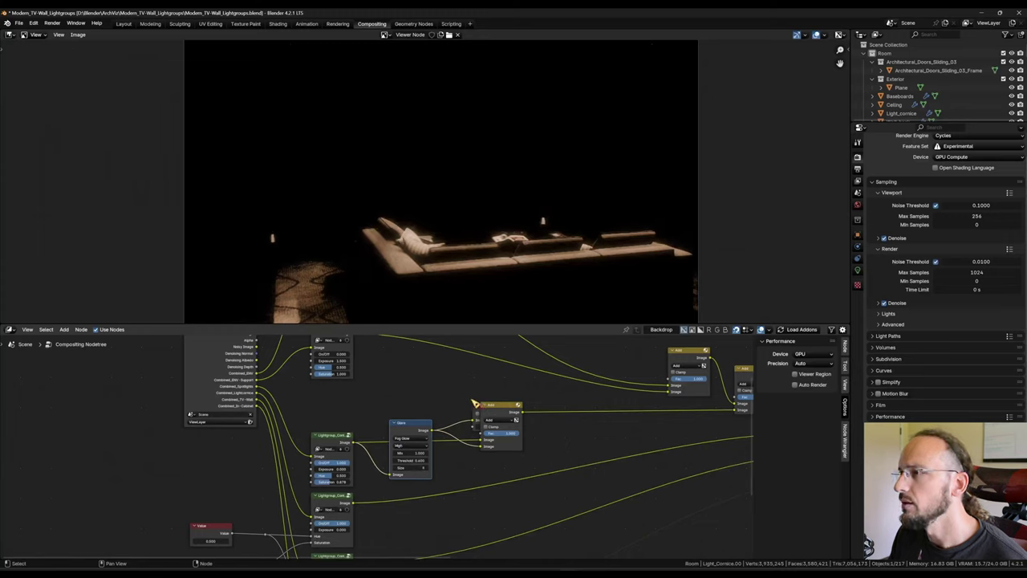
# Step: Preview the Spotlights Add node in the Viewer and reduce its Fac to soften the glow
pyautogui.keyDown('ctrl'); pyautogui.keyDown('shift'); pyautogui.click(507, 417); pyautogui.keyUp('shift'); pyautogui.keyUp('ctrl')
pyautogui.moveTo(512, 434); pyautogui.dragTo(522, 434)
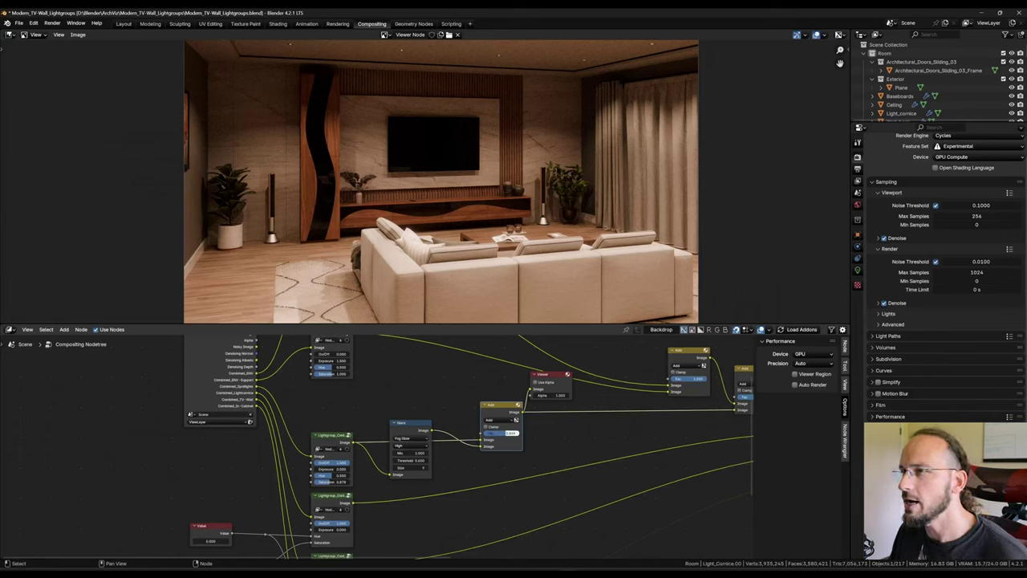
pyautogui.moveTo(506, 433); pyautogui.dragTo(509, 436)
pyautogui.moveTo(557, 440); pyautogui.dragTo(527, 401, button='middle')
pyautogui.scroll(-4, 425, 447)
pyautogui.moveTo(418, 394); pyautogui.dragTo(463, 382)
# Step: Duplicate the Glare and Add pair for the Lightcornice pass and link its output into the final mix chain
pyautogui.moveTo(395, 368); pyautogui.dragTo(479, 421)
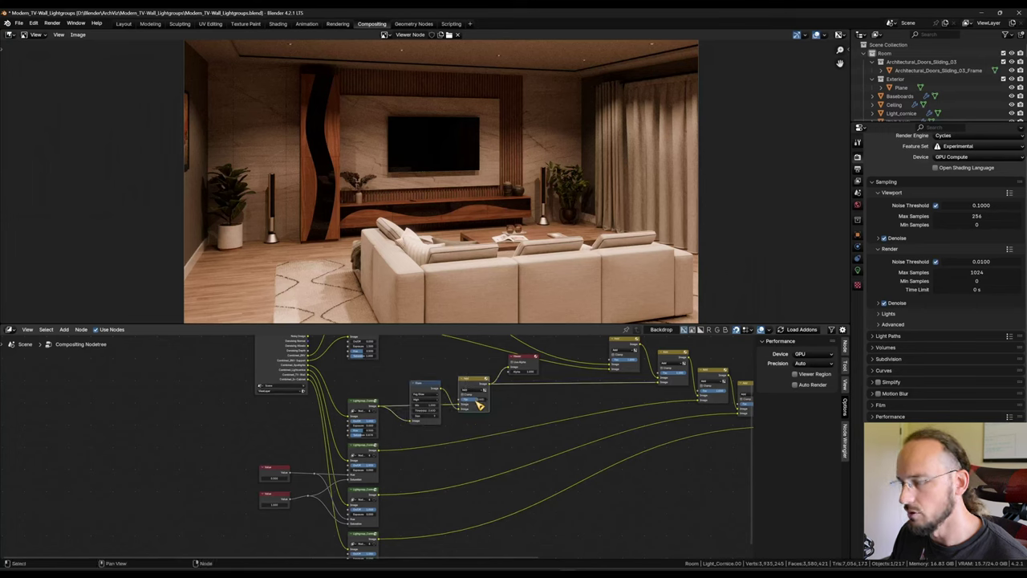
pyautogui.hotkey('shift', 'd')
pyautogui.click(473, 467)
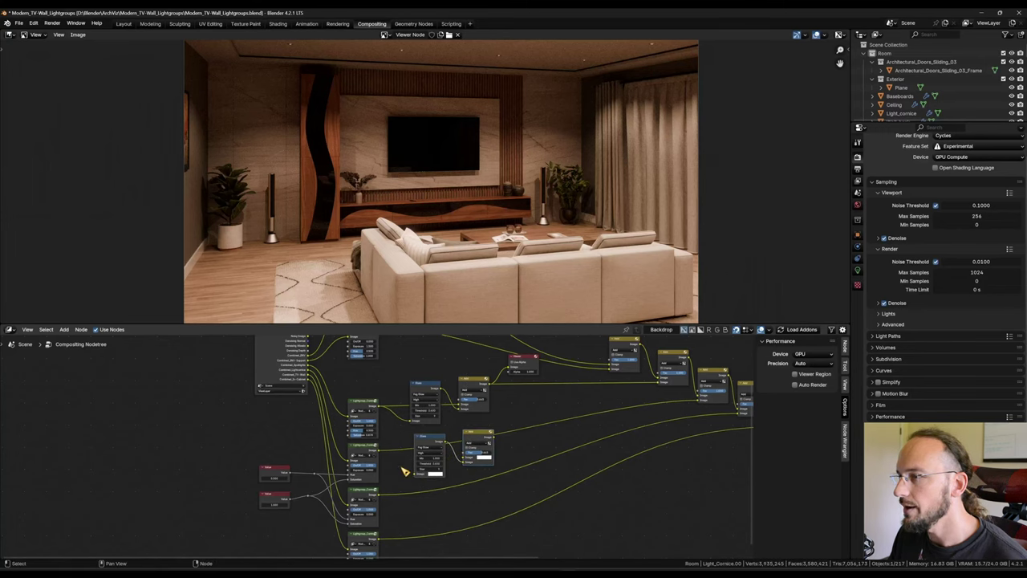
pyautogui.moveTo(491, 435); pyautogui.dragTo(698, 400)
# Step: Duplicate the Glare and Add pair for the TV-Wall pass and link it between its control node and the mix chain
pyautogui.moveTo(561, 449); pyautogui.dragTo(561, 428, button='middle')
pyautogui.moveTo(402, 406); pyautogui.dragTo(503, 488)
pyautogui.hotkey('shift', 'd')
pyautogui.click(433, 487)
pyautogui.moveTo(380, 474); pyautogui.dragTo(415, 505)
pyautogui.moveTo(498, 455); pyautogui.dragTo(738, 391)
pyautogui.scroll(2, 476, 417)
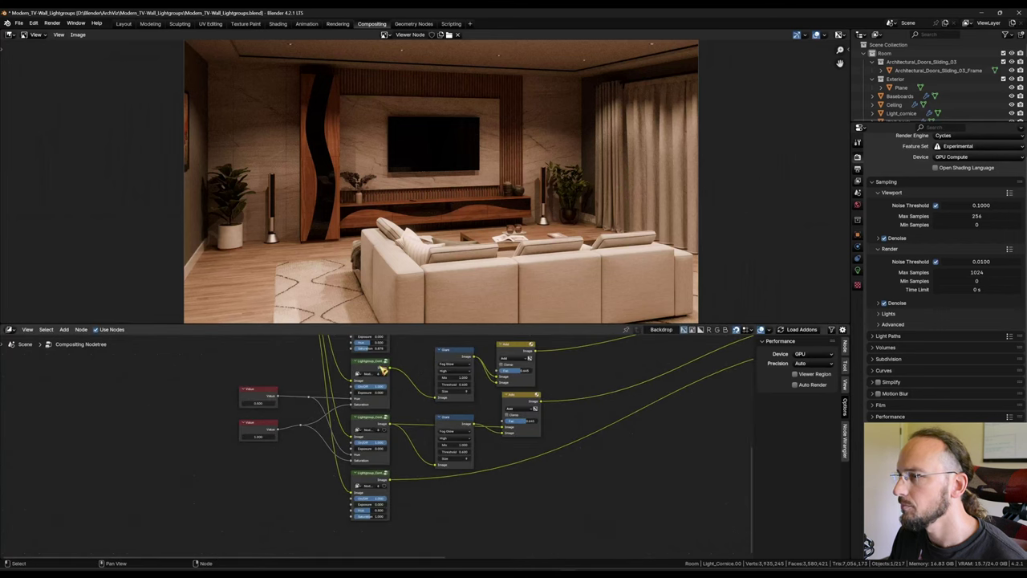
# Step: Duplicate the Glare and Add pair for the In-Cabinet pass and link it between its control node and the last mix node
pyautogui.scroll(-3, 476, 417)
pyautogui.hotkey('shift', 'd')
pyautogui.rightClick(485, 433)
pyautogui.press('g')
pyautogui.click(522, 509)
pyautogui.moveTo(445, 507); pyautogui.dragTo(408, 471)
pyautogui.moveTo(482, 461); pyautogui.dragTo(201, 525, button='middle')
pyautogui.moveTo(246, 522); pyautogui.dragTo(526, 418)
# Step: Preview the Lightcornice Glare node in the Viewer and lower its Threshold
pyautogui.scroll(8, 191, 533)
pyautogui.moveTo(191, 534); pyautogui.dragTo(401, 454, button='middle')
pyautogui.scroll(-6, 401, 454)
pyautogui.moveTo(377, 337); pyautogui.dragTo(409, 436, button='middle')
pyautogui.click(412, 433)
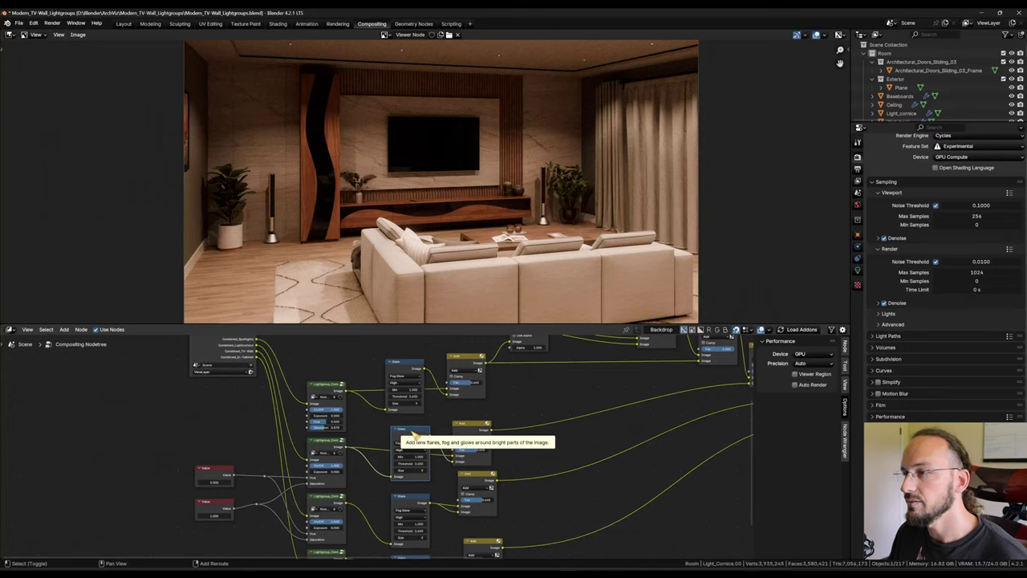
pyautogui.keyDown('ctrl'); pyautogui.keyDown('shift'); pyautogui.click(413, 438); pyautogui.keyUp('shift'); pyautogui.keyUp('ctrl')
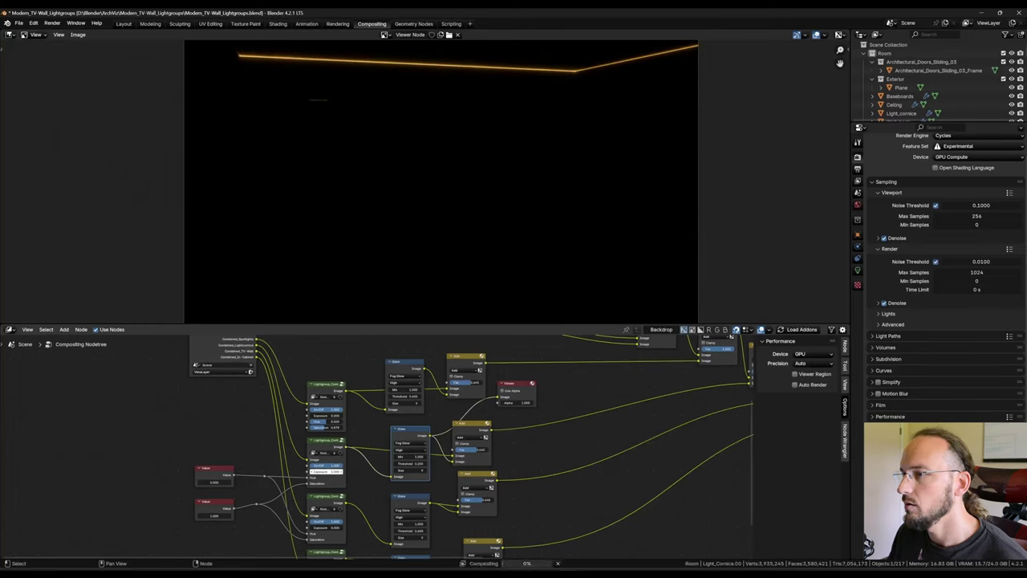
pyautogui.moveTo(412, 464)
pyautogui.mouseDown()
pyautogui.moveTo(393, 463)
pyautogui.moveTo(403, 464)
pyautogui.mouseUp()
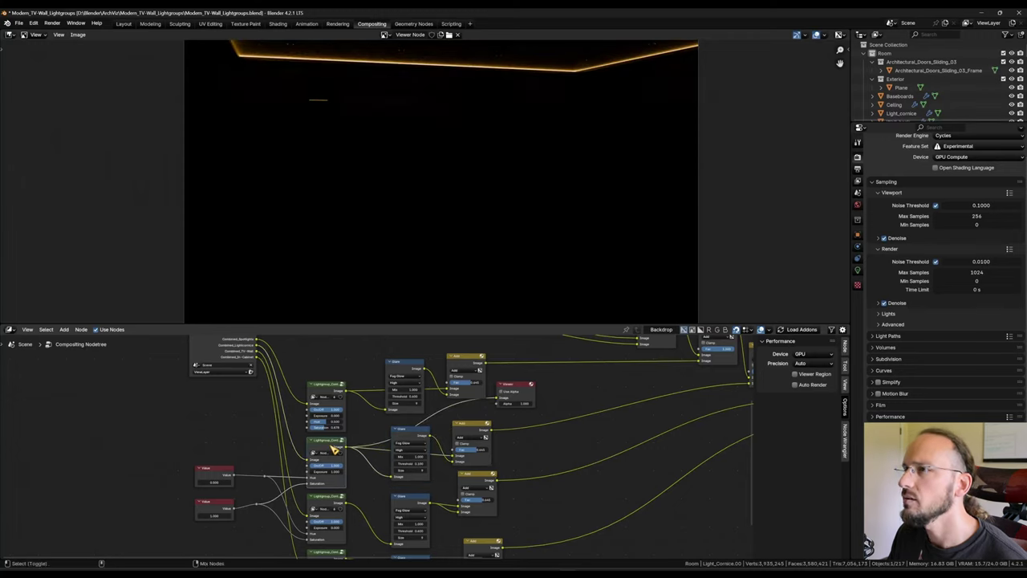
# Step: Raise the Lightcornice control node's Exposure and adjust the Fac of its Add node while previewing the combined glow
pyautogui.moveTo(325, 471); pyautogui.dragTo(325, 472)
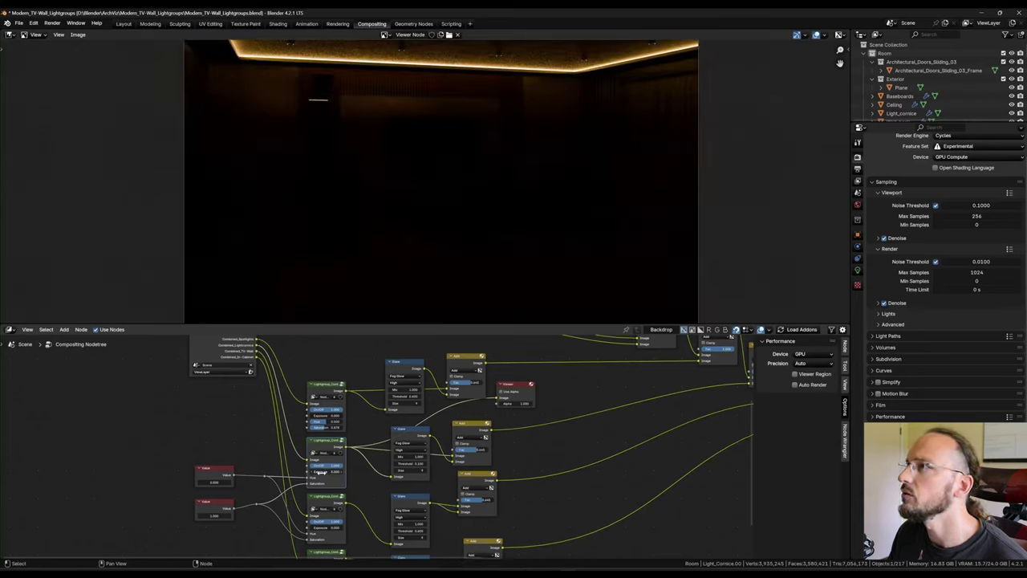
pyautogui.keyDown('ctrl'); pyautogui.keyDown('shift'); pyautogui.click(480, 430); pyautogui.keyUp('shift'); pyautogui.keyUp('ctrl')
pyautogui.moveTo(470, 448); pyautogui.dragTo(477, 452)
# Step: Preview the TV-Wall Glare, lower its Threshold, raise the TV-Wall Exposure and adjust the Fac of its Add node
pyautogui.scroll(-4, 479, 453)
pyautogui.moveTo(434, 508); pyautogui.dragTo(469, 430, button='middle')
pyautogui.scroll(5, 469, 431)
pyautogui.keyDown('ctrl'); pyautogui.keyDown('shift'); pyautogui.click(470, 430); pyautogui.keyUp('shift'); pyautogui.keyUp('ctrl')
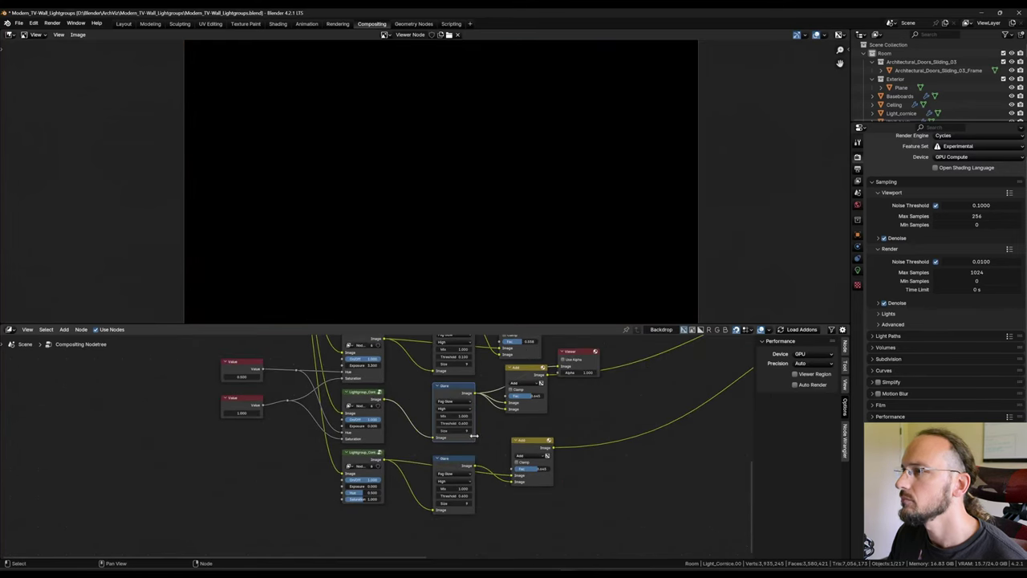
pyautogui.moveTo(461, 423); pyautogui.dragTo(461, 423)
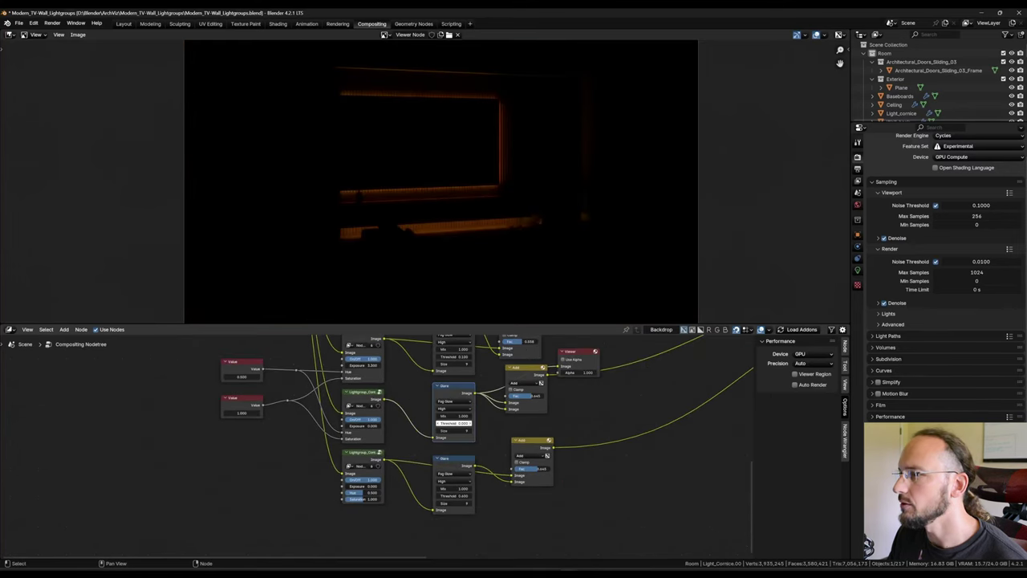
pyautogui.moveTo(362, 426); pyautogui.dragTo(363, 425)
pyautogui.moveTo(529, 395); pyautogui.dragTo(532, 395)
# Step: Preview the In-Cabinet Glare, lower its Threshold and adjust the Fac of its Add node
pyautogui.scroll(-1, 607, 455)
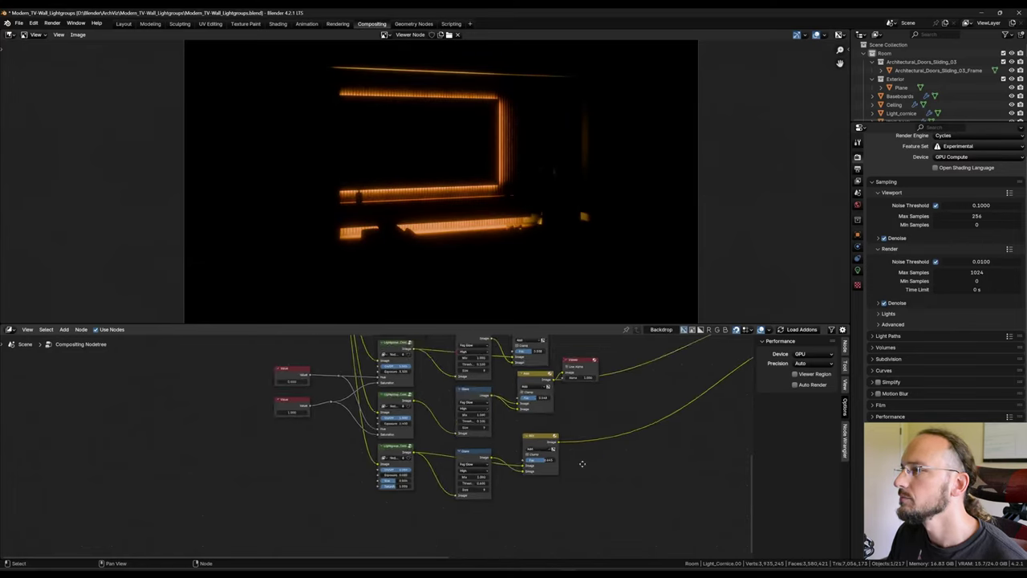
pyautogui.moveTo(605, 459); pyautogui.dragTo(496, 456, button='middle')
pyautogui.keyDown('ctrl'); pyautogui.keyDown('shift'); pyautogui.click(349, 462); pyautogui.keyUp('shift'); pyautogui.keyUp('ctrl')
pyautogui.moveTo(273, 480); pyautogui.dragTo(280, 480)
pyautogui.moveTo(348, 489); pyautogui.dragTo(337, 488)
pyautogui.moveTo(428, 464); pyautogui.dragTo(429, 464)
pyautogui.keyDown('ctrl'); pyautogui.keyDown('shift'); pyautogui.click(426, 445); pyautogui.keyUp('shift'); pyautogui.keyUp('ctrl')
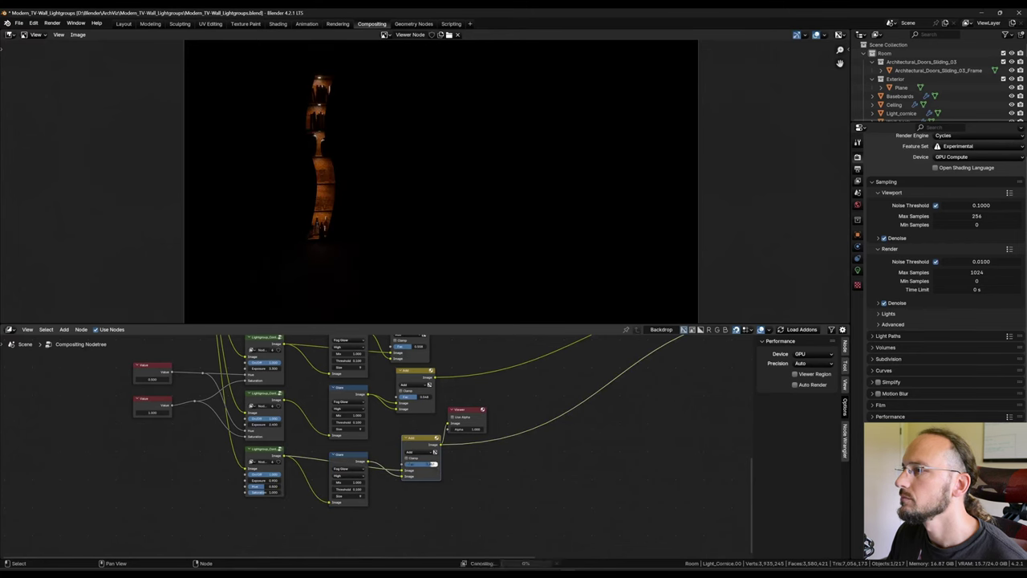
# Step: Preview the last Add node of the mix chain to examine the combined lighting with glare
pyautogui.scroll(-3, 513, 434)
pyautogui.moveTo(586, 385); pyautogui.dragTo(474, 457, button='middle')
pyautogui.keyDown('ctrl'); pyautogui.keyDown('shift'); pyautogui.click(583, 414); pyautogui.keyUp('shift'); pyautogui.keyUp('ctrl')
pyautogui.moveTo(586, 516); pyautogui.dragTo(666, 498, button='middle')
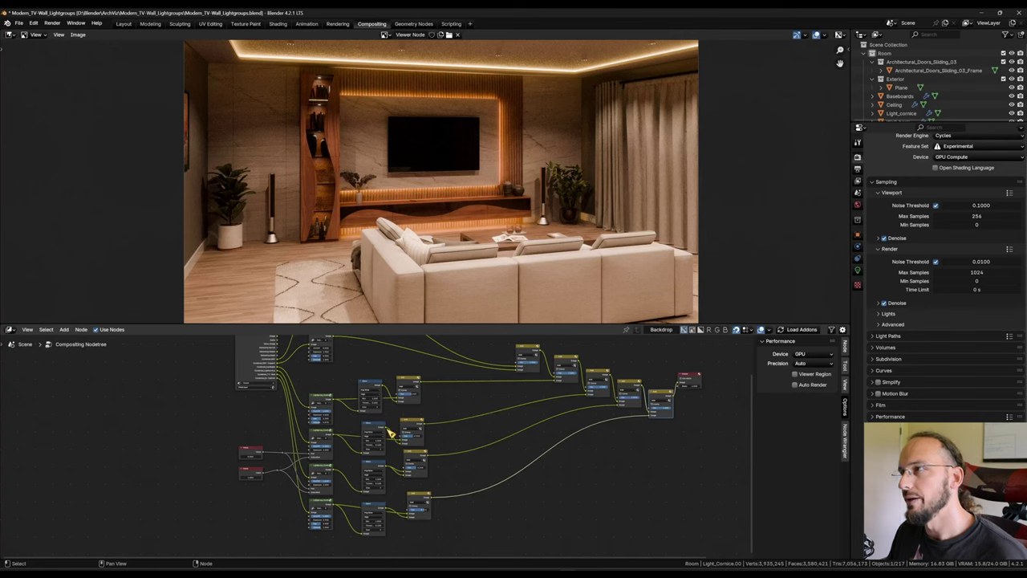
pyautogui.moveTo(391, 433); pyautogui.dragTo(431, 460, button='middle')
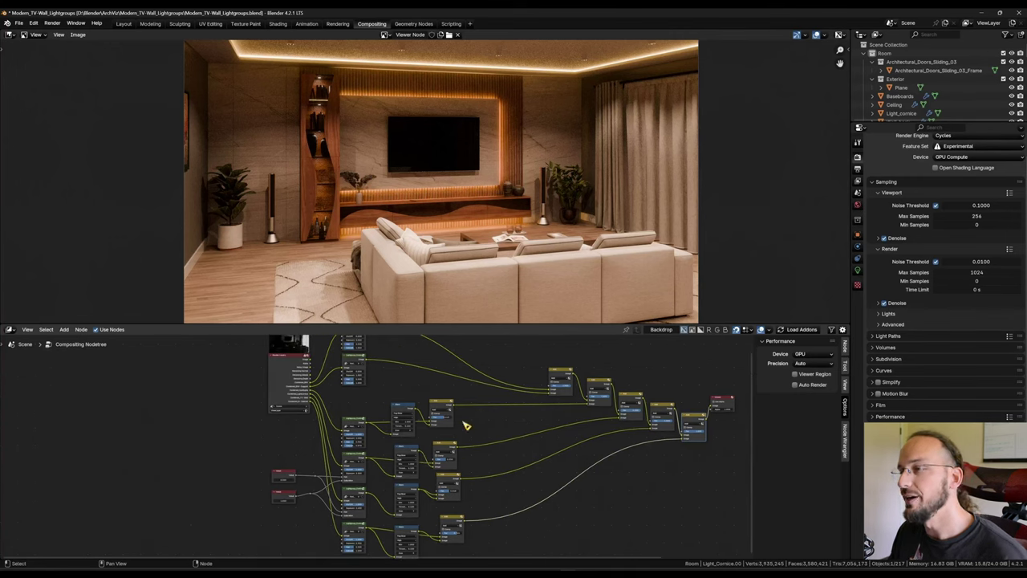
# Step: Move the first Add mix node next to the two environment control nodes
pyautogui.scroll(4, 591, 447)
pyautogui.moveTo(552, 394); pyautogui.dragTo(528, 379, button='middle')
pyautogui.scroll(-4, 498, 454)
pyautogui.scroll(3, 511, 411)
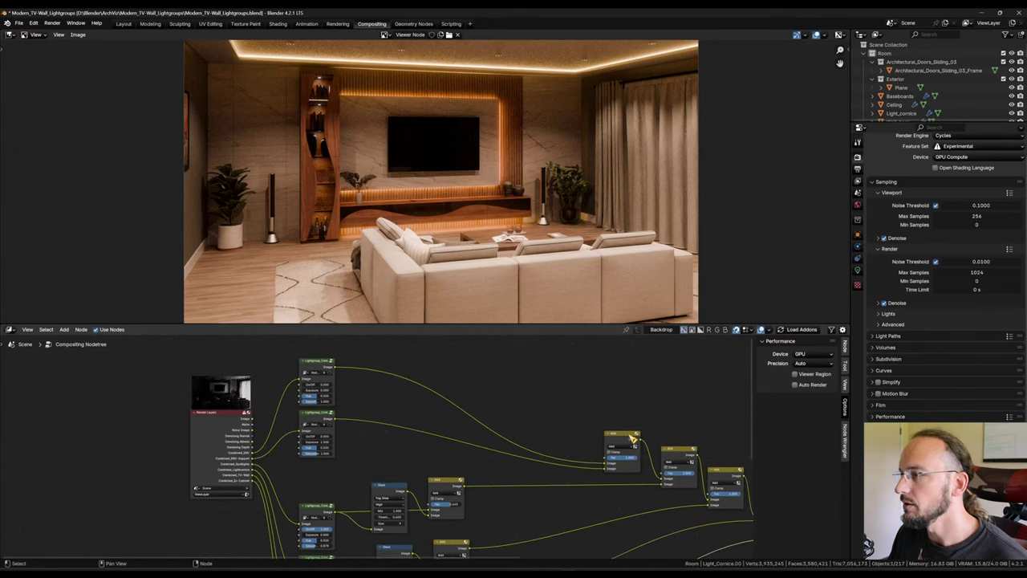
pyautogui.moveTo(627, 437); pyautogui.dragTo(387, 390)
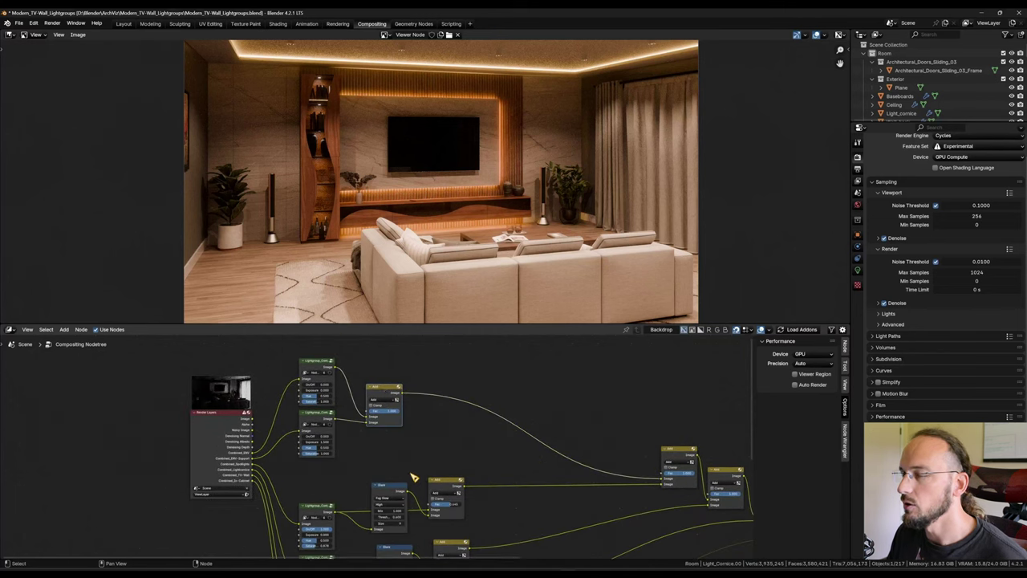
# Step: Turn off the Spotlights, Lightcornice and TV-Wall light groups so only the In-Cabinet light remains
pyautogui.scroll(-5, 410, 475)
pyautogui.moveTo(399, 498); pyautogui.dragTo(463, 427, button='middle')
pyautogui.scroll(-1, 463, 427)
pyautogui.moveTo(423, 431); pyautogui.dragTo(409, 527)
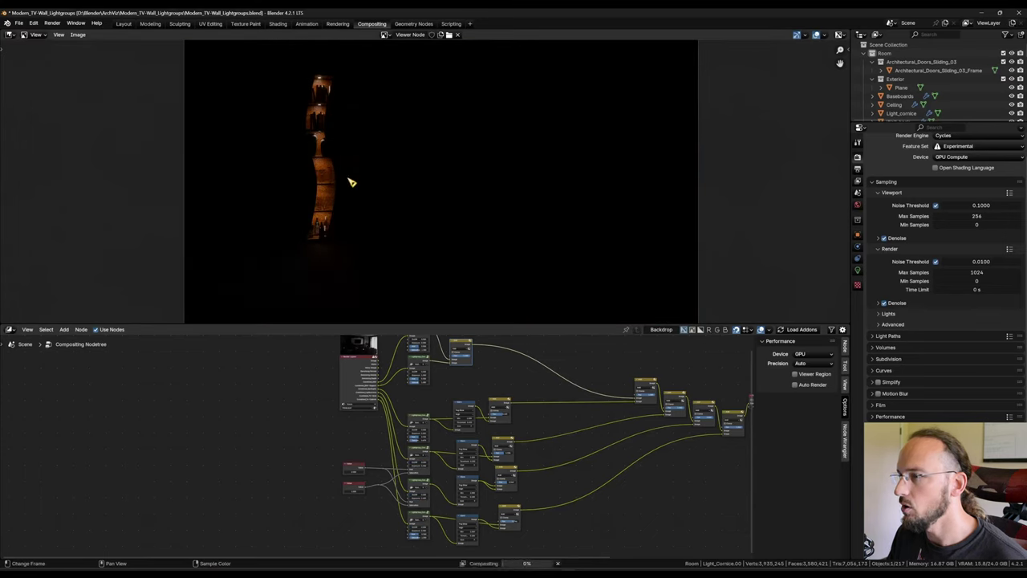
# Step: Turn on both environment light groups by setting On/Off to 1.000 in their two Lightgroup control nodes
pyautogui.scroll(4, 415, 399)
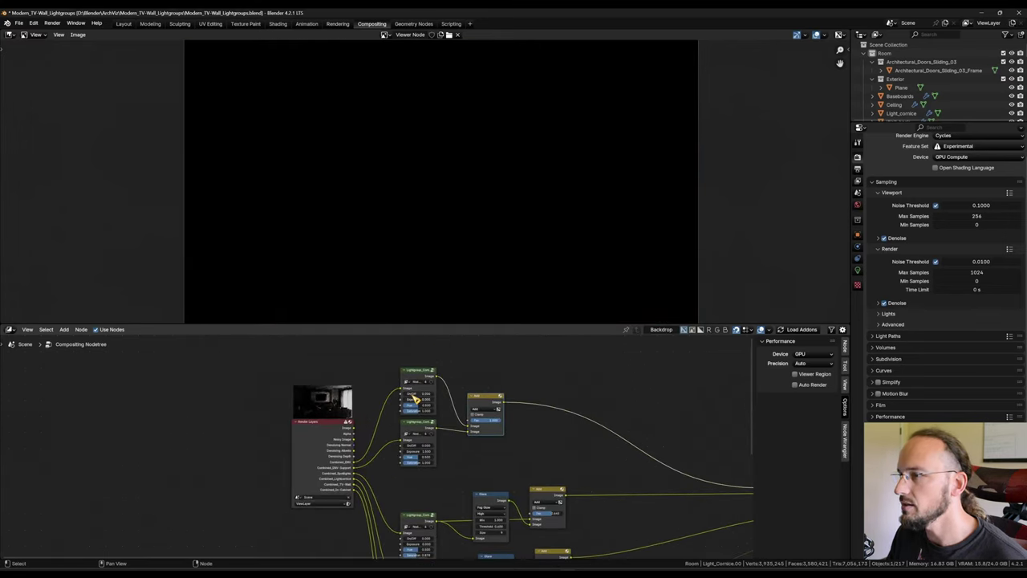
pyautogui.click(415, 394)
pyautogui.click(415, 446)
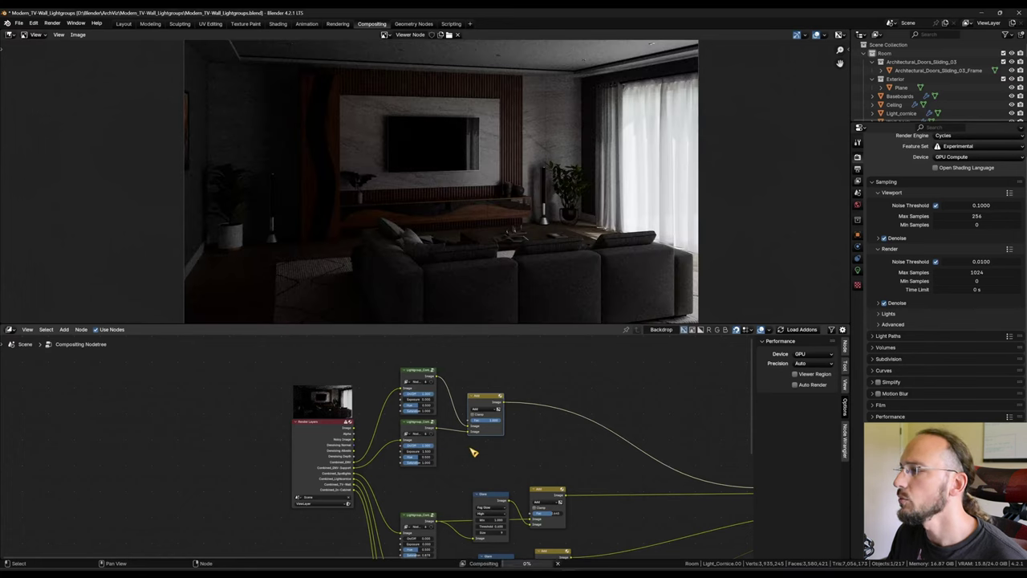
pyautogui.moveTo(980, 506); pyautogui.dragTo(984, 507)
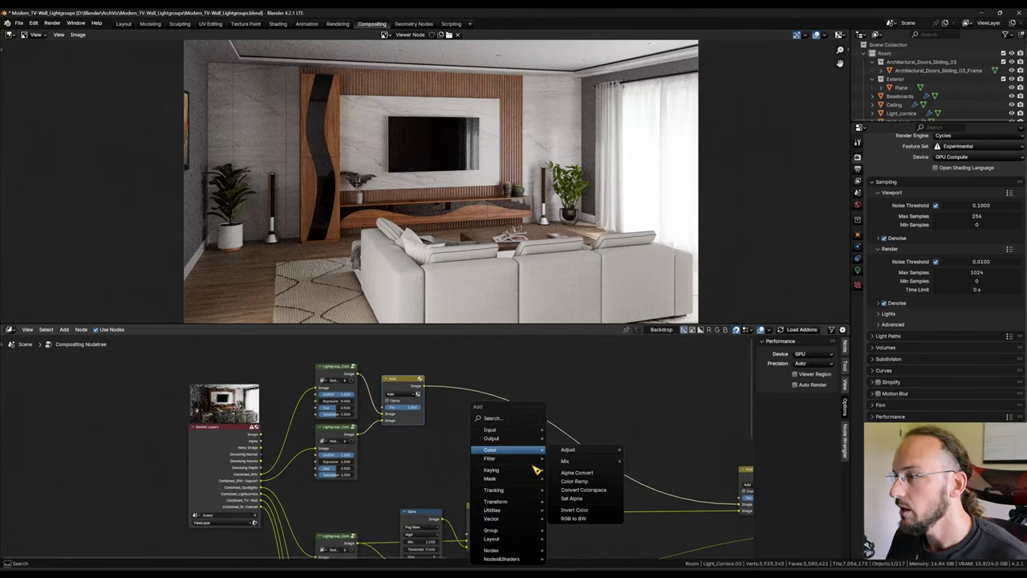
# Step: Insert a Color Balance node between the environment groups' Add node and the first Add node of the mix chain
pyautogui.write('color')
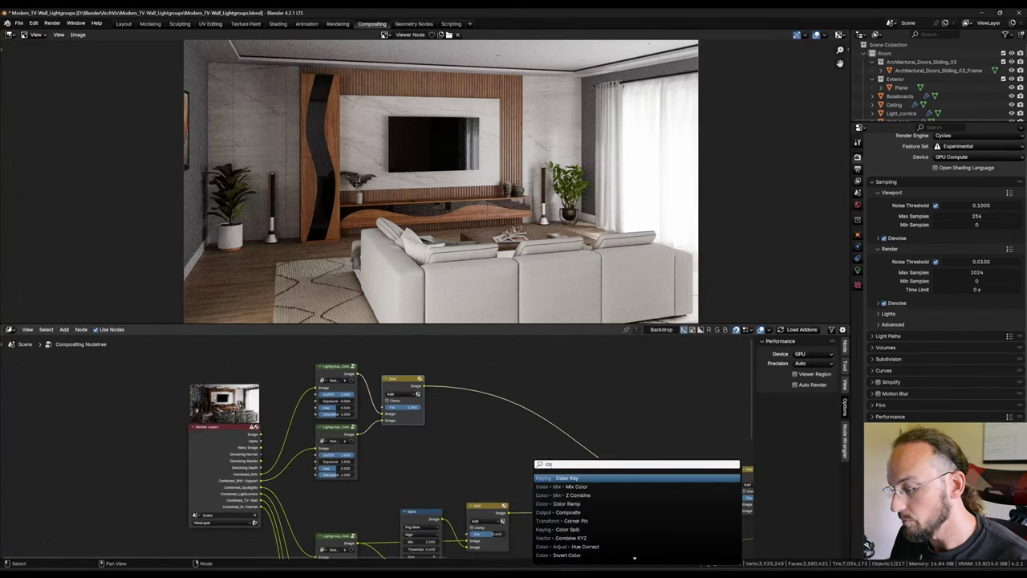
pyautogui.press('Down')
pyautogui.press('Down')
pyautogui.press('Down')
pyautogui.press('Down')
pyautogui.press('Down')
pyautogui.press('Down')
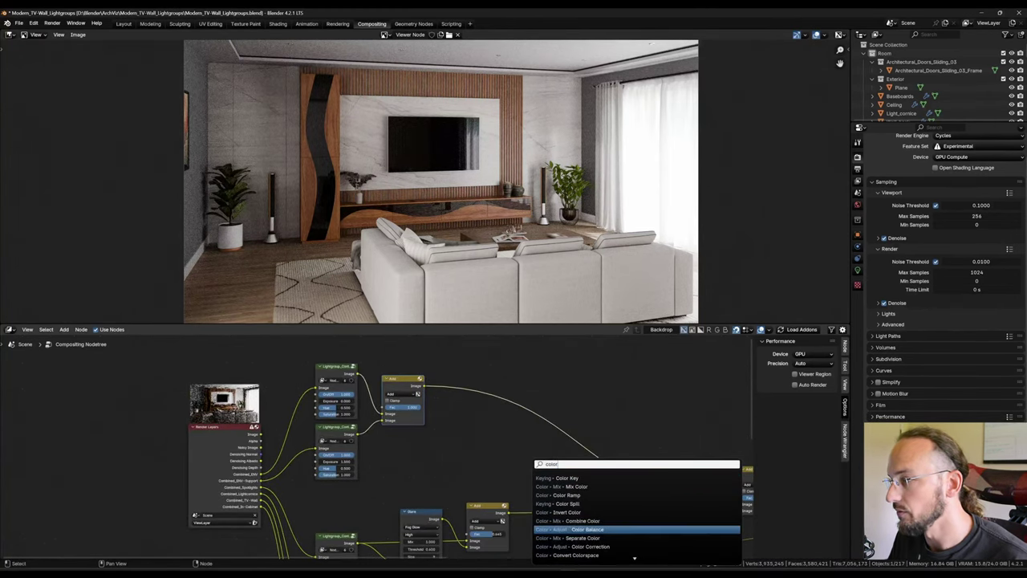
pyautogui.press('Return')
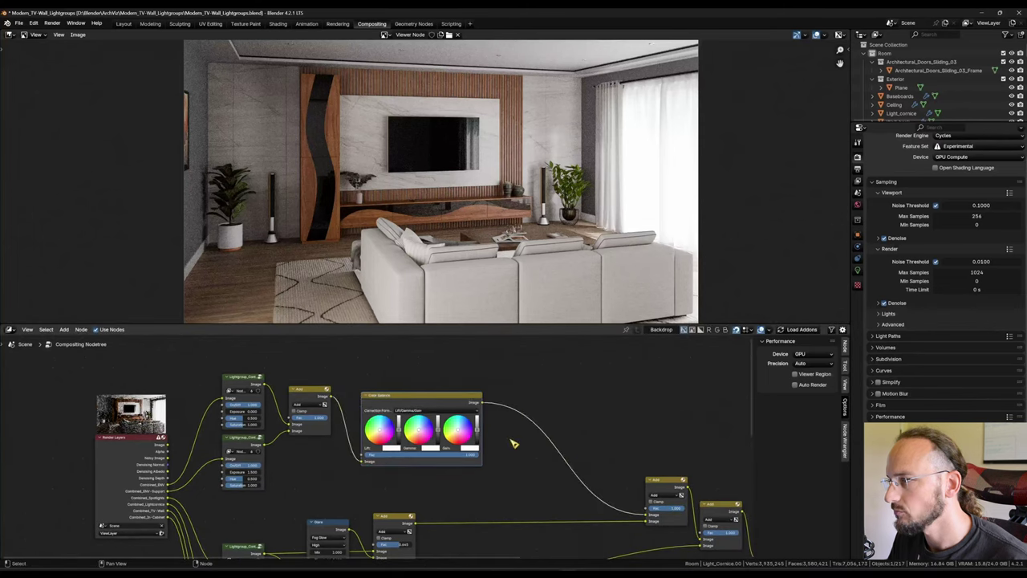
pyautogui.click(514, 438)
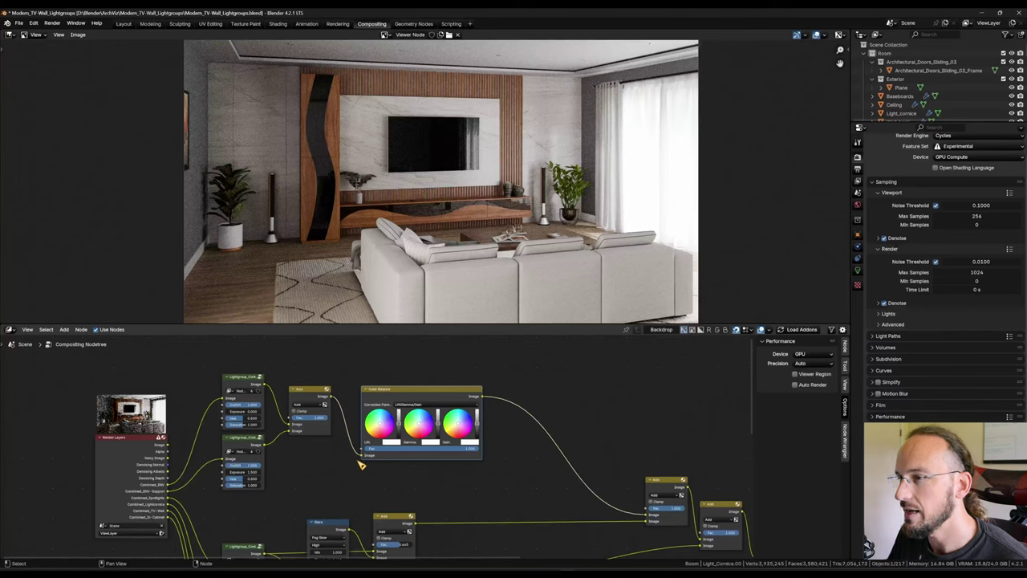
# Step: Tint the environment light slightly warmer with the Gamma and Gain colors of the Color Balance node
pyautogui.scroll(2, 449, 436)
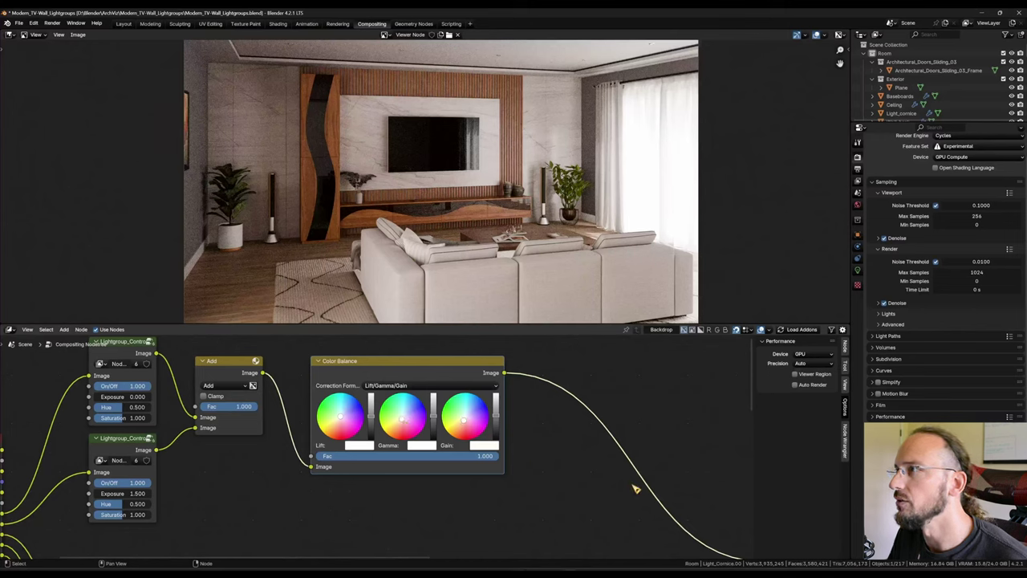
pyautogui.scroll(-2, 468, 482)
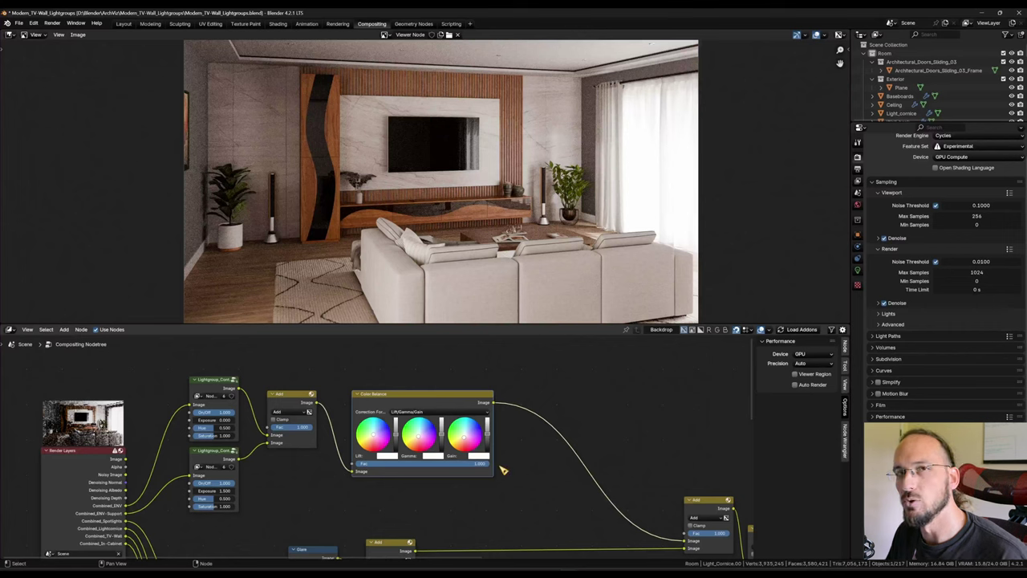
pyautogui.scroll(-5, 474, 470)
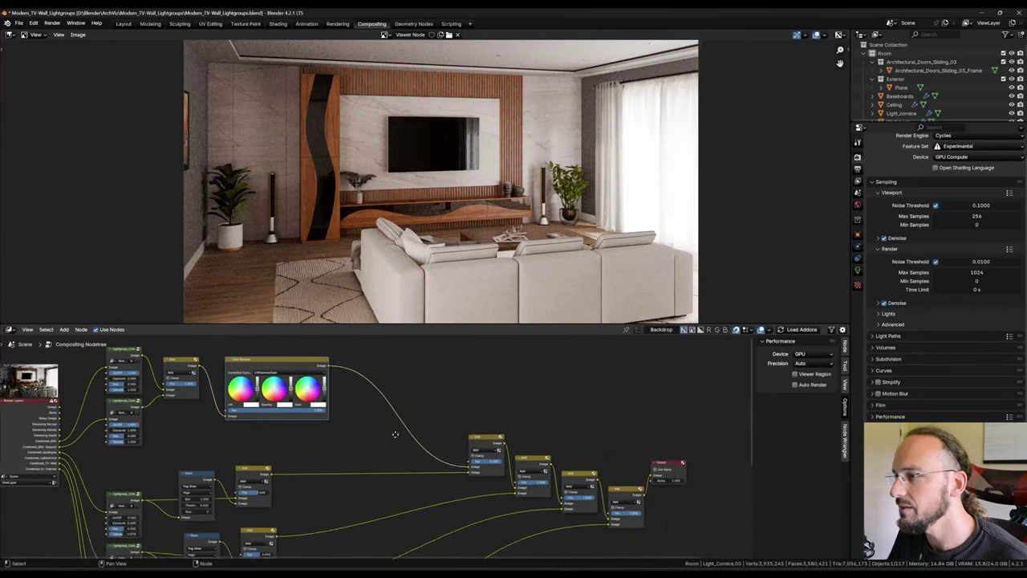
pyautogui.scroll(-2, 377, 481)
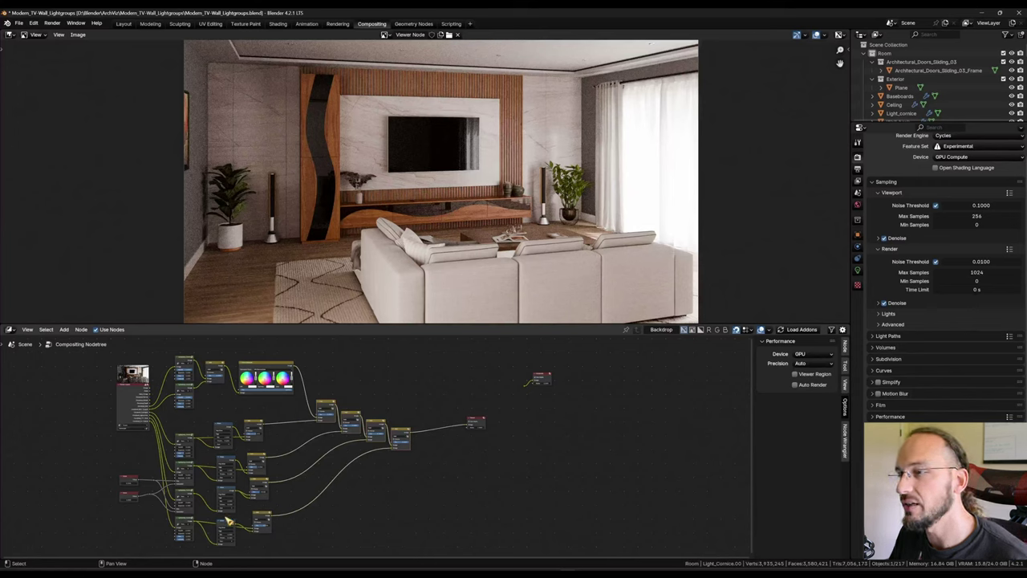
# Step: Move the Viewer node away from the mix chain and add a Denoise node fed by the last Add node's image
pyautogui.moveTo(456, 403); pyautogui.dragTo(531, 458)
pyautogui.moveTo(477, 424); pyautogui.dragTo(545, 414)
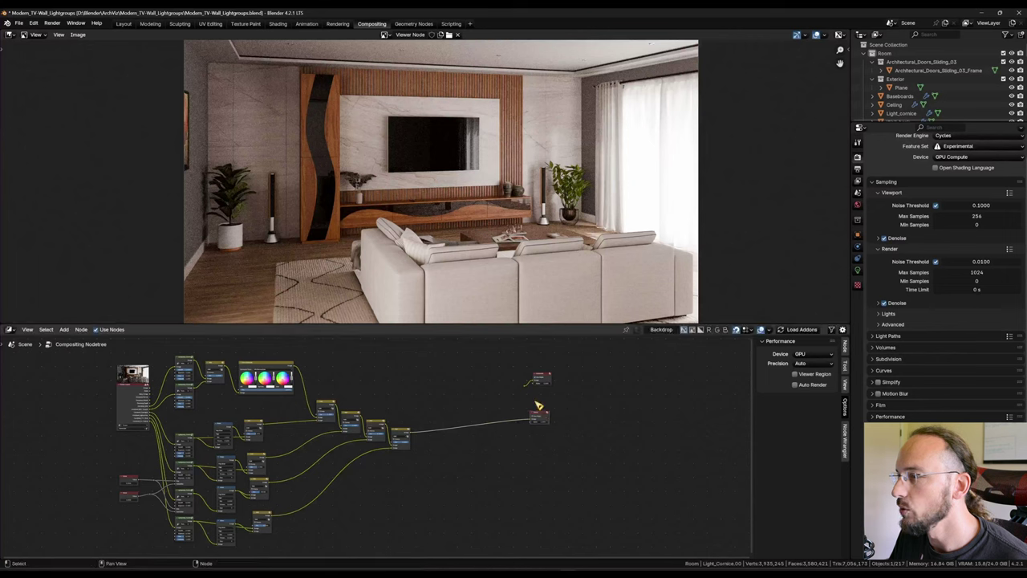
pyautogui.scroll(3, 441, 430)
pyautogui.hotkey('shift', 'a')
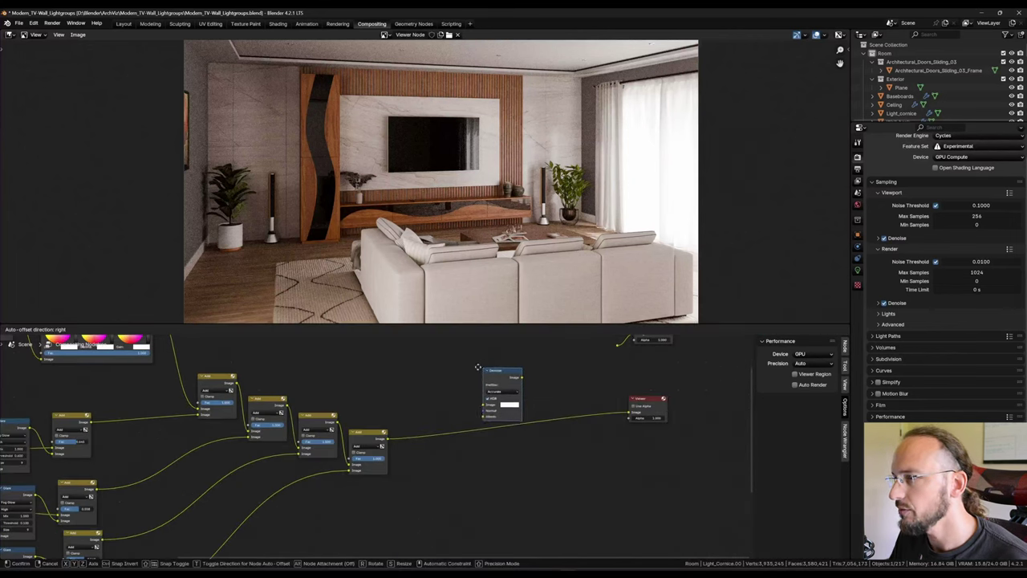
pyautogui.click(426, 381)
pyautogui.moveTo(386, 438); pyautogui.dragTo(438, 411)
# Step: Connect the Render Layers' Denoising Normal and Denoising Albedo outputs to the Denoise node and preview its result
pyautogui.moveTo(320, 397); pyautogui.dragTo(504, 373, button='middle')
pyautogui.scroll(-4, 452, 411)
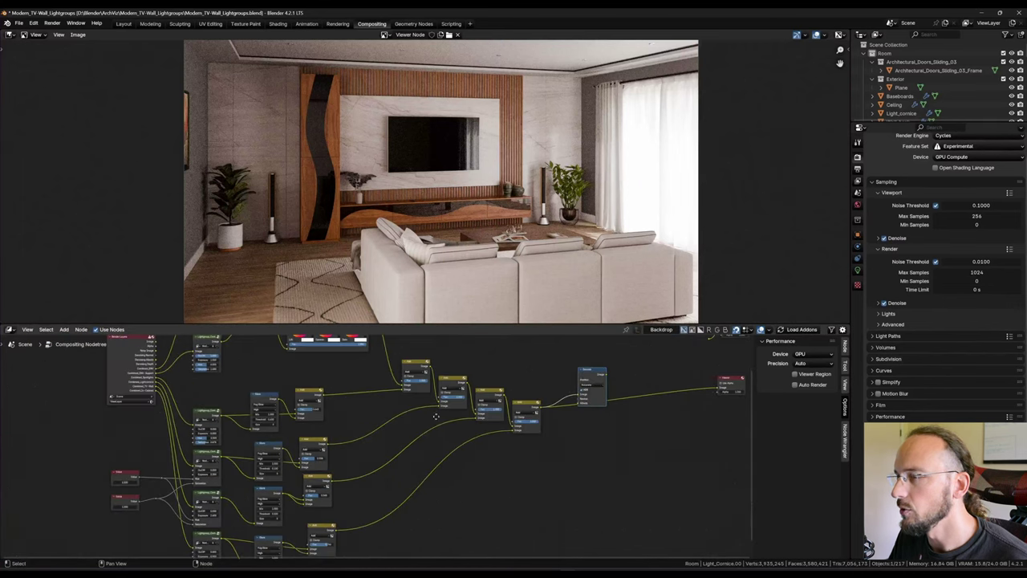
pyautogui.moveTo(443, 413); pyautogui.dragTo(391, 460, button='middle')
pyautogui.moveTo(105, 408); pyautogui.dragTo(431, 438)
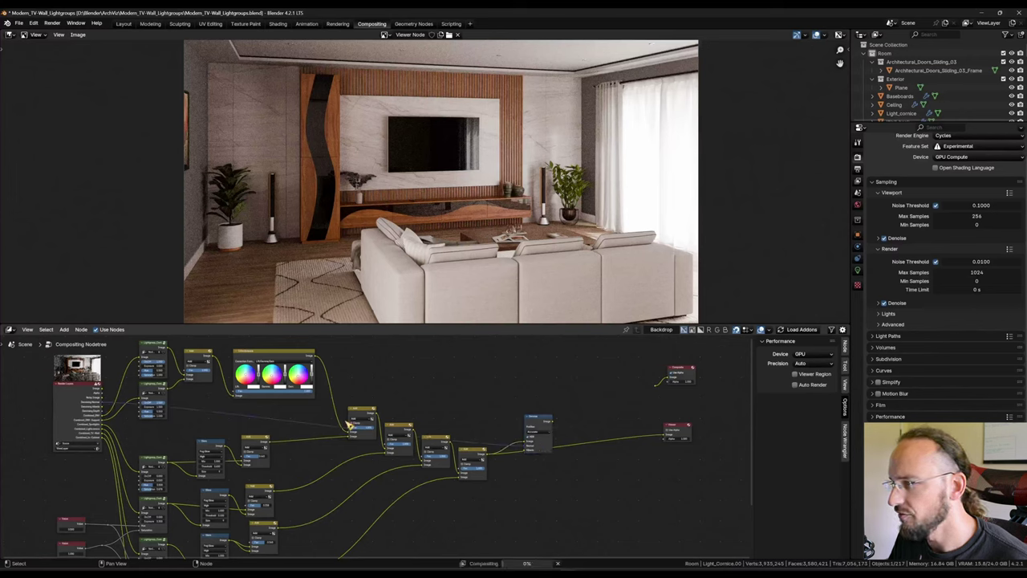
pyautogui.moveTo(103, 408); pyautogui.dragTo(525, 450)
pyautogui.keyDown('ctrl'); pyautogui.keyDown('shift'); pyautogui.click(542, 420); pyautogui.keyUp('shift'); pyautogui.keyUp('ctrl')
# Step: Move the Viewer and Composite nodes further right to make room after the Denoise node
pyautogui.moveTo(674, 427); pyautogui.dragTo(546, 439, button='middle')
pyautogui.moveTo(546, 439); pyautogui.dragTo(449, 412)
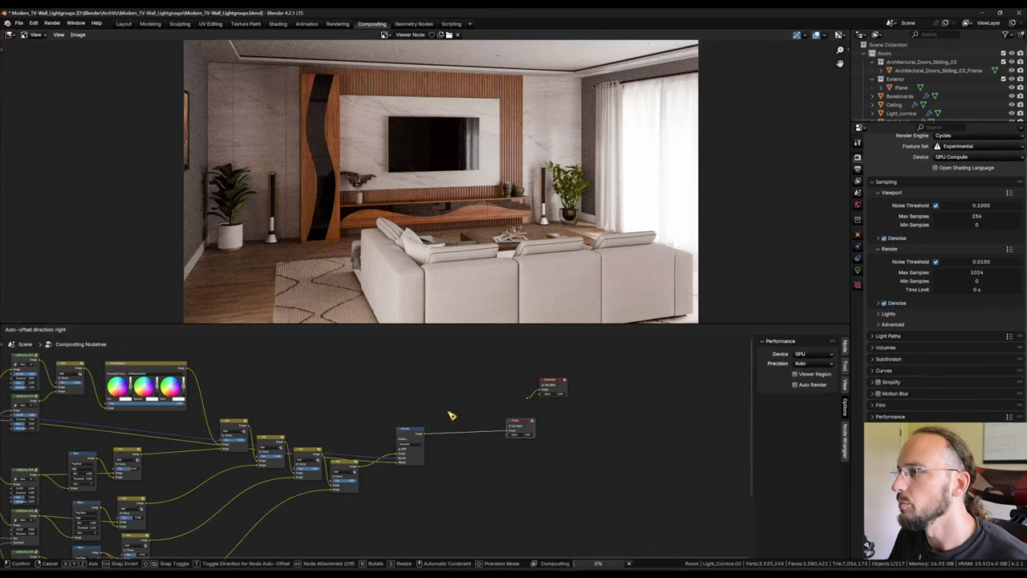
pyautogui.click(493, 407)
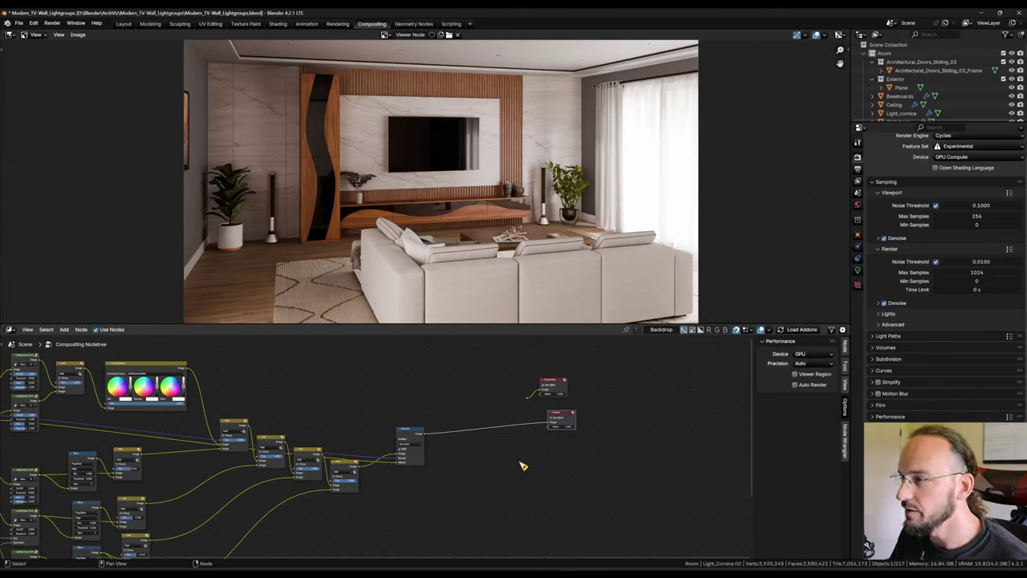
pyautogui.moveTo(514, 365); pyautogui.dragTo(629, 456)
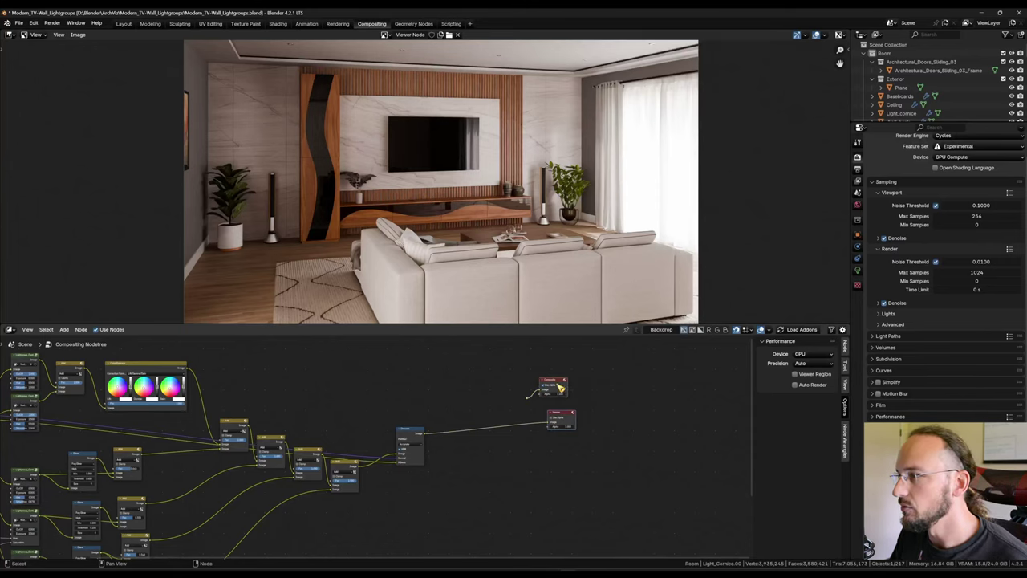
pyautogui.press('g')
pyautogui.click(711, 391)
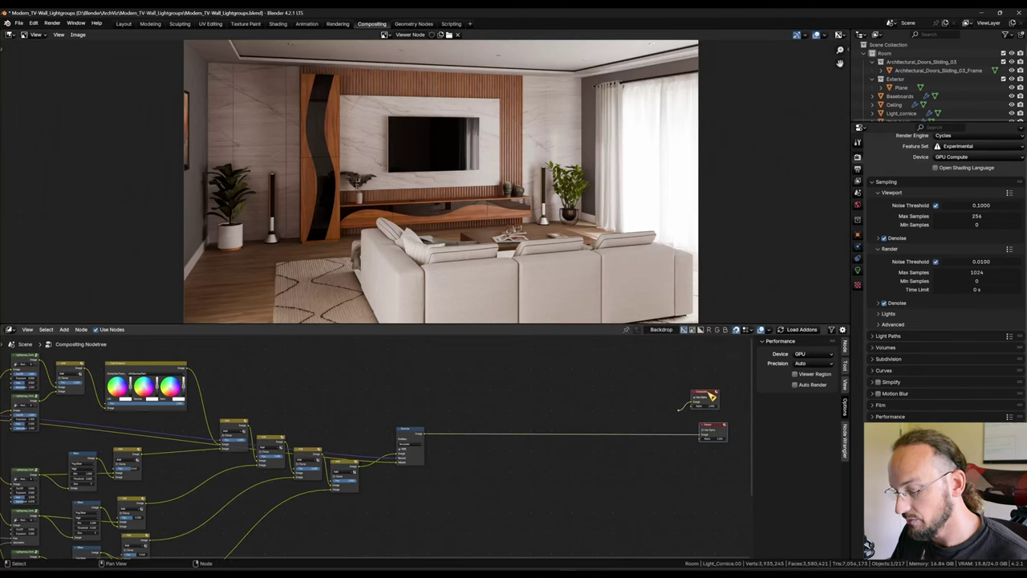
# Step: Hide the node editor's sidebar and place a Lens Distortion node above the link between Denoise and Viewer
pyautogui.press('n')
pyautogui.scroll(3, 596, 482)
pyautogui.moveTo(649, 447); pyautogui.dragTo(523, 458, button='middle')
pyautogui.scroll(-2, 585, 444)
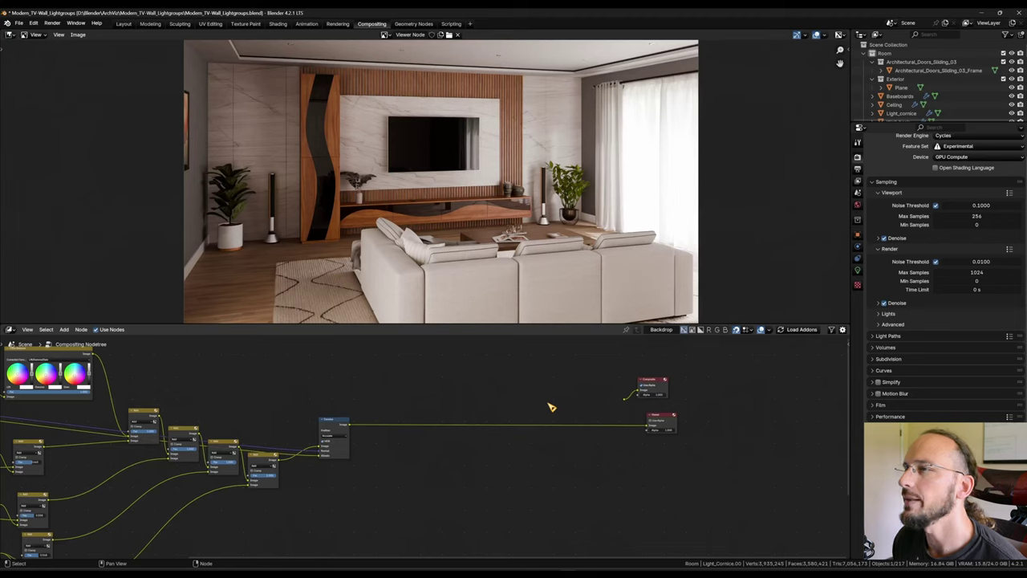
pyautogui.hotkey('shift', 'a')
pyautogui.moveTo(475, 471)
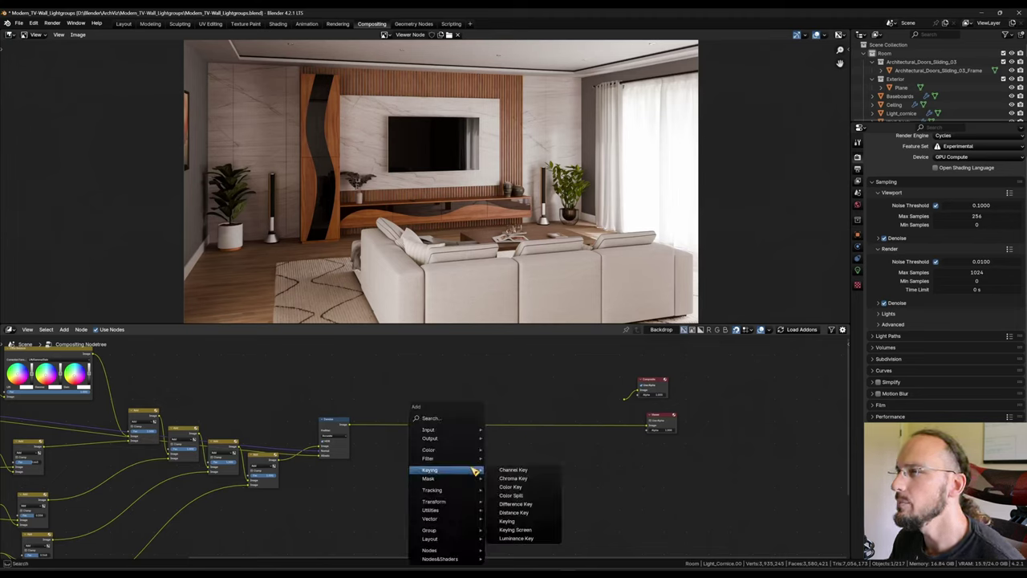
pyautogui.write('lens')
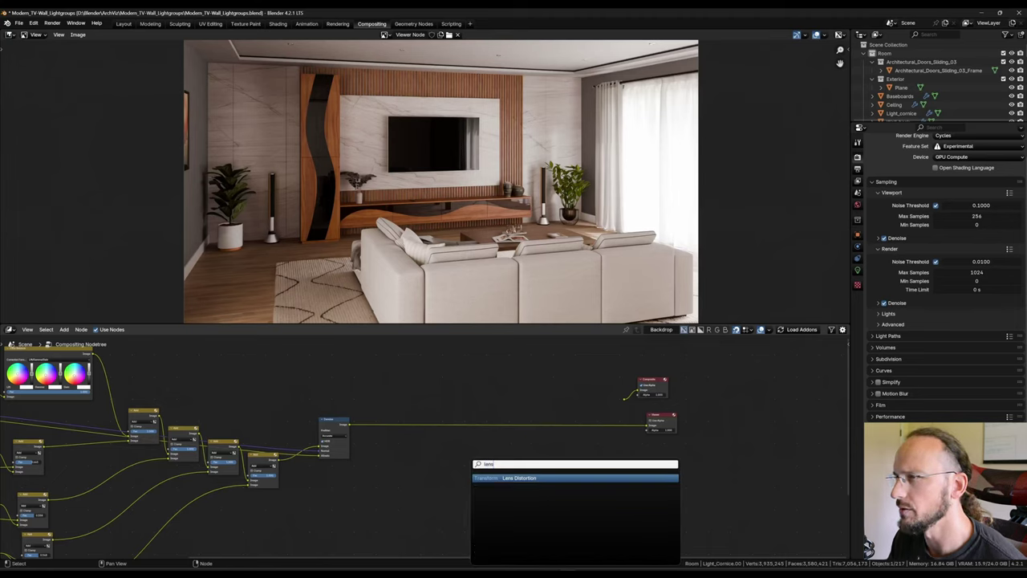
pyautogui.press('Return')
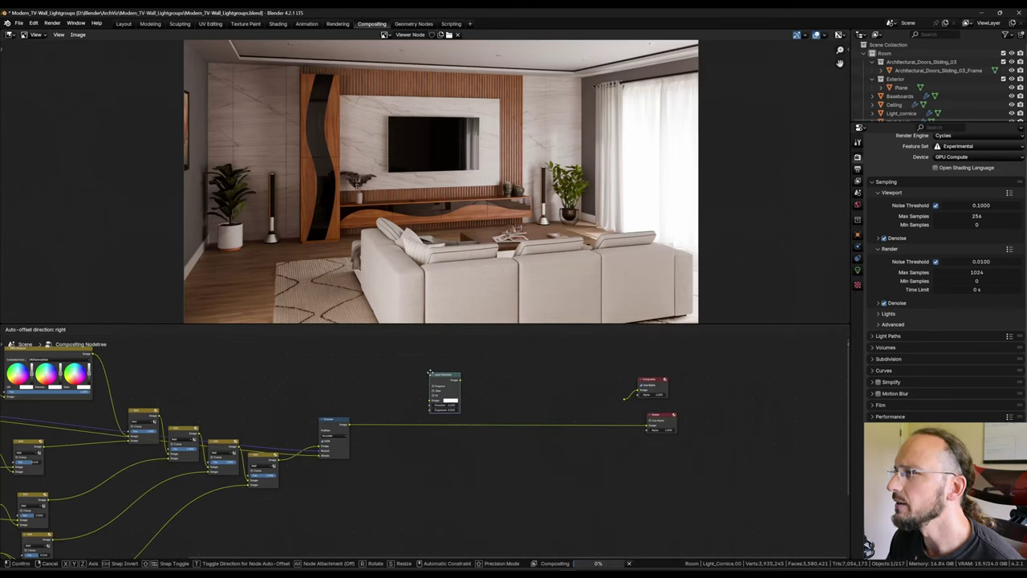
pyautogui.click(397, 368)
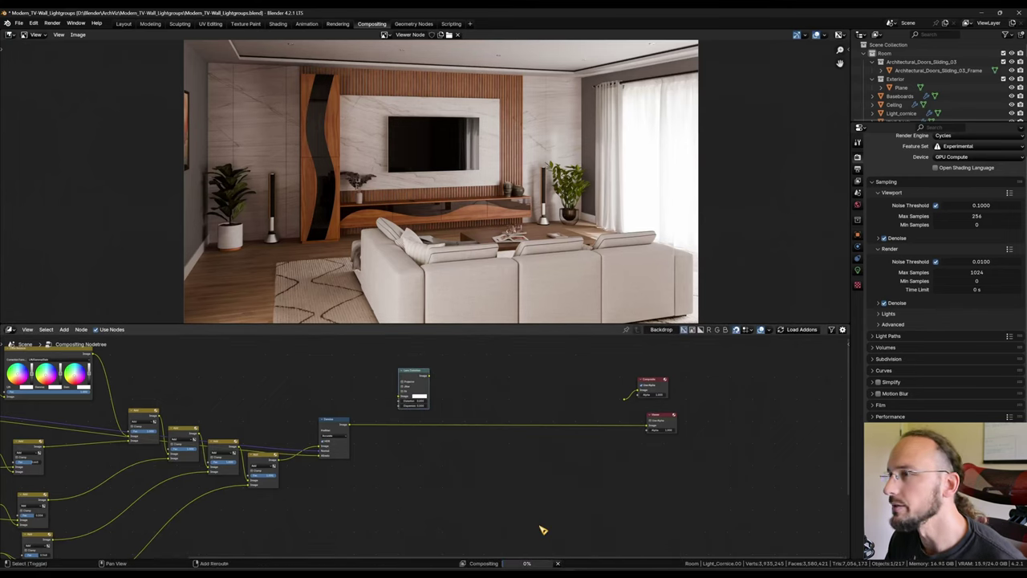
# Step: Add an Ellipse Mask node below the link between the Denoise and Viewer nodes
pyautogui.hotkey('shift', 'a')
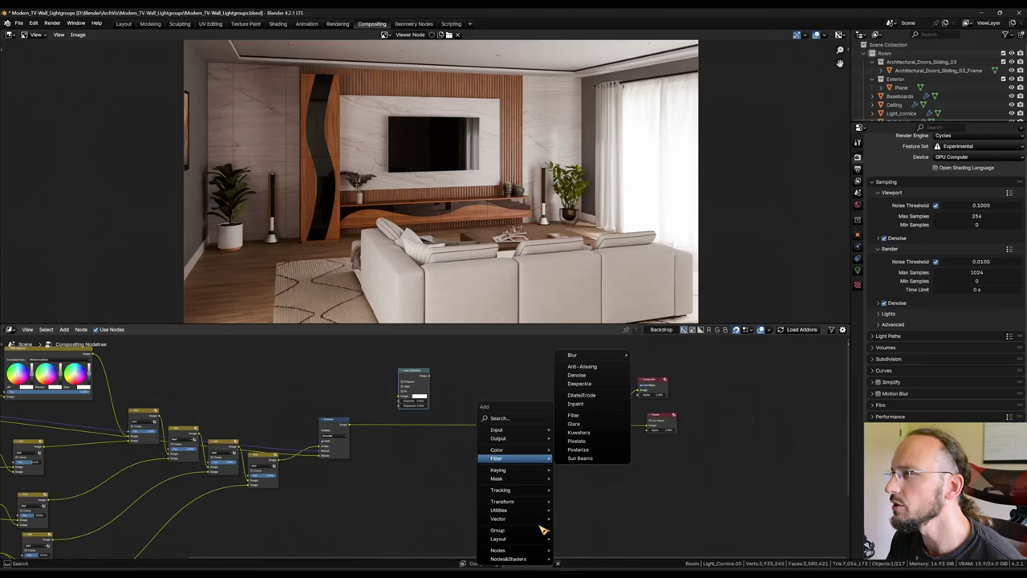
pyautogui.write('ellips')
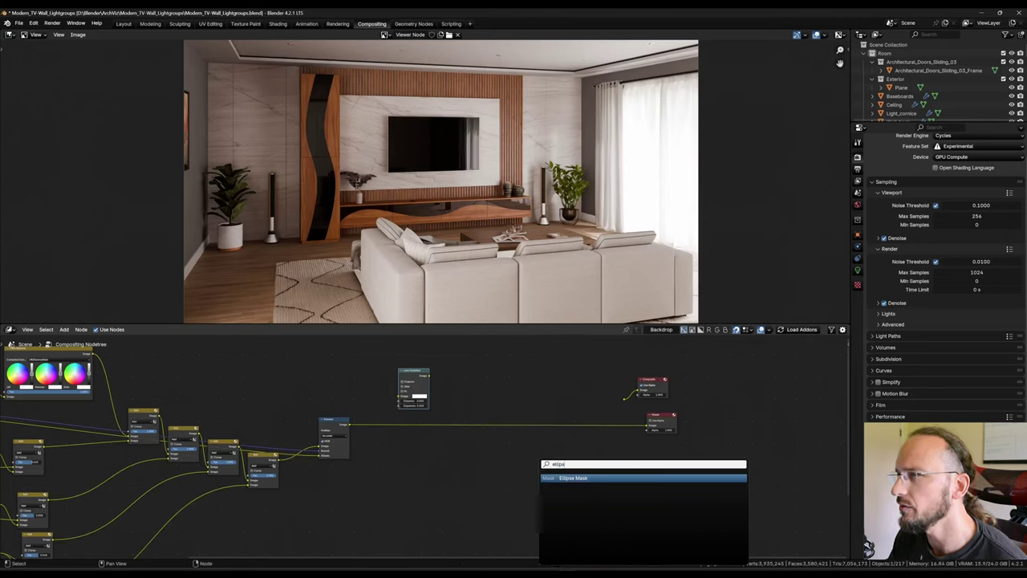
pyautogui.press('Return')
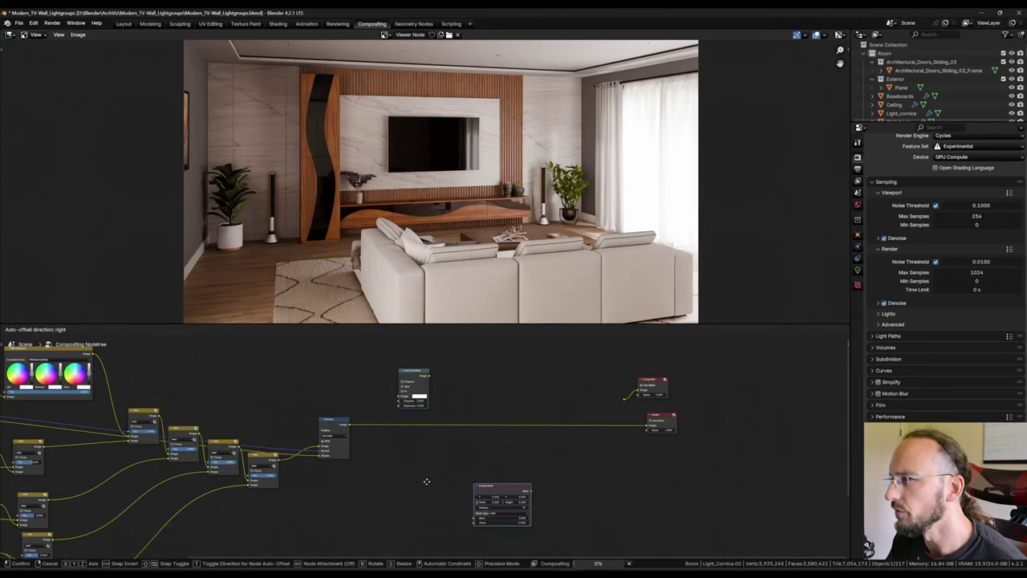
pyautogui.click(418, 485)
pyautogui.hotkey('shift', 'a')
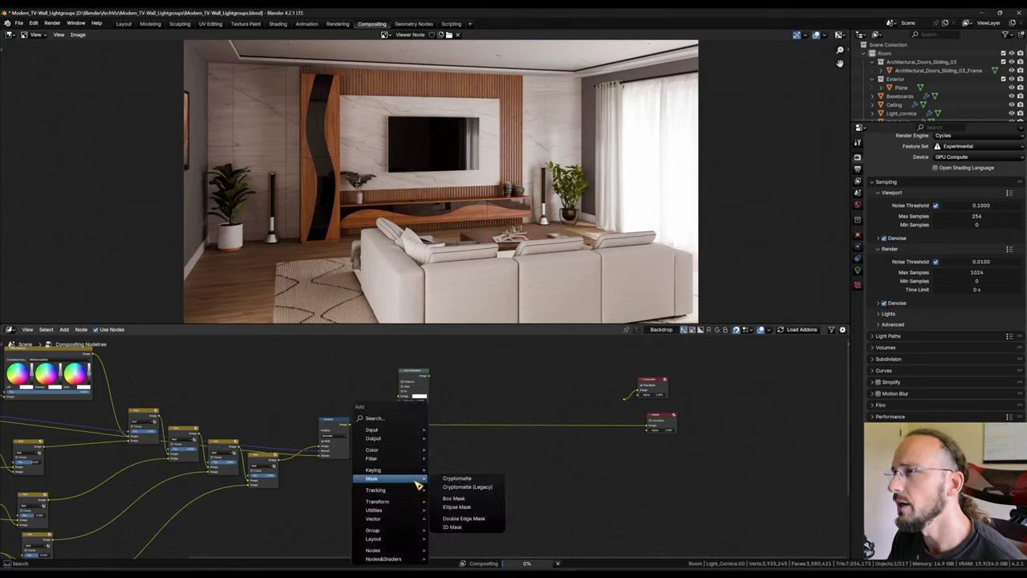
pyautogui.write('blur')
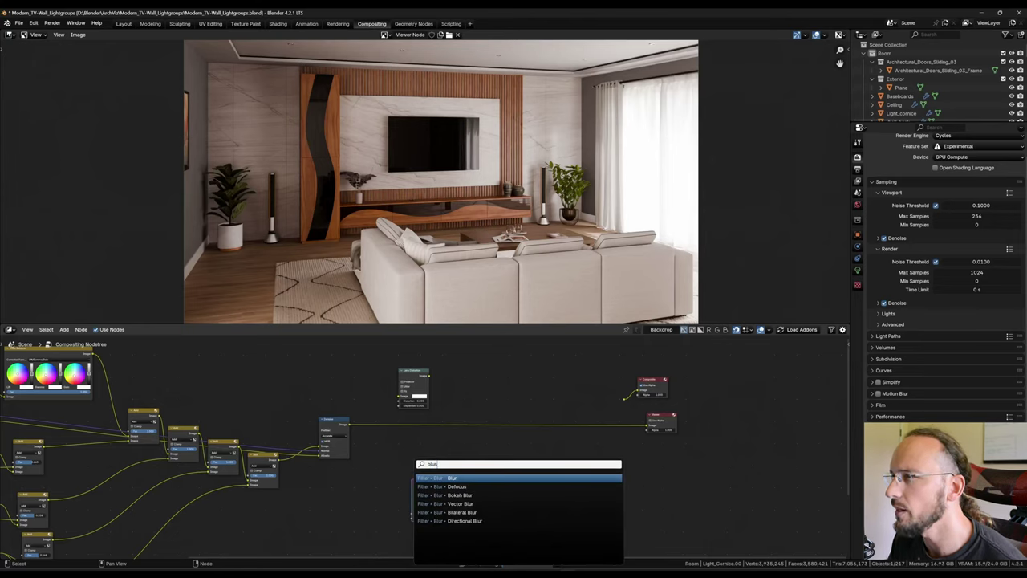
pyautogui.press('Escape')
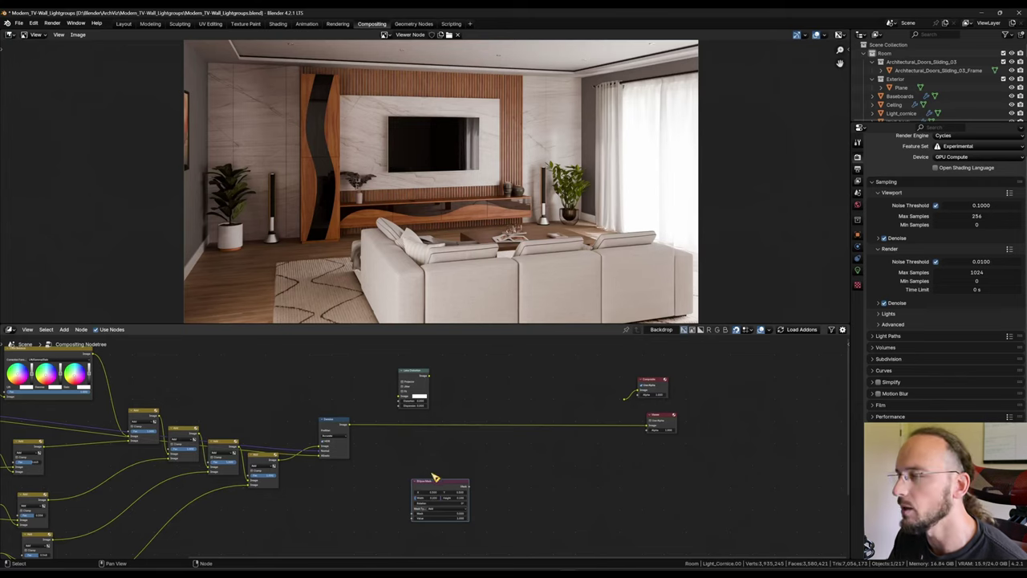
# Step: Add a Blur node to the right of the Ellipse Mask node
pyautogui.hotkey('shift', 'a')
pyautogui.moveTo(478, 493)
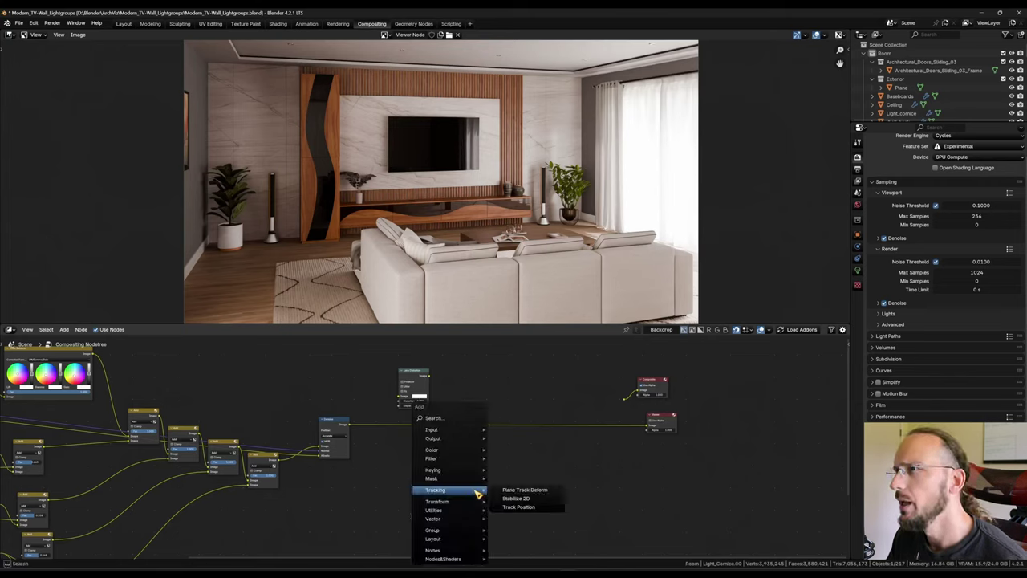
pyautogui.write('blur')
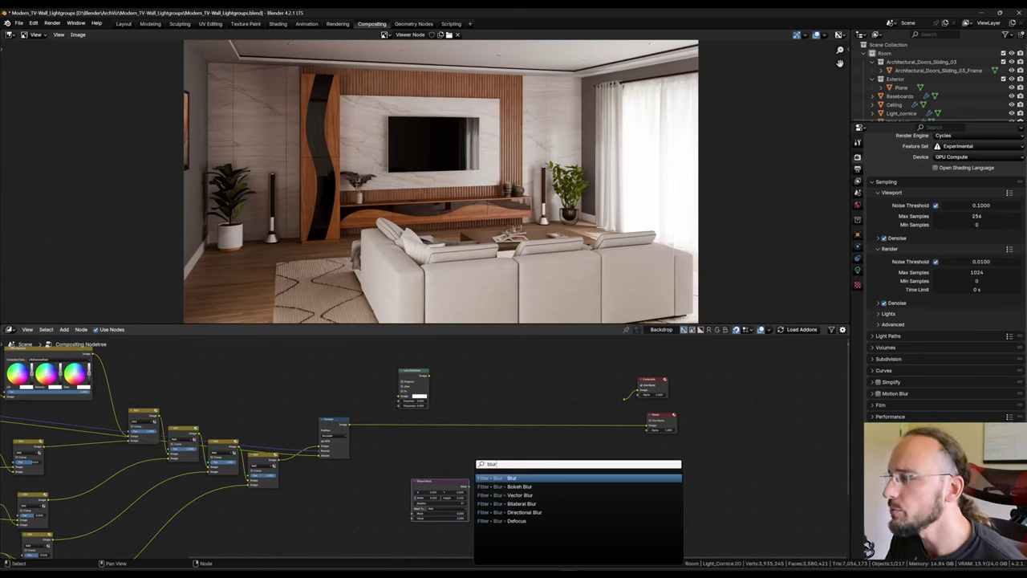
pyautogui.press('Return')
pyautogui.click(487, 462)
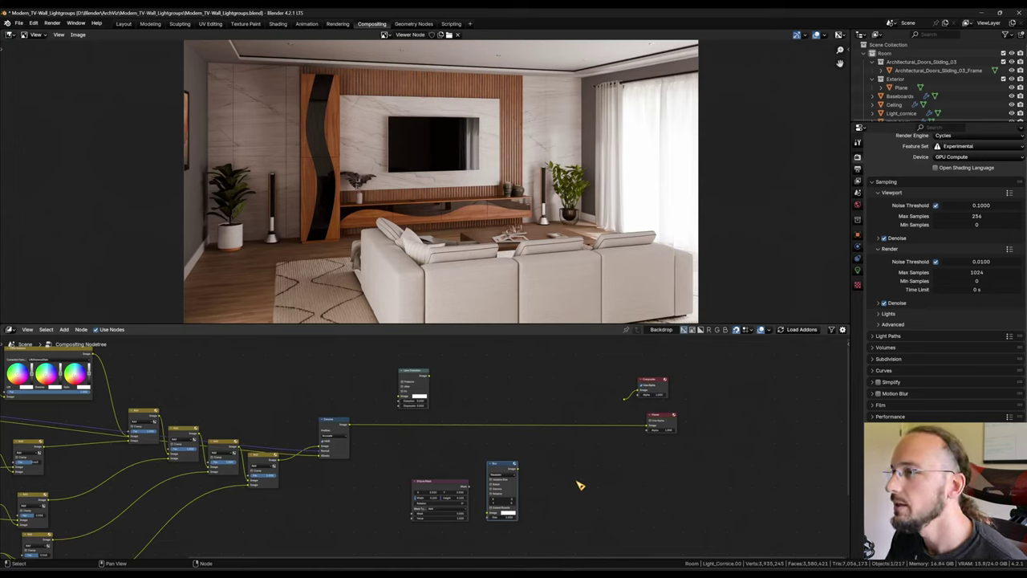
# Step: Add a Texture node to the right of the Blur node
pyautogui.hotkey('shift', 'a')
pyautogui.moveTo(555, 474)
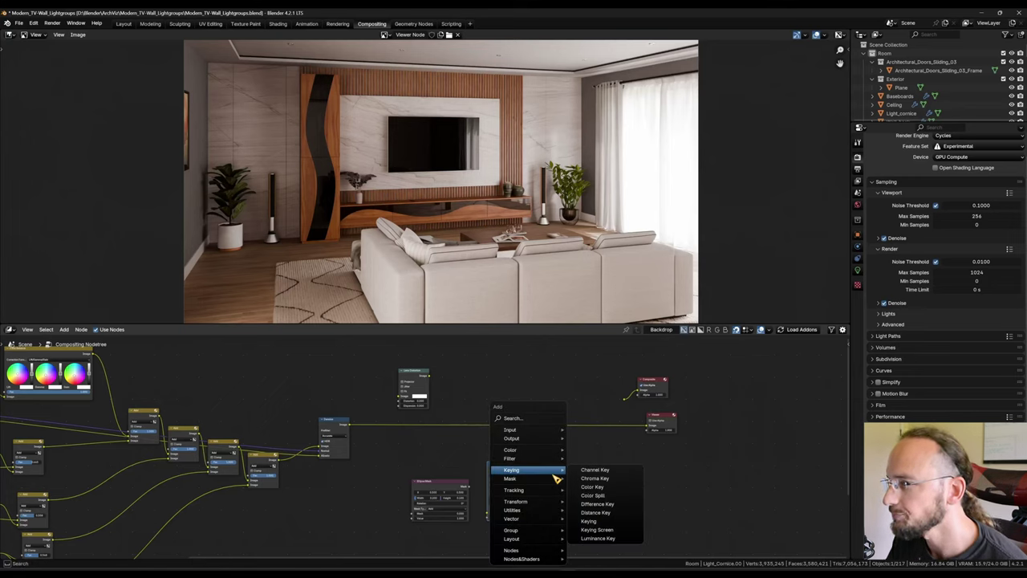
pyautogui.write('text')
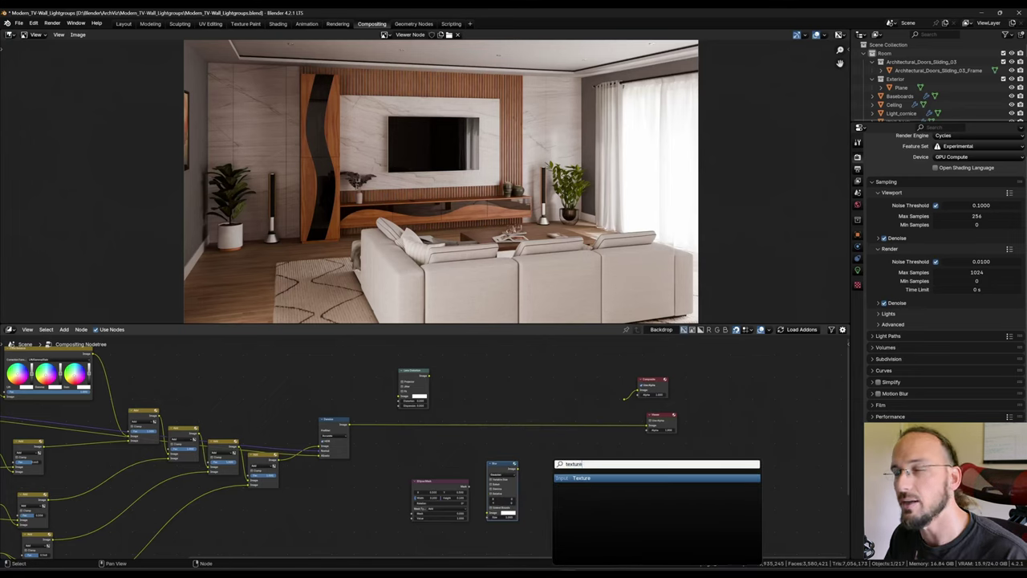
pyautogui.write('ure')
pyautogui.press('Return')
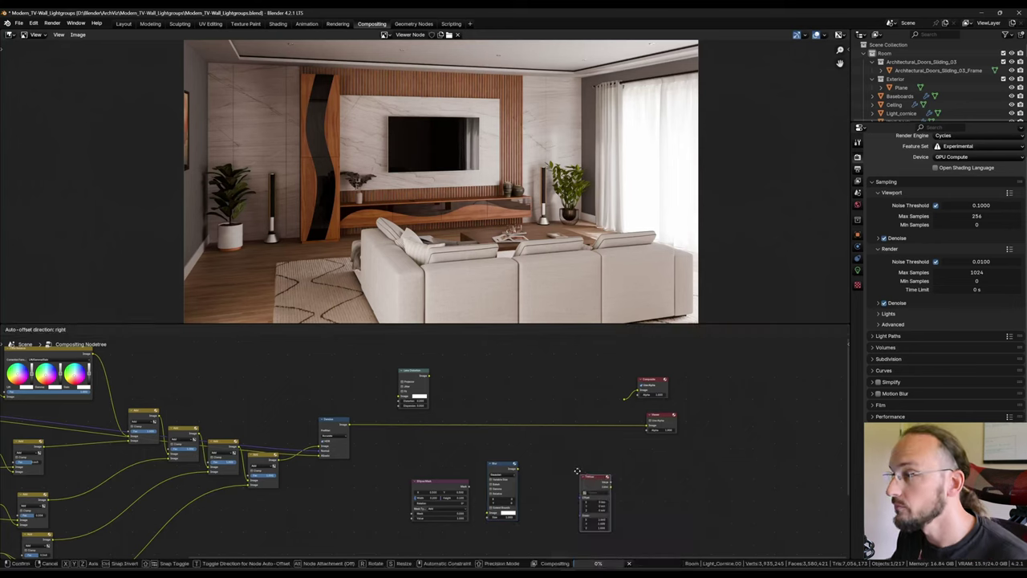
pyautogui.click(571, 467)
# Step: Add a Mix Color node beside the Lens Distortion node and place a duplicate of it further right
pyautogui.hotkey('shift', 'a')
pyautogui.moveTo(572, 505)
pyautogui.write('mix')
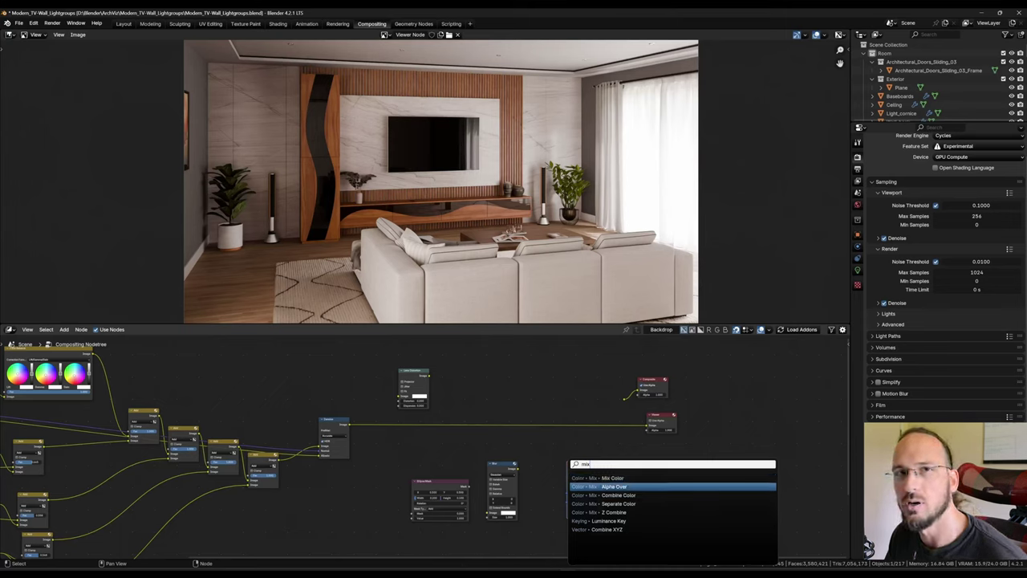
pyautogui.click(628, 478)
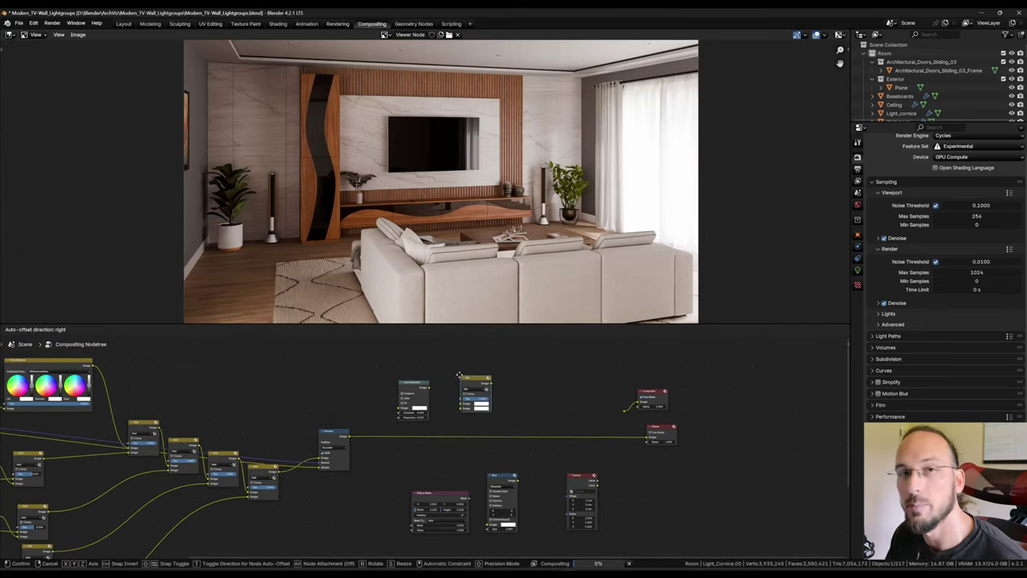
pyautogui.click(463, 377)
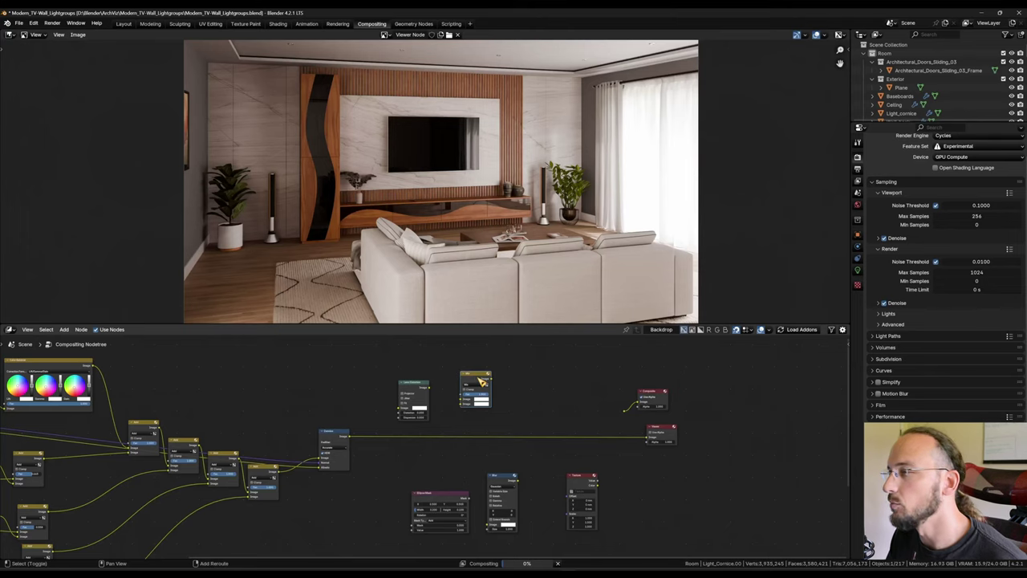
pyautogui.hotkey('shift', 'd')
pyautogui.click(544, 387)
# Step: Insert the Lens Distortion node into the link after Denoise and set its Distortion to 0.001
pyautogui.scroll(2, 476, 431)
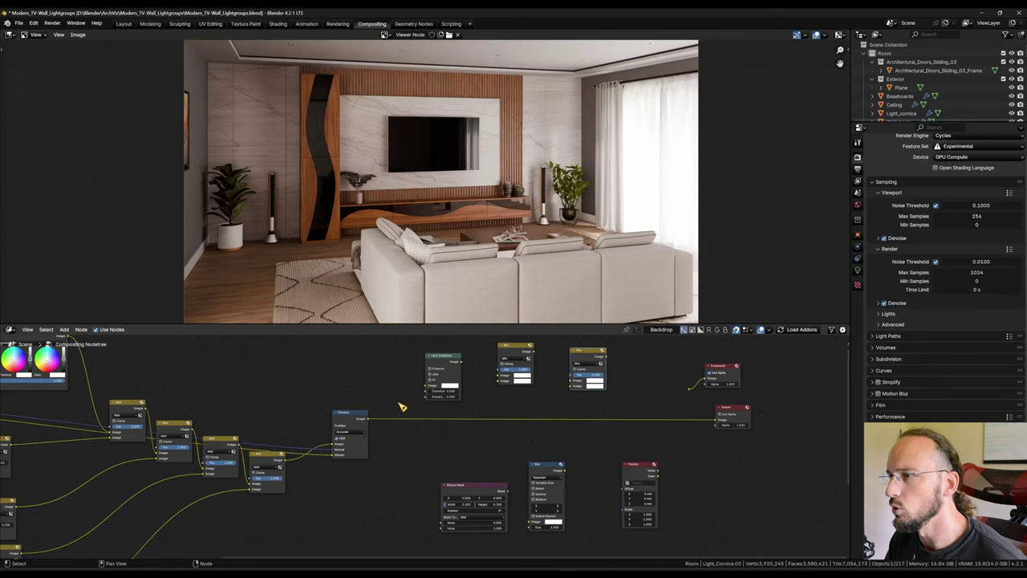
pyautogui.scroll(1, 445, 461)
pyautogui.scroll(1, 505, 462)
pyautogui.scroll(-1, 462, 454)
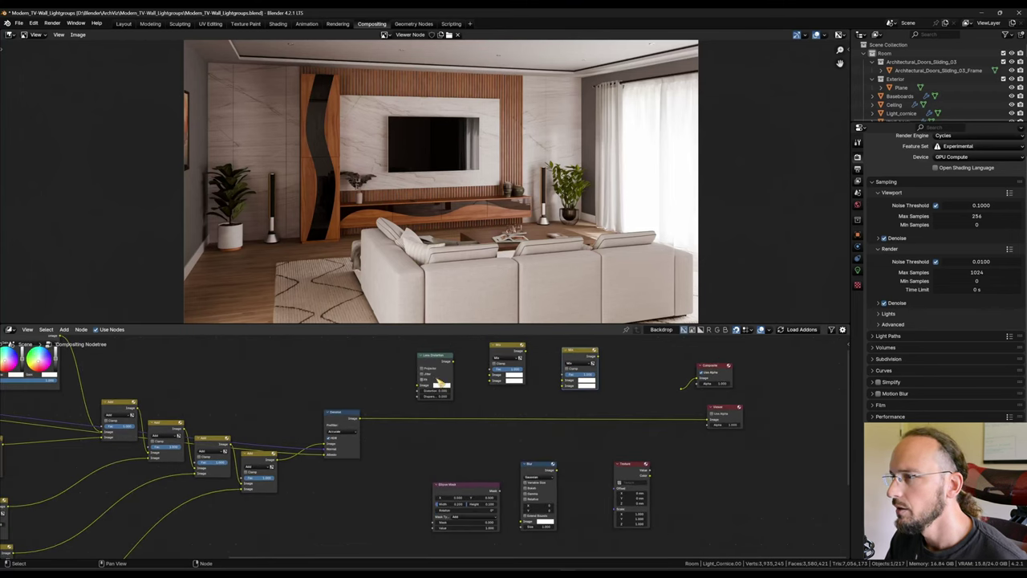
pyautogui.moveTo(444, 359); pyautogui.dragTo(408, 415)
pyautogui.scroll(2, 406, 418)
pyautogui.scroll(3, 401, 445)
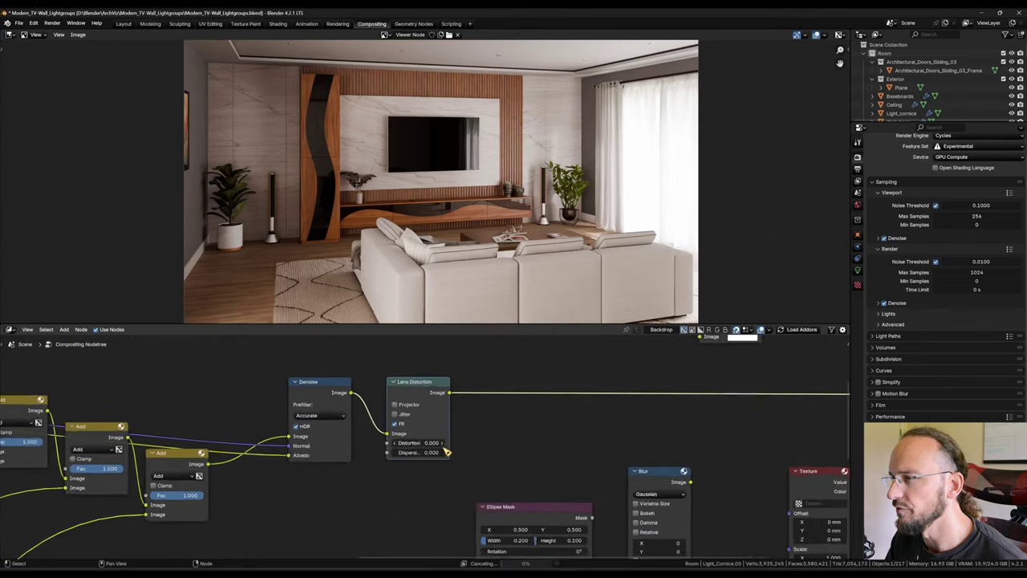
pyautogui.click(415, 442)
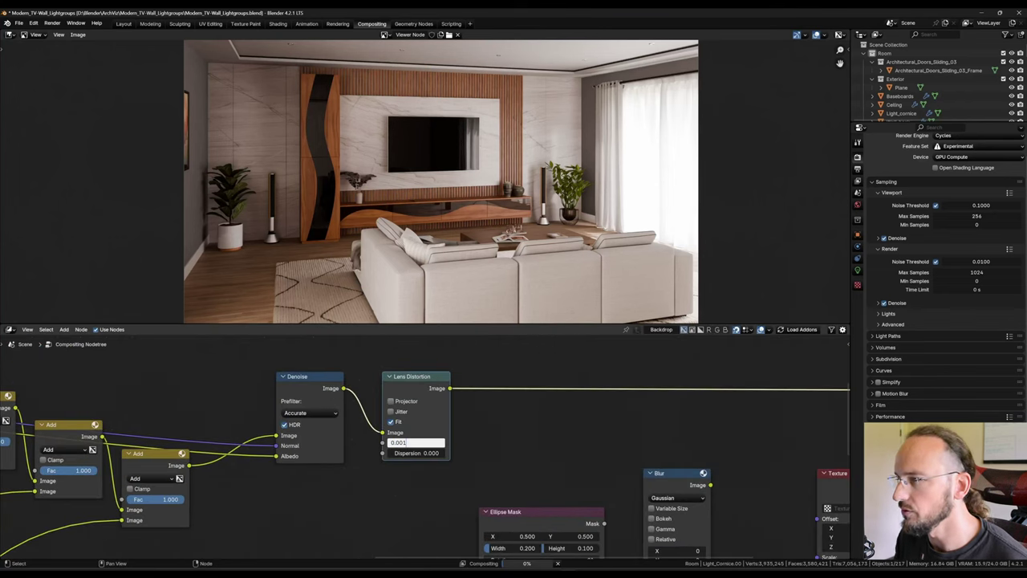
pyautogui.write('0.001')
pyautogui.press('Return')
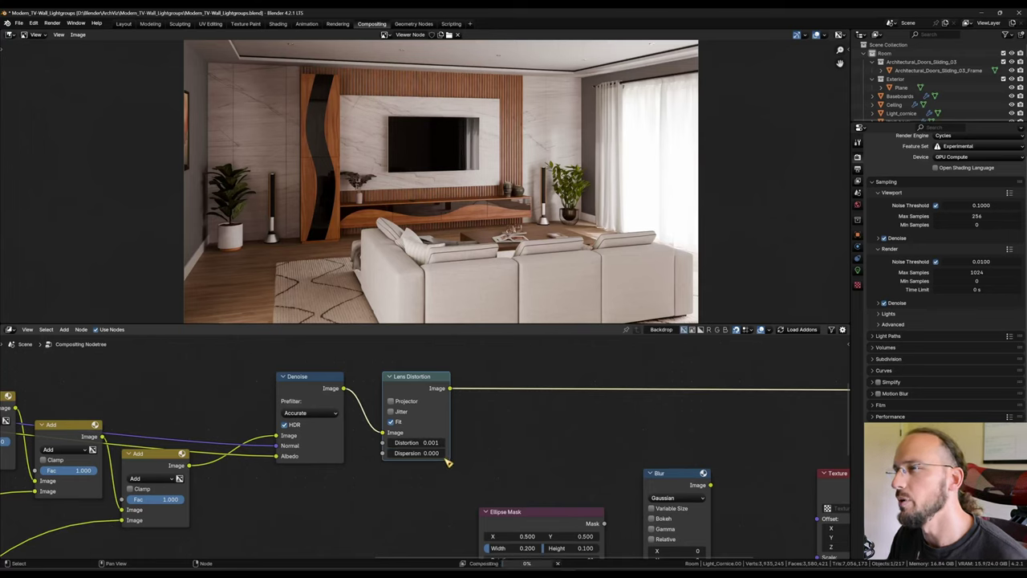
# Step: Mute the Denoise node
pyautogui.click(317, 390)
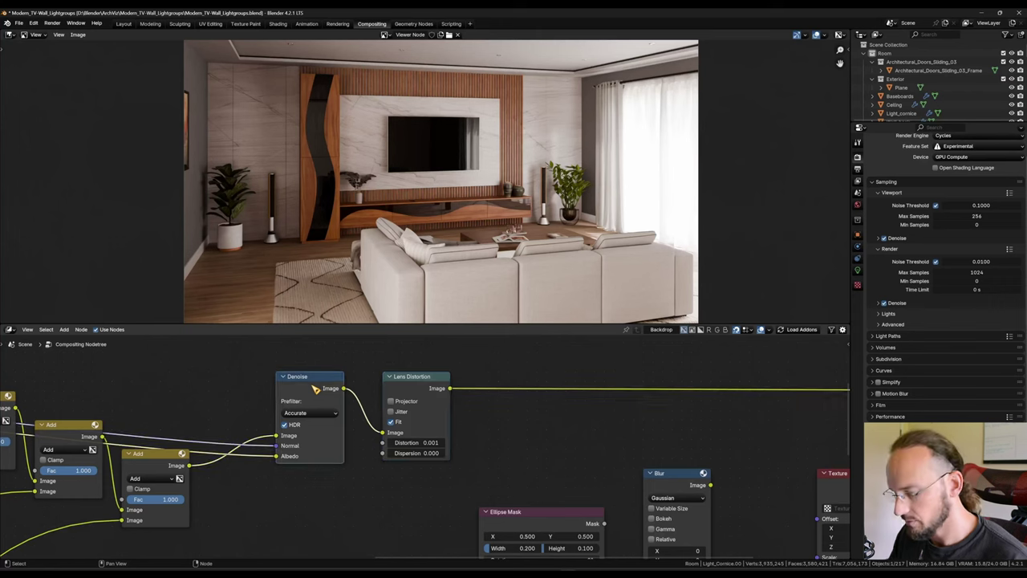
pyautogui.press('m')
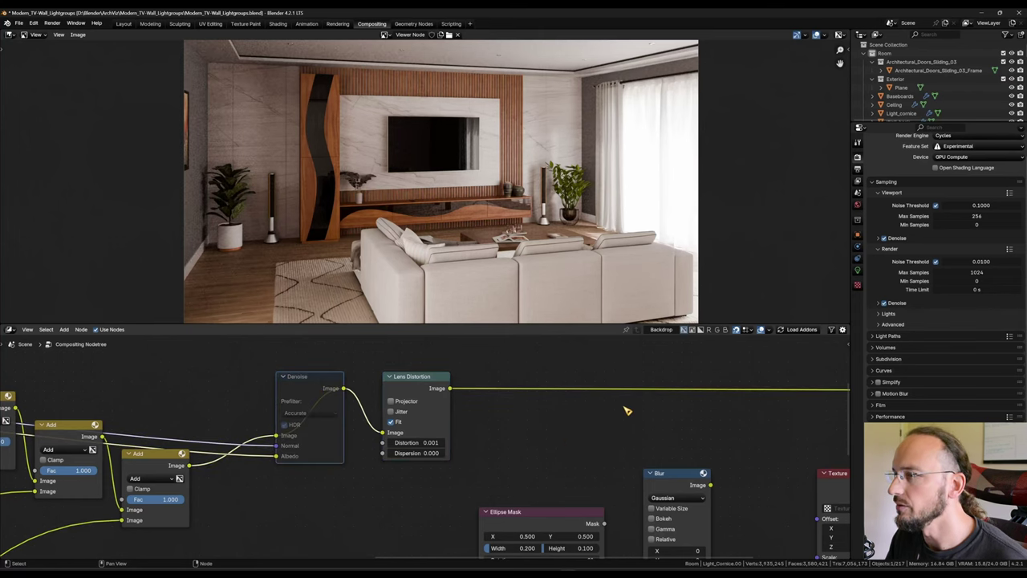
pyautogui.scroll(-1, 586, 432)
pyautogui.moveTo(565, 417); pyautogui.dragTo(551, 387, button='middle')
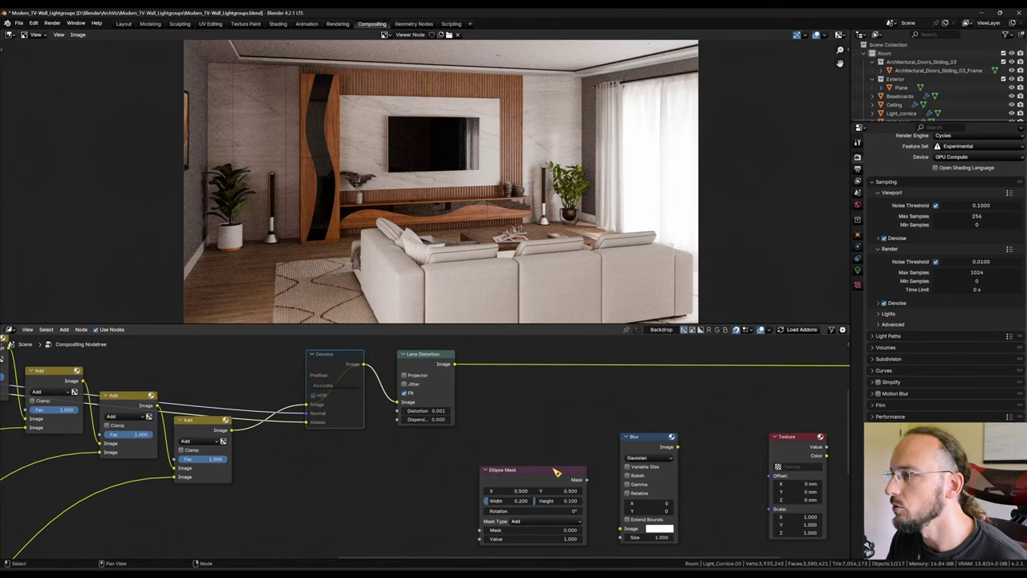
pyautogui.moveTo(526, 421); pyautogui.dragTo(462, 415, button='middle')
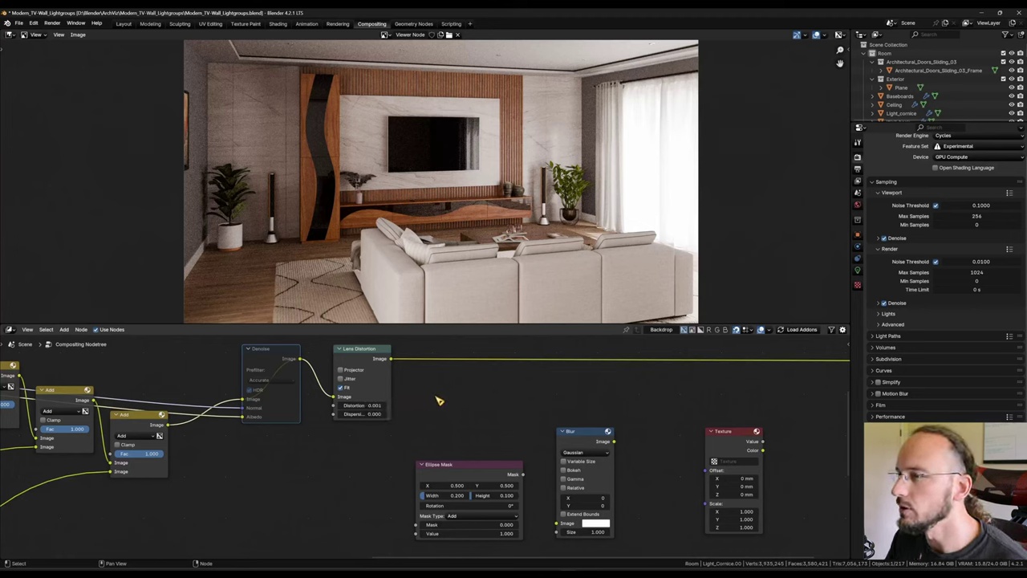
# Step: Set the Lens Distortion node's Dispersion to 0.001 and toggle the node's mute to compare its effect
pyautogui.click(353, 414)
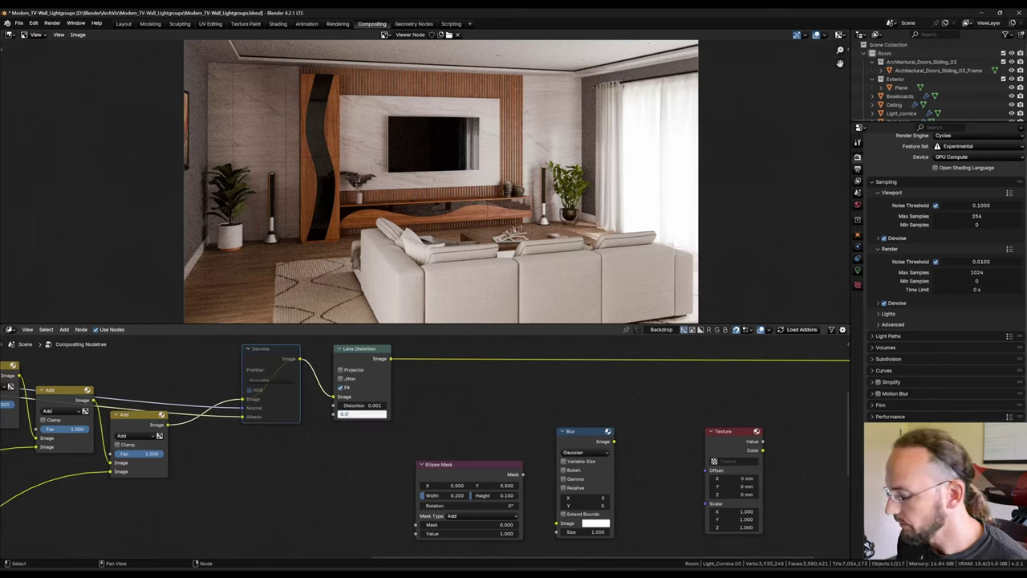
pyautogui.write('0.001')
pyautogui.press('Return')
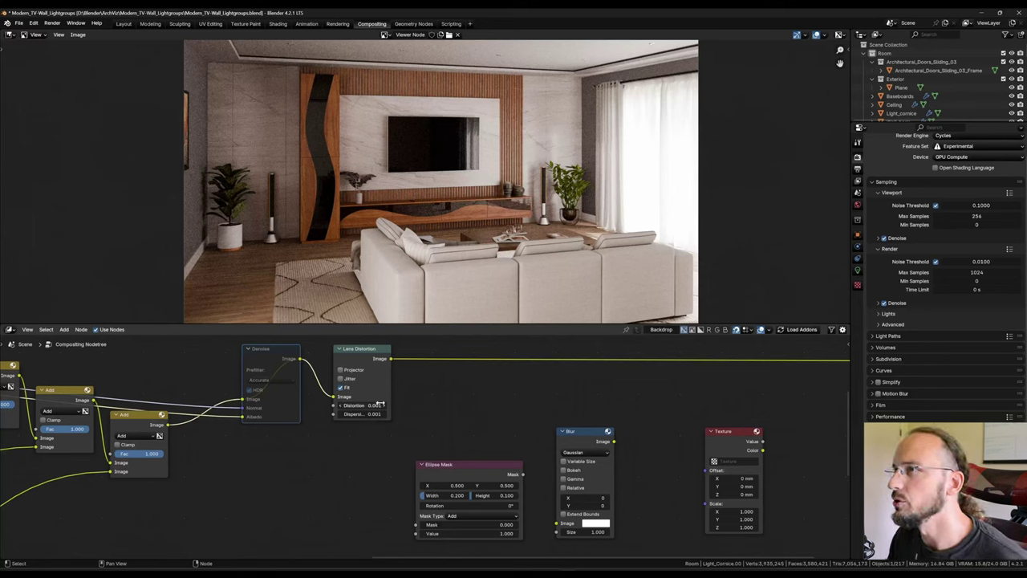
pyautogui.click(366, 363)
pyautogui.press('m')
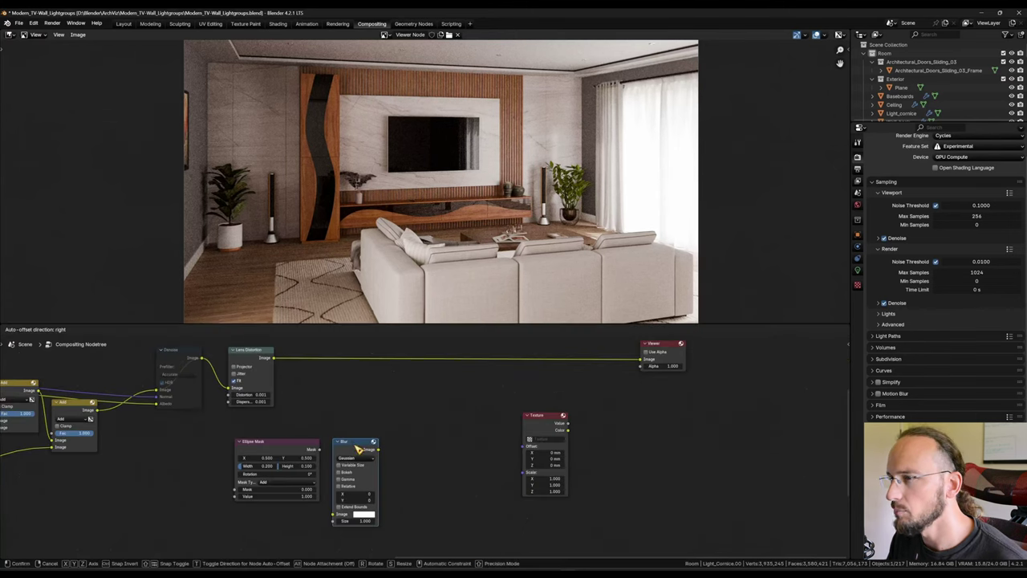
# Step: Preview the Ellipse Mask, enlarge it to about 1.053 width and 0.638 height, and connect its mask to the Blur image input
pyautogui.moveTo(275, 446); pyautogui.dragTo(263, 446)
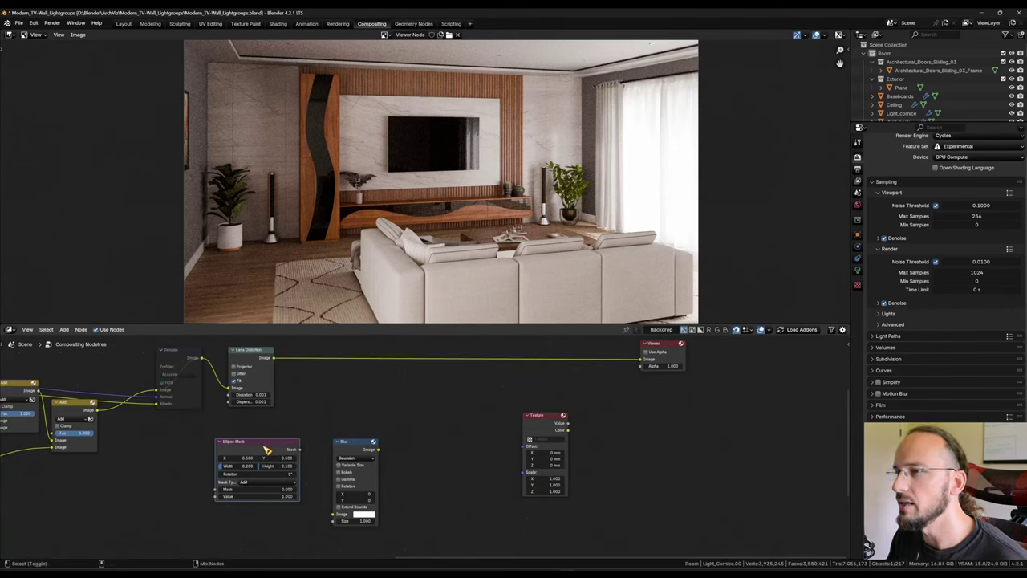
pyautogui.keyDown('ctrl'); pyautogui.keyDown('shift'); pyautogui.click(267, 450); pyautogui.keyUp('shift'); pyautogui.keyUp('ctrl')
pyautogui.moveTo(233, 469); pyautogui.dragTo(334, 514)
pyautogui.moveTo(359, 447); pyautogui.dragTo(344, 449)
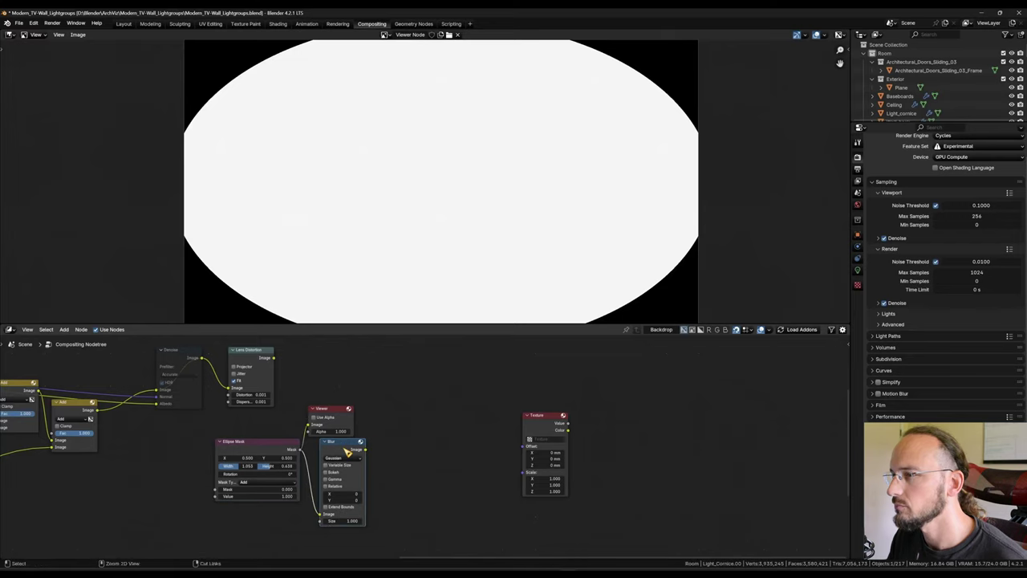
# Step: Make the Blur node relative, set its X and Y sizes to 60%, and preview the blurred mask
pyautogui.click(325, 486)
pyautogui.moveTo(348, 509); pyautogui.dragTo(358, 515)
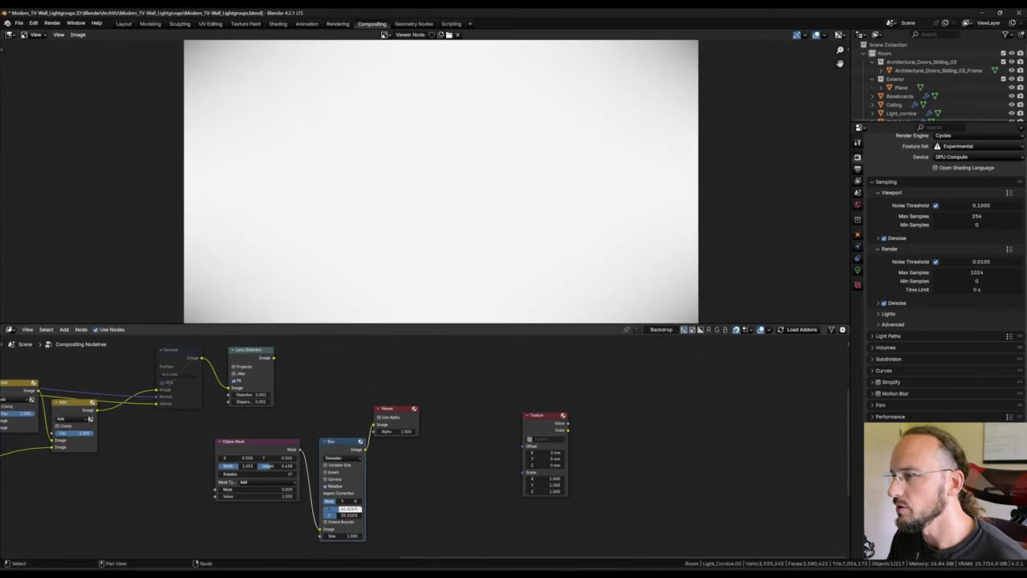
pyautogui.click(345, 511)
pyautogui.write('60')
pyautogui.press('Return')
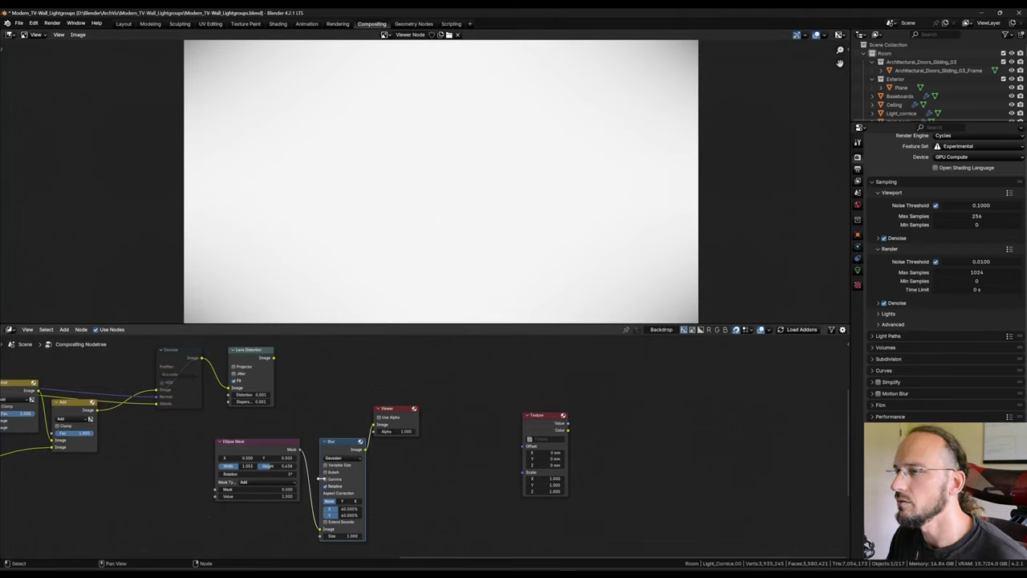
# Step: Move the first Mix node behind Lens Distortion and connect the distorted image to its upper image input
pyautogui.scroll(3, 455, 448)
pyautogui.moveTo(420, 390); pyautogui.dragTo(464, 451, button='middle')
pyautogui.scroll(-5, 428, 439)
pyautogui.moveTo(454, 371); pyautogui.dragTo(486, 458)
pyautogui.moveTo(351, 447); pyautogui.dragTo(474, 504)
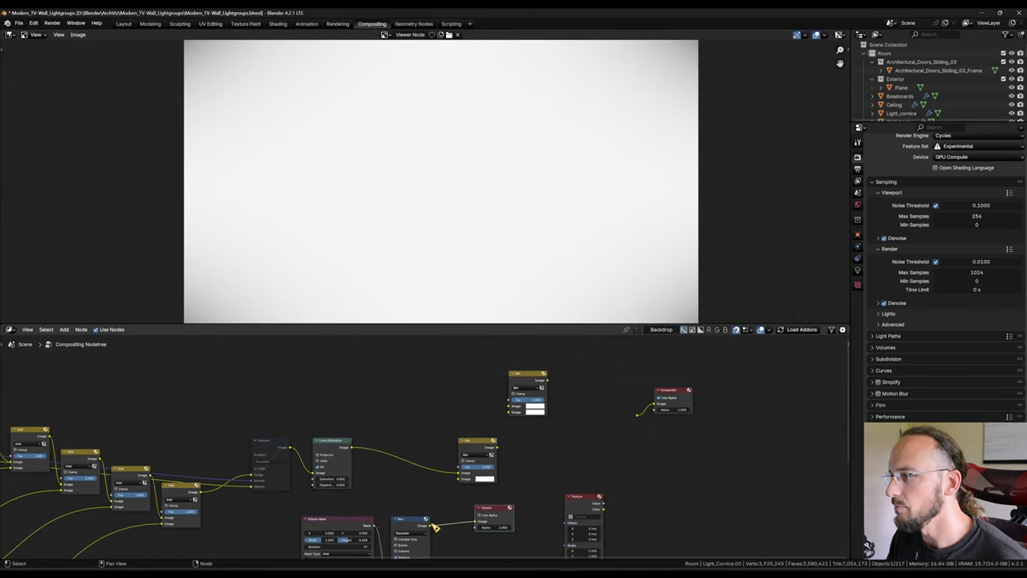
# Step: Feed the blurred mask into the Mix node's lower image input, set blending to Multiply, and preview the result
pyautogui.click(477, 456)
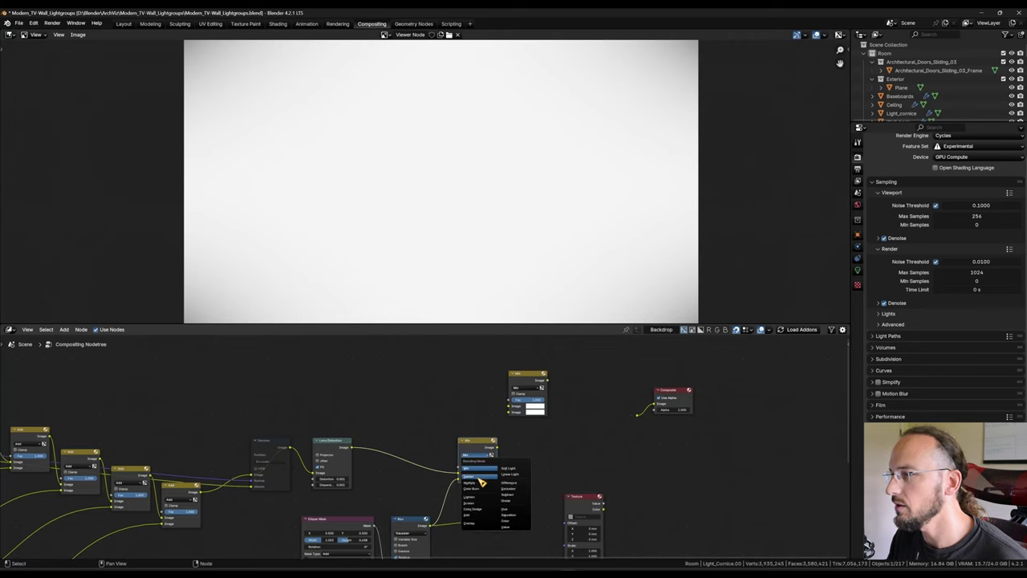
pyautogui.click(478, 483)
pyautogui.moveTo(470, 437)
pyautogui.mouseDown()
pyautogui.moveTo(460, 425)
pyautogui.moveTo(466, 431)
pyautogui.mouseUp()
pyautogui.keyDown('ctrl'); pyautogui.keyDown('shift'); pyautogui.click(462, 441); pyautogui.keyUp('shift'); pyautogui.keyUp('ctrl')
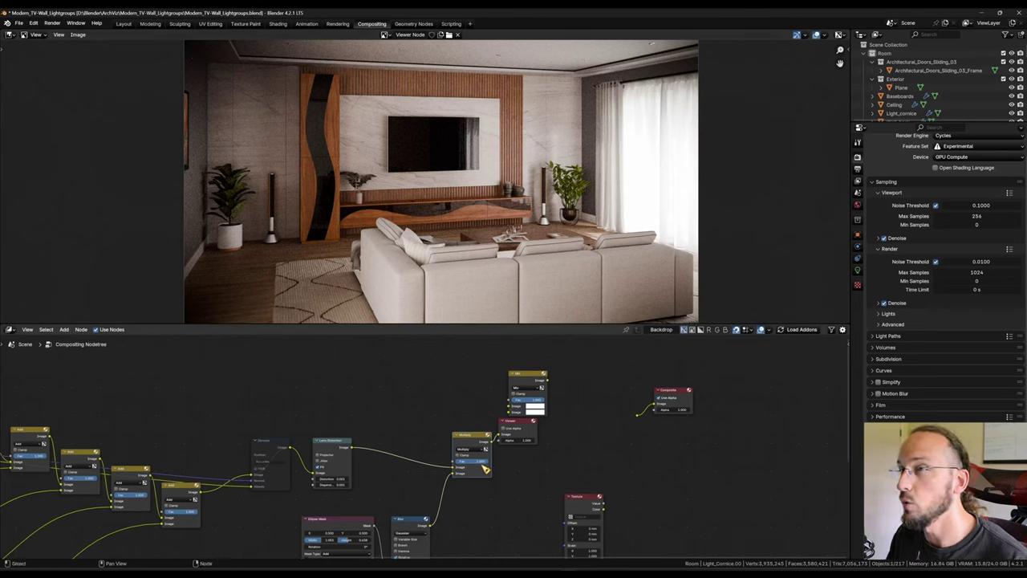
# Step: Reduce the Multiply node's factor to about 0.406 and shift the node slightly left
pyautogui.moveTo(472, 461); pyautogui.dragTo(480, 461)
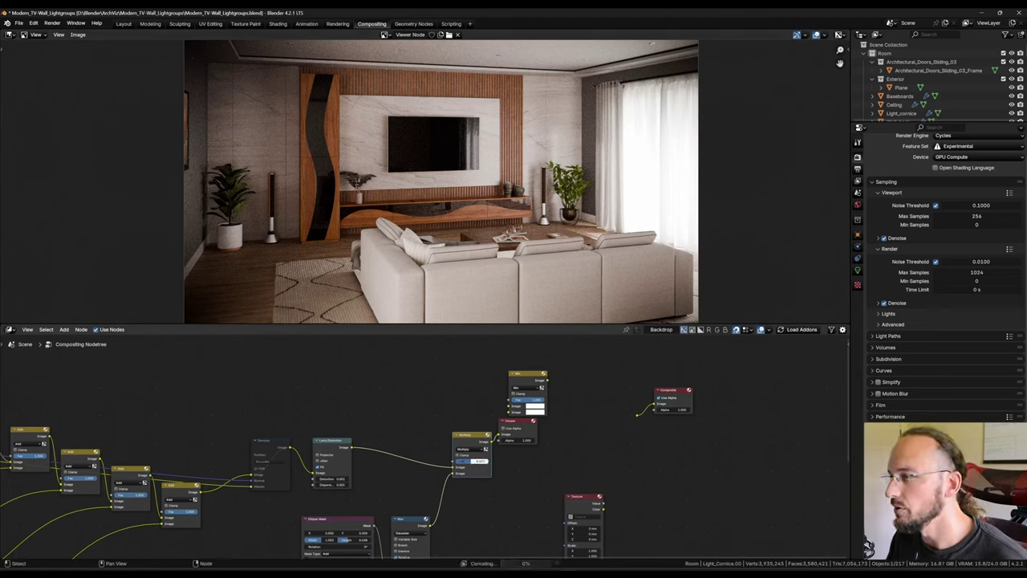
pyautogui.moveTo(481, 460); pyautogui.dragTo(483, 460)
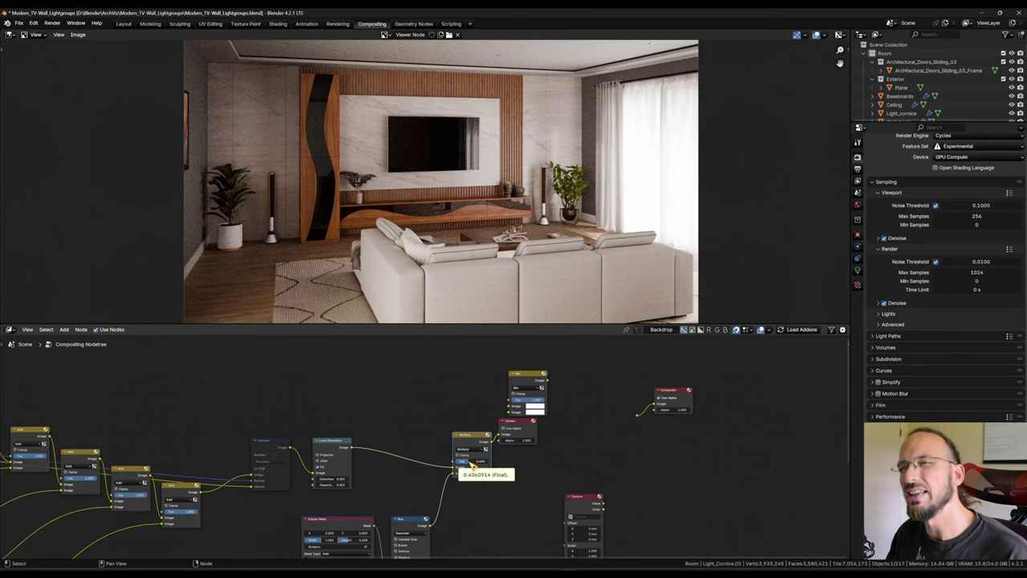
pyautogui.moveTo(468, 441)
pyautogui.mouseDown()
pyautogui.moveTo(452, 442)
pyautogui.moveTo(464, 442)
pyautogui.mouseUp()
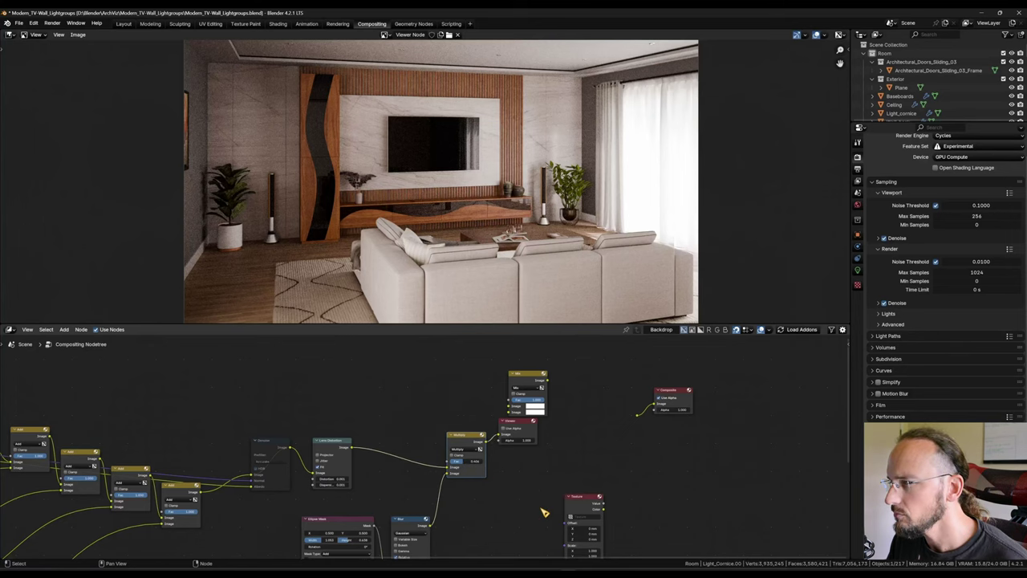
# Step: Move the Texture node below the Multiply node and place the remaining Mix node to the right of the Viewer
pyautogui.moveTo(574, 511); pyautogui.dragTo(474, 480, button='middle')
pyautogui.moveTo(486, 469); pyautogui.dragTo(399, 472)
pyautogui.moveTo(432, 348); pyautogui.dragTo(499, 391)
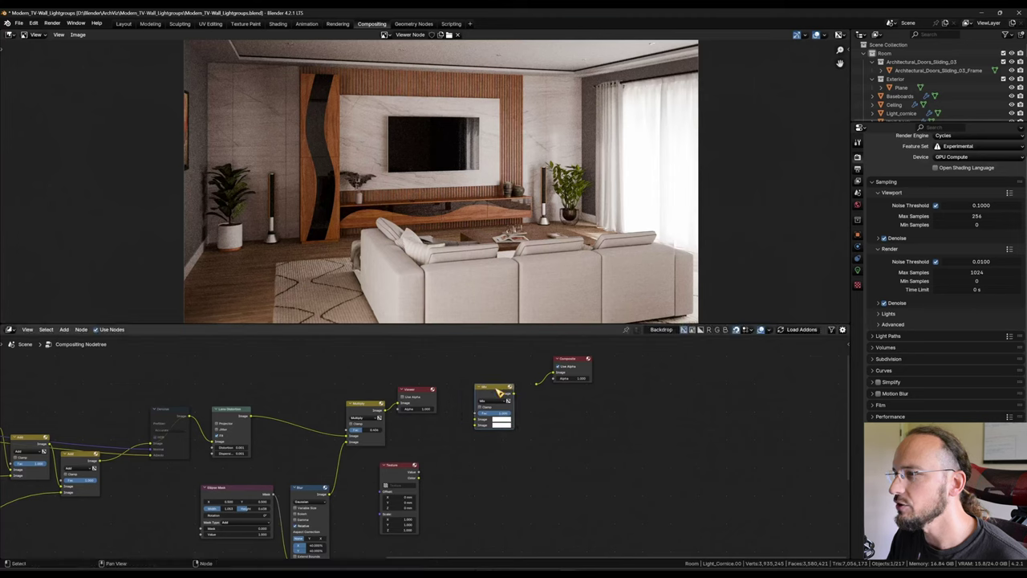
# Step: Create a new texture of type Clouds and set its size to 0.00
pyautogui.click(858, 287)
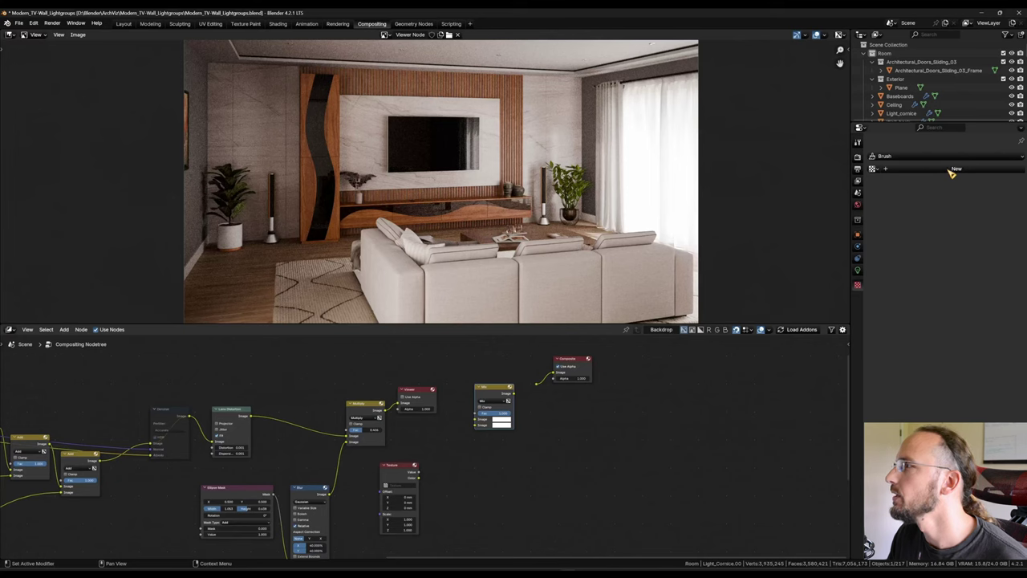
pyautogui.click(951, 172)
pyautogui.click(945, 184)
pyautogui.click(933, 226)
pyautogui.click(971, 332)
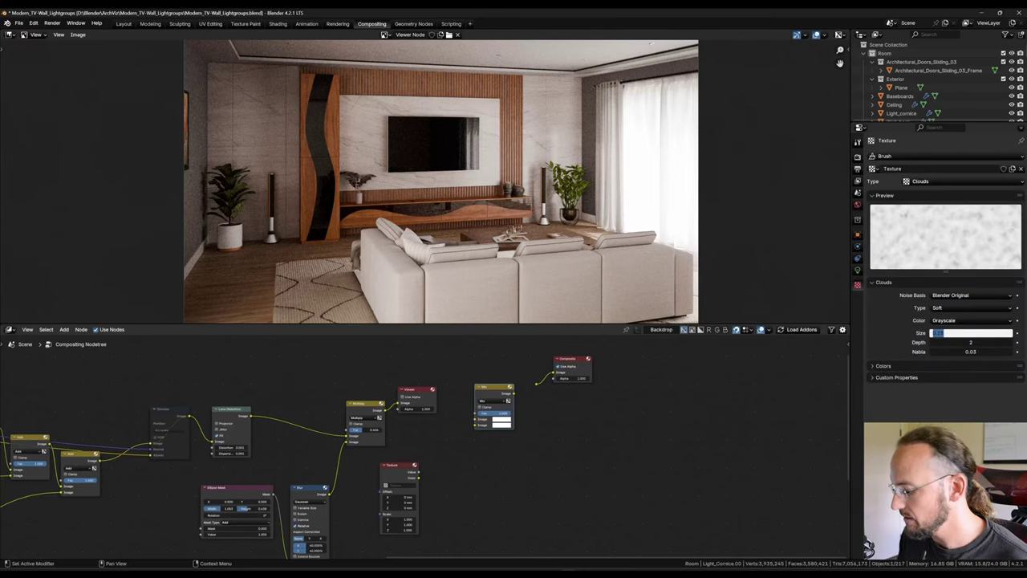
pyautogui.press('Return')
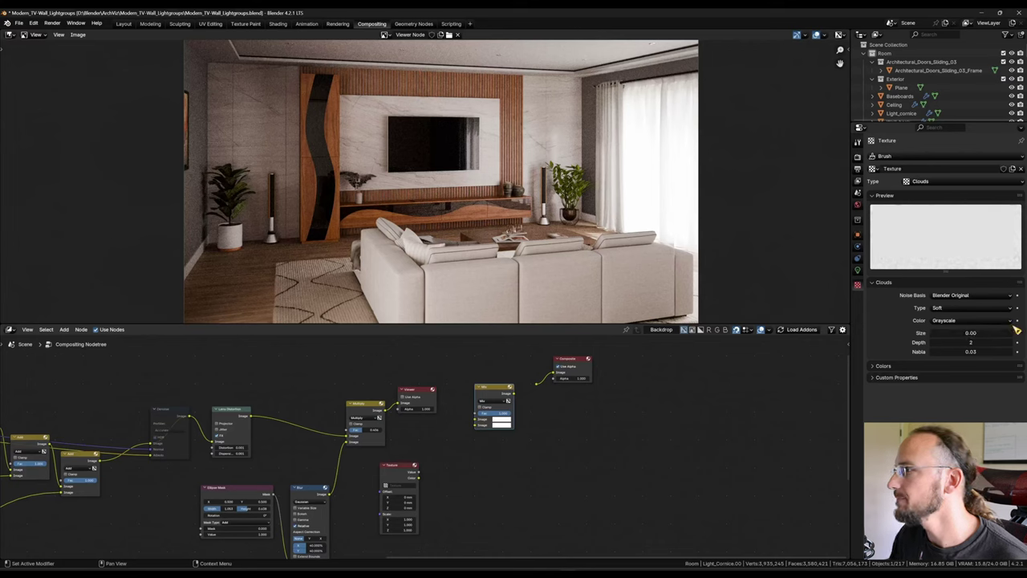
# Step: Switch the Clouds texture's color mode to Color and rename the texture Grain
pyautogui.click(972, 321)
pyautogui.click(955, 340)
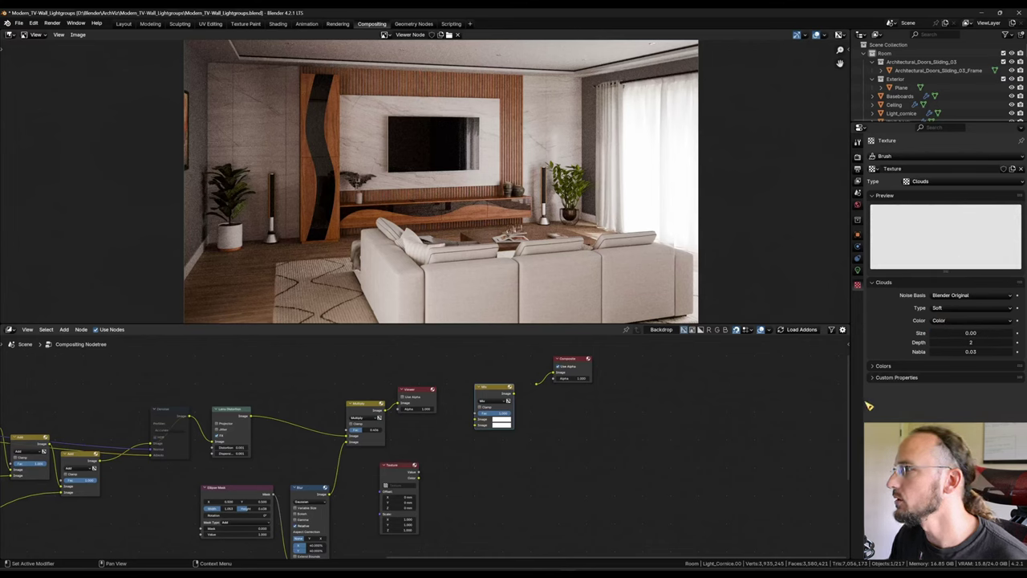
pyautogui.click(947, 169)
pyautogui.write('Grain')
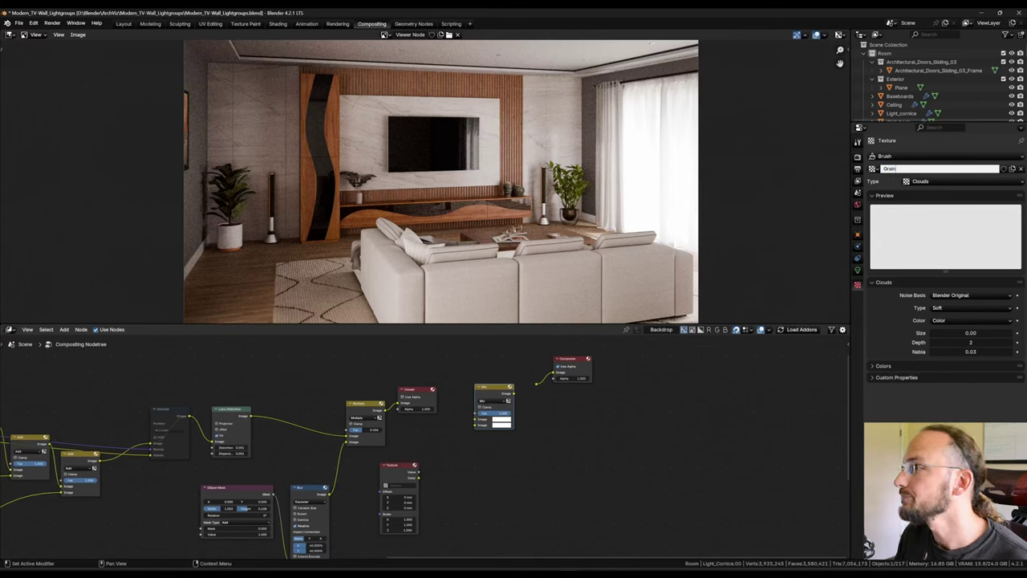
pyautogui.press('Return')
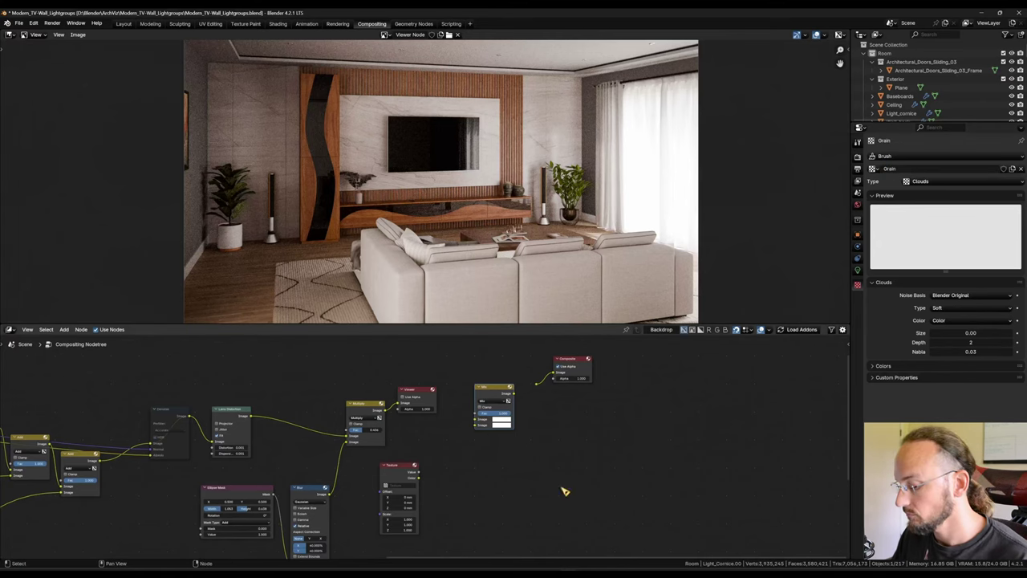
# Step: Assign the Grain texture to the Texture node and set its X scale to 1.778
pyautogui.click(386, 485)
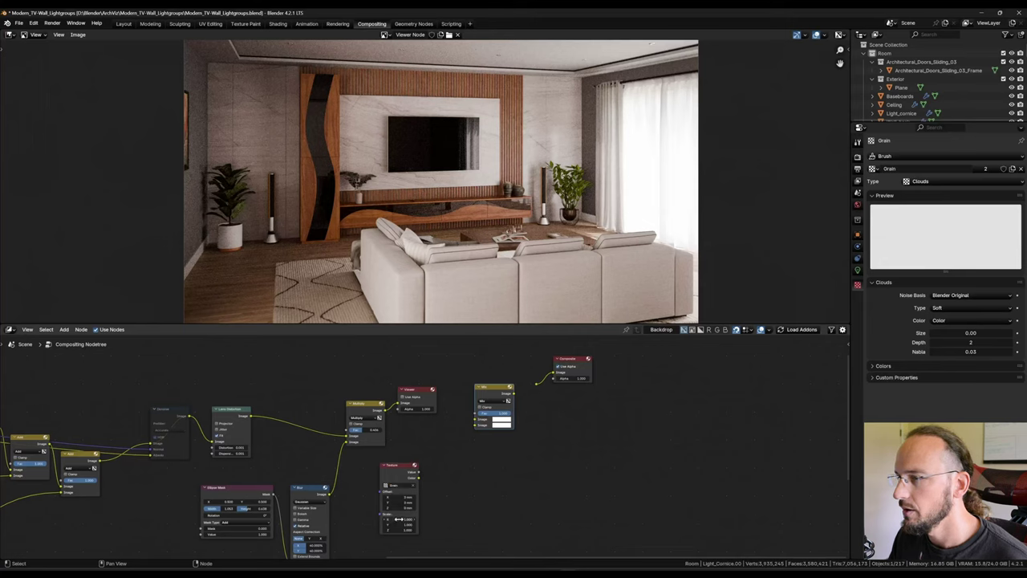
pyautogui.click(399, 519)
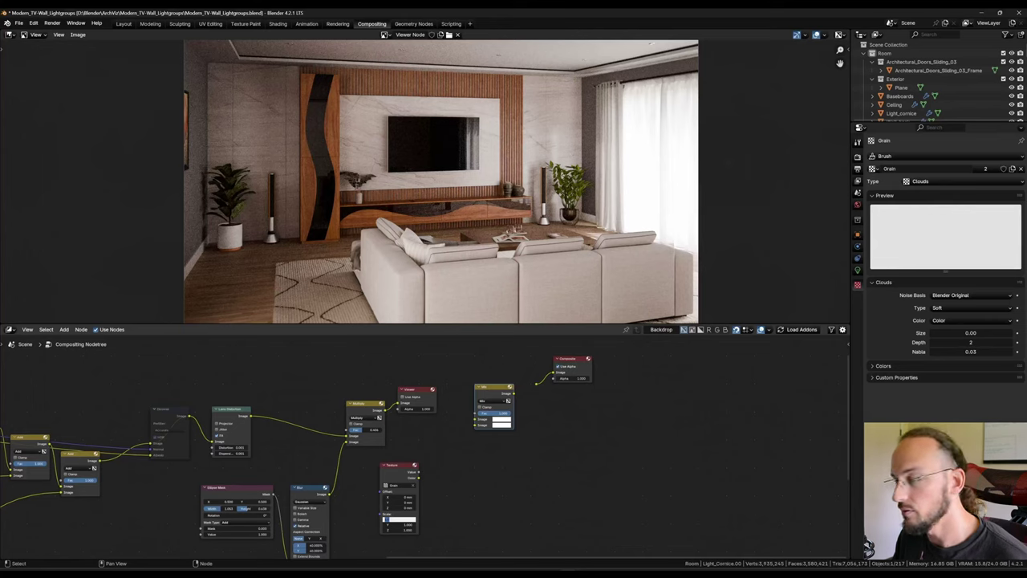
pyautogui.write('1')
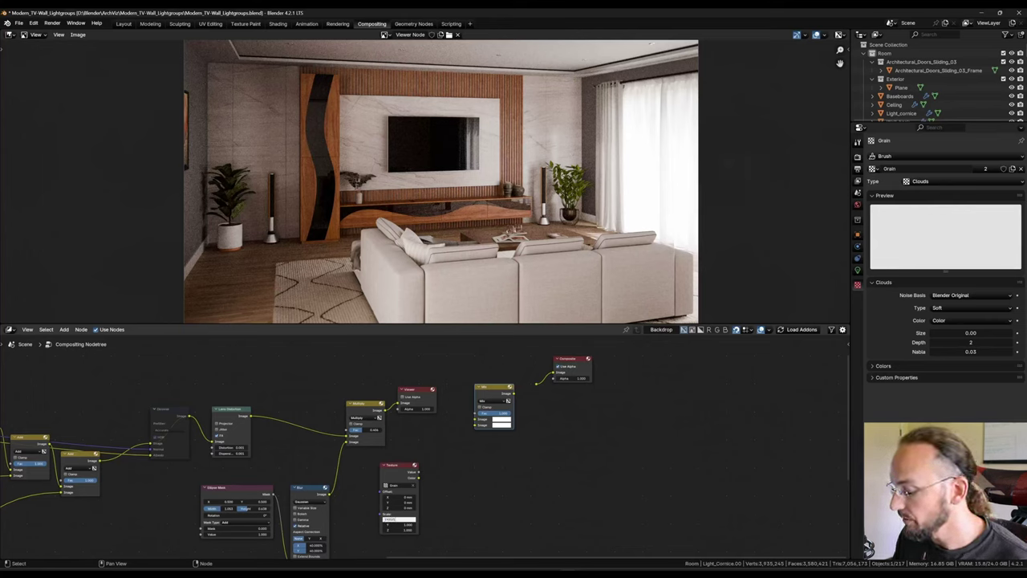
pyautogui.press('Return')
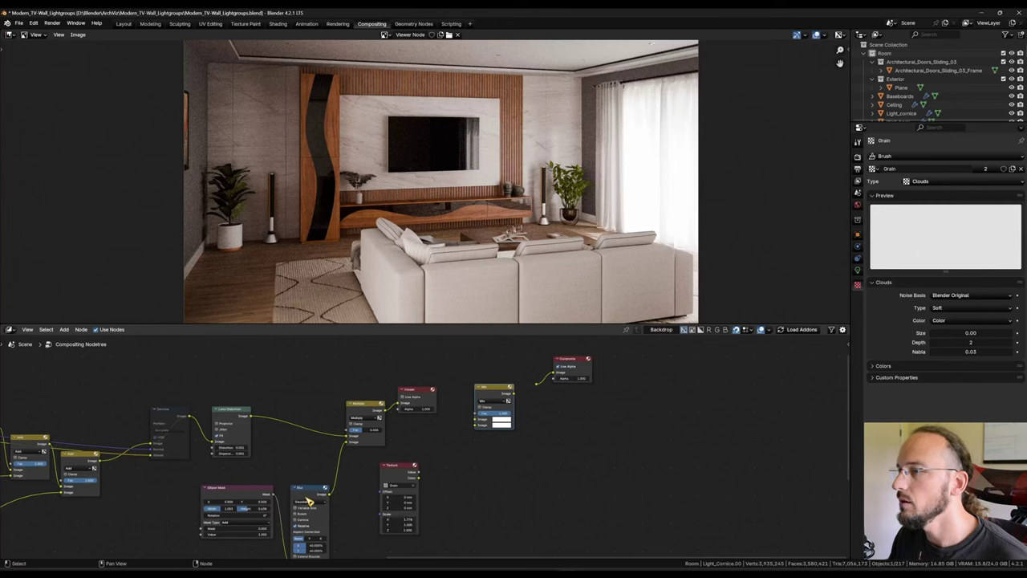
# Step: Feed the Multiply result and the Texture node's color into the Mix node's first and second image inputs, and set its blend mode to Overlay
pyautogui.scroll(2, 443, 485)
pyautogui.moveTo(409, 475); pyautogui.dragTo(487, 402)
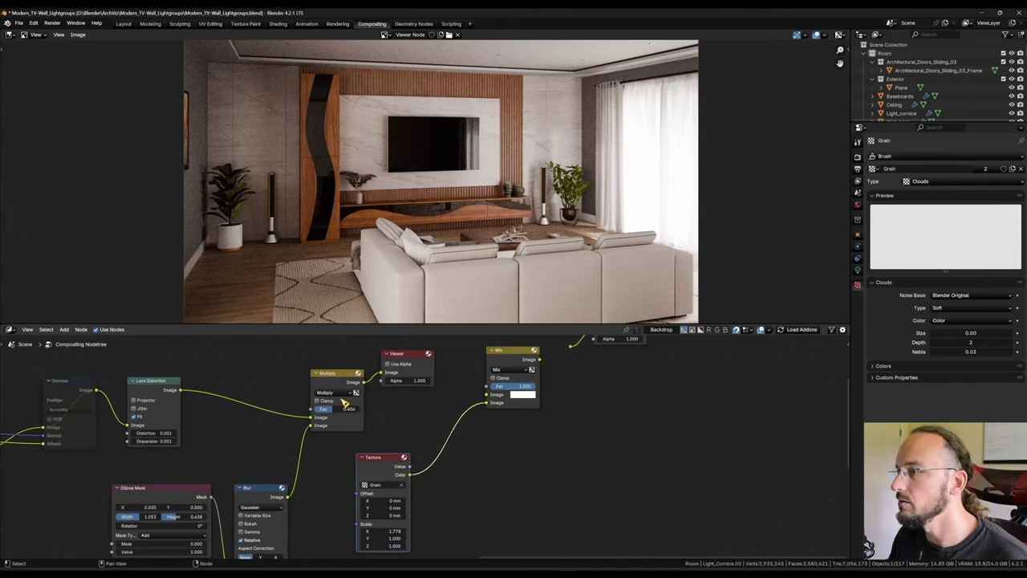
pyautogui.moveTo(365, 382); pyautogui.dragTo(488, 394)
pyautogui.click(509, 369)
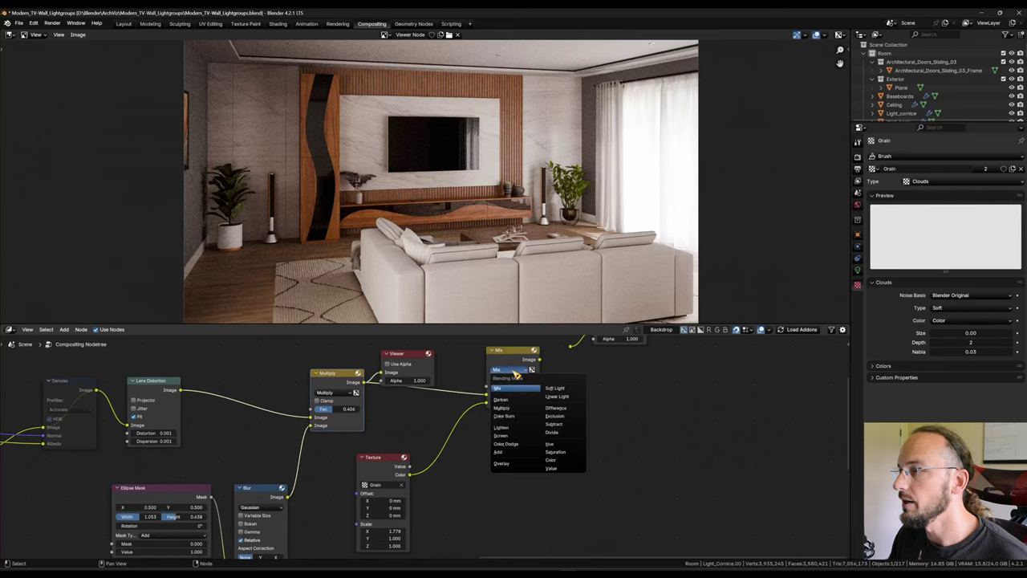
pyautogui.click(507, 466)
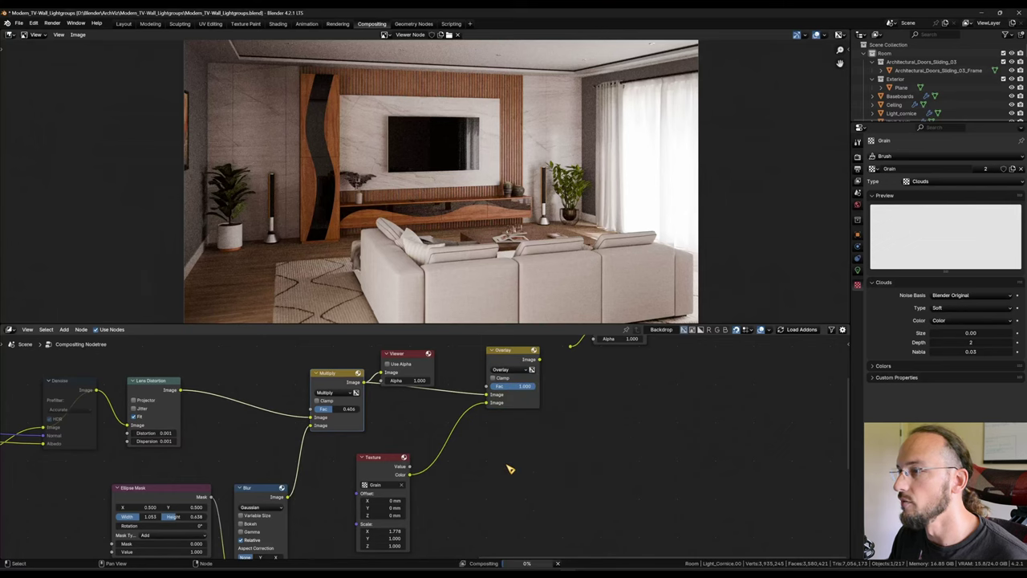
# Step: Preview the Overlay node's result through the Viewer and re-enable the muted Denoise node
pyautogui.keyDown('ctrl'); pyautogui.keyDown('shift'); pyautogui.click(516, 397); pyautogui.keyUp('shift'); pyautogui.keyUp('ctrl')
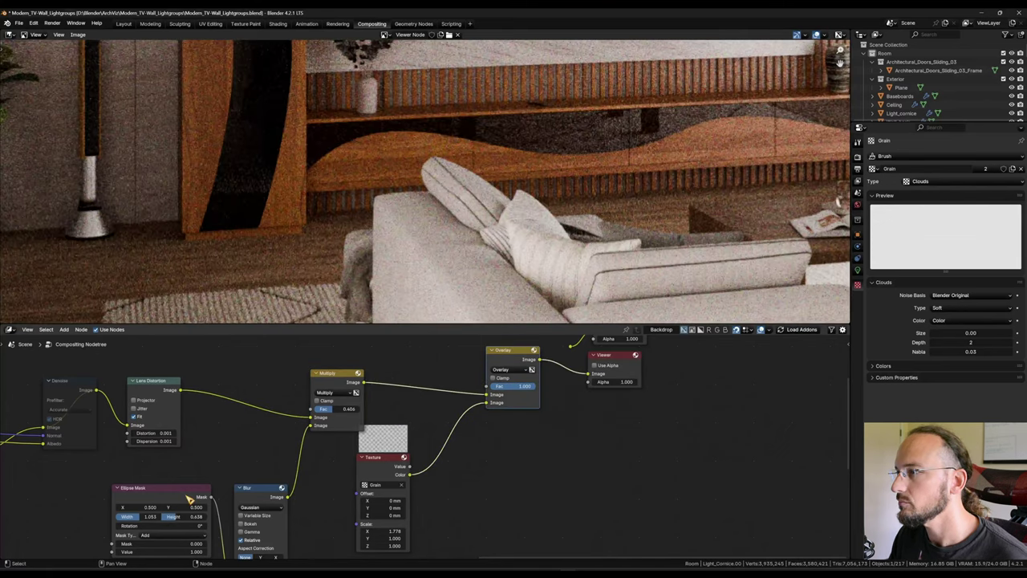
pyautogui.click(66, 381)
pyautogui.press('m')
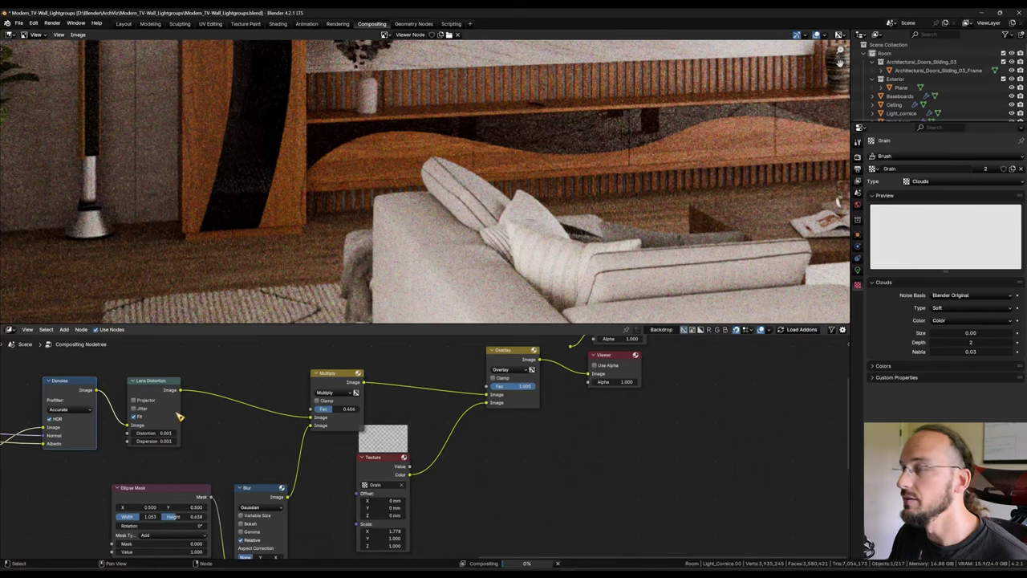
# Step: Shift the Overlay node slightly down and left, reduce its factor to about 0.299, and check the grain in the image
pyautogui.moveTo(574, 445); pyautogui.dragTo(551, 499, button='middle')
pyautogui.scroll(-2, 536, 497)
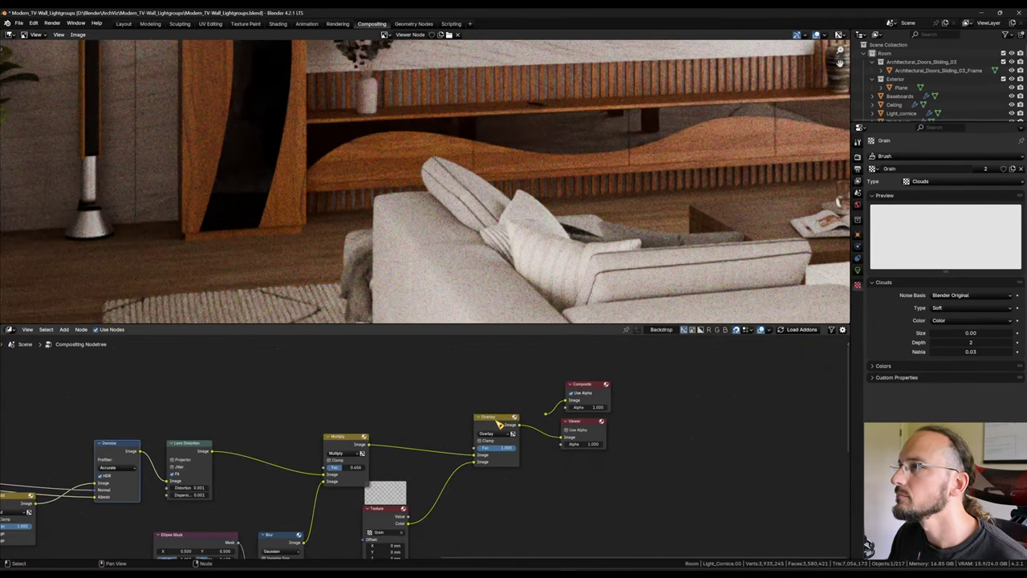
pyautogui.moveTo(497, 421); pyautogui.dragTo(484, 435)
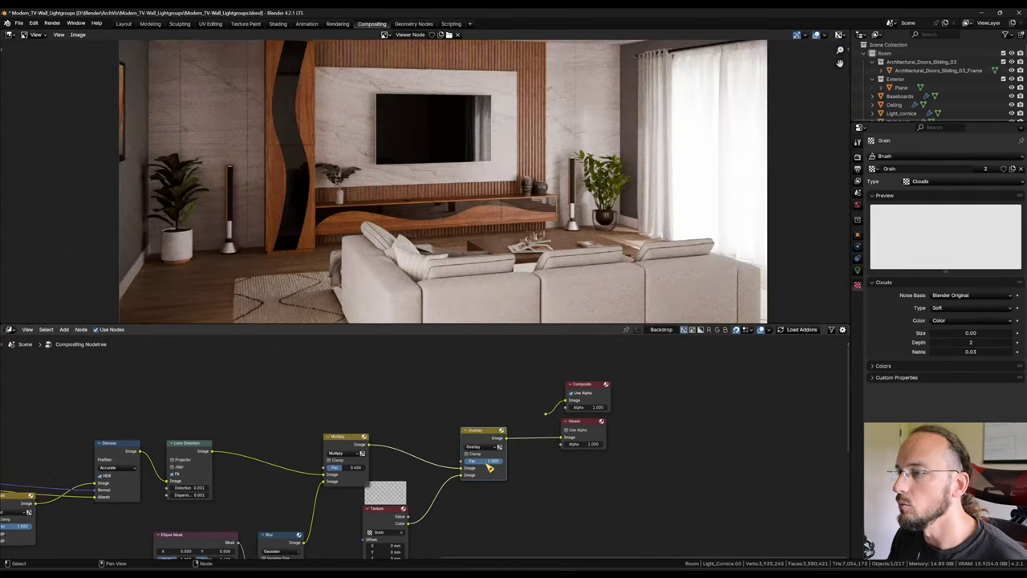
pyautogui.moveTo(488, 462); pyautogui.dragTo(439, 462)
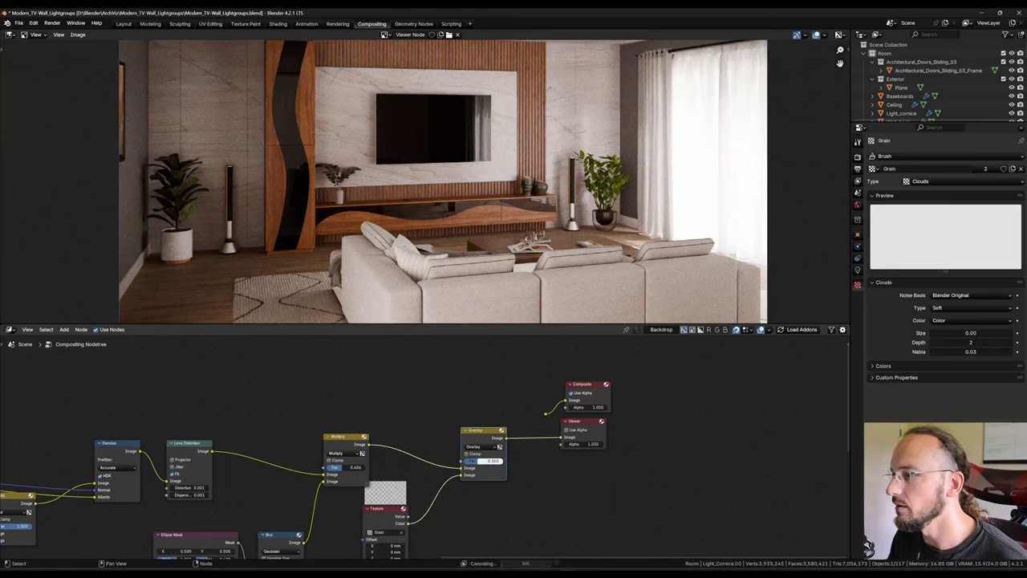
pyautogui.moveTo(482, 460); pyautogui.dragTo(478, 460)
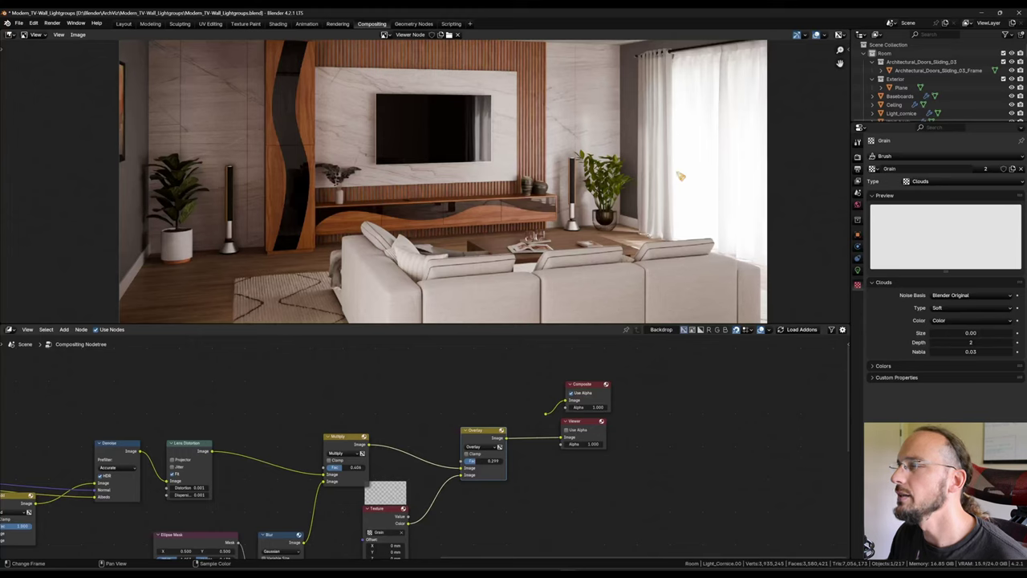
pyautogui.scroll(5, 444, 185)
pyautogui.scroll(-6, 511, 252)
pyautogui.moveTo(561, 255); pyautogui.dragTo(482, 215, button='middle')
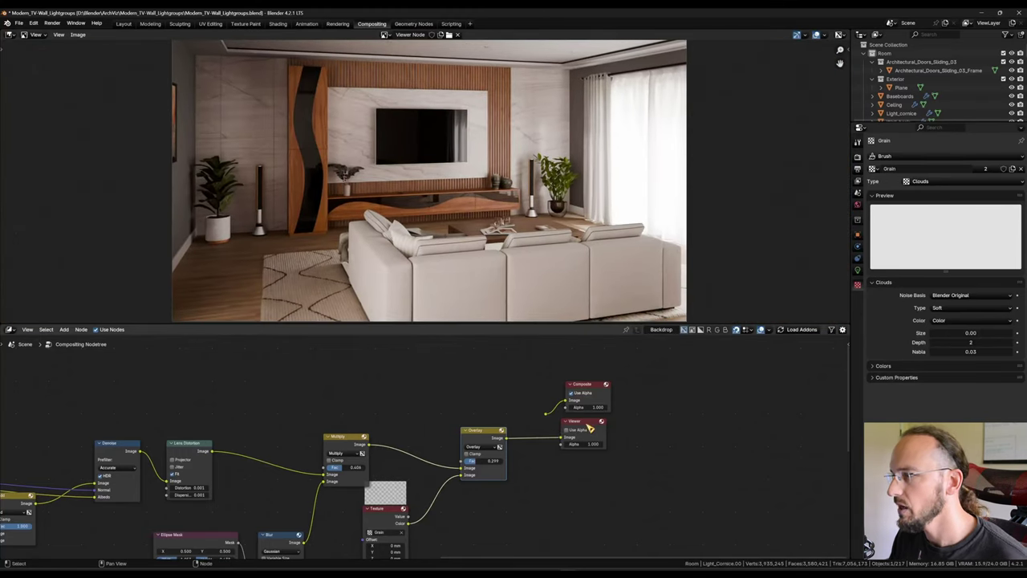
# Step: Move the Viewer node to the right and route the Overlay output through the reroute point to both Composite and Viewer
pyautogui.moveTo(566, 431); pyautogui.dragTo(614, 433)
pyautogui.moveTo(507, 438); pyautogui.dragTo(555, 410)
pyautogui.moveTo(507, 440); pyautogui.dragTo(612, 439)
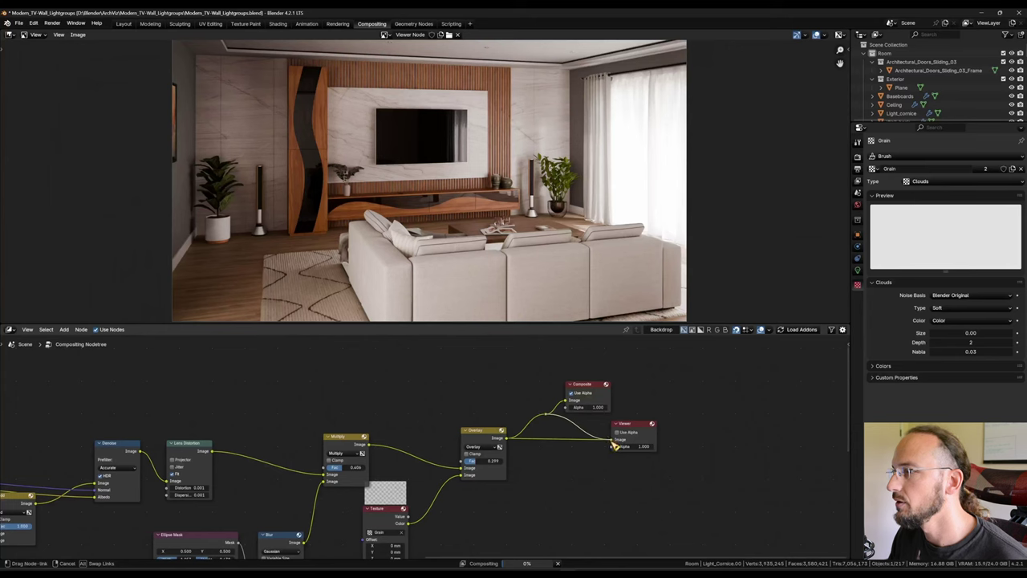
pyautogui.scroll(-4, 509, 428)
pyautogui.scroll(1, 511, 427)
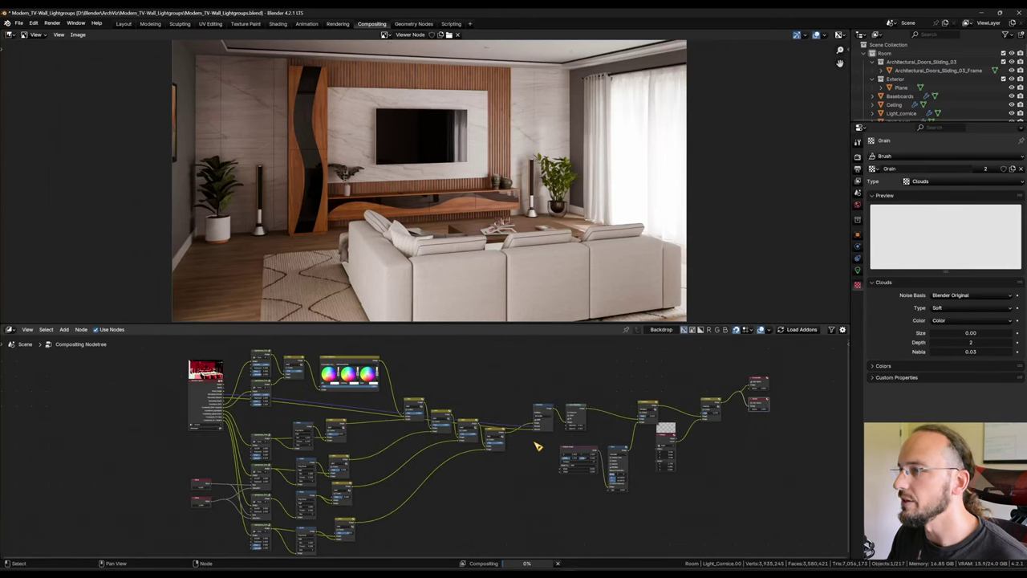